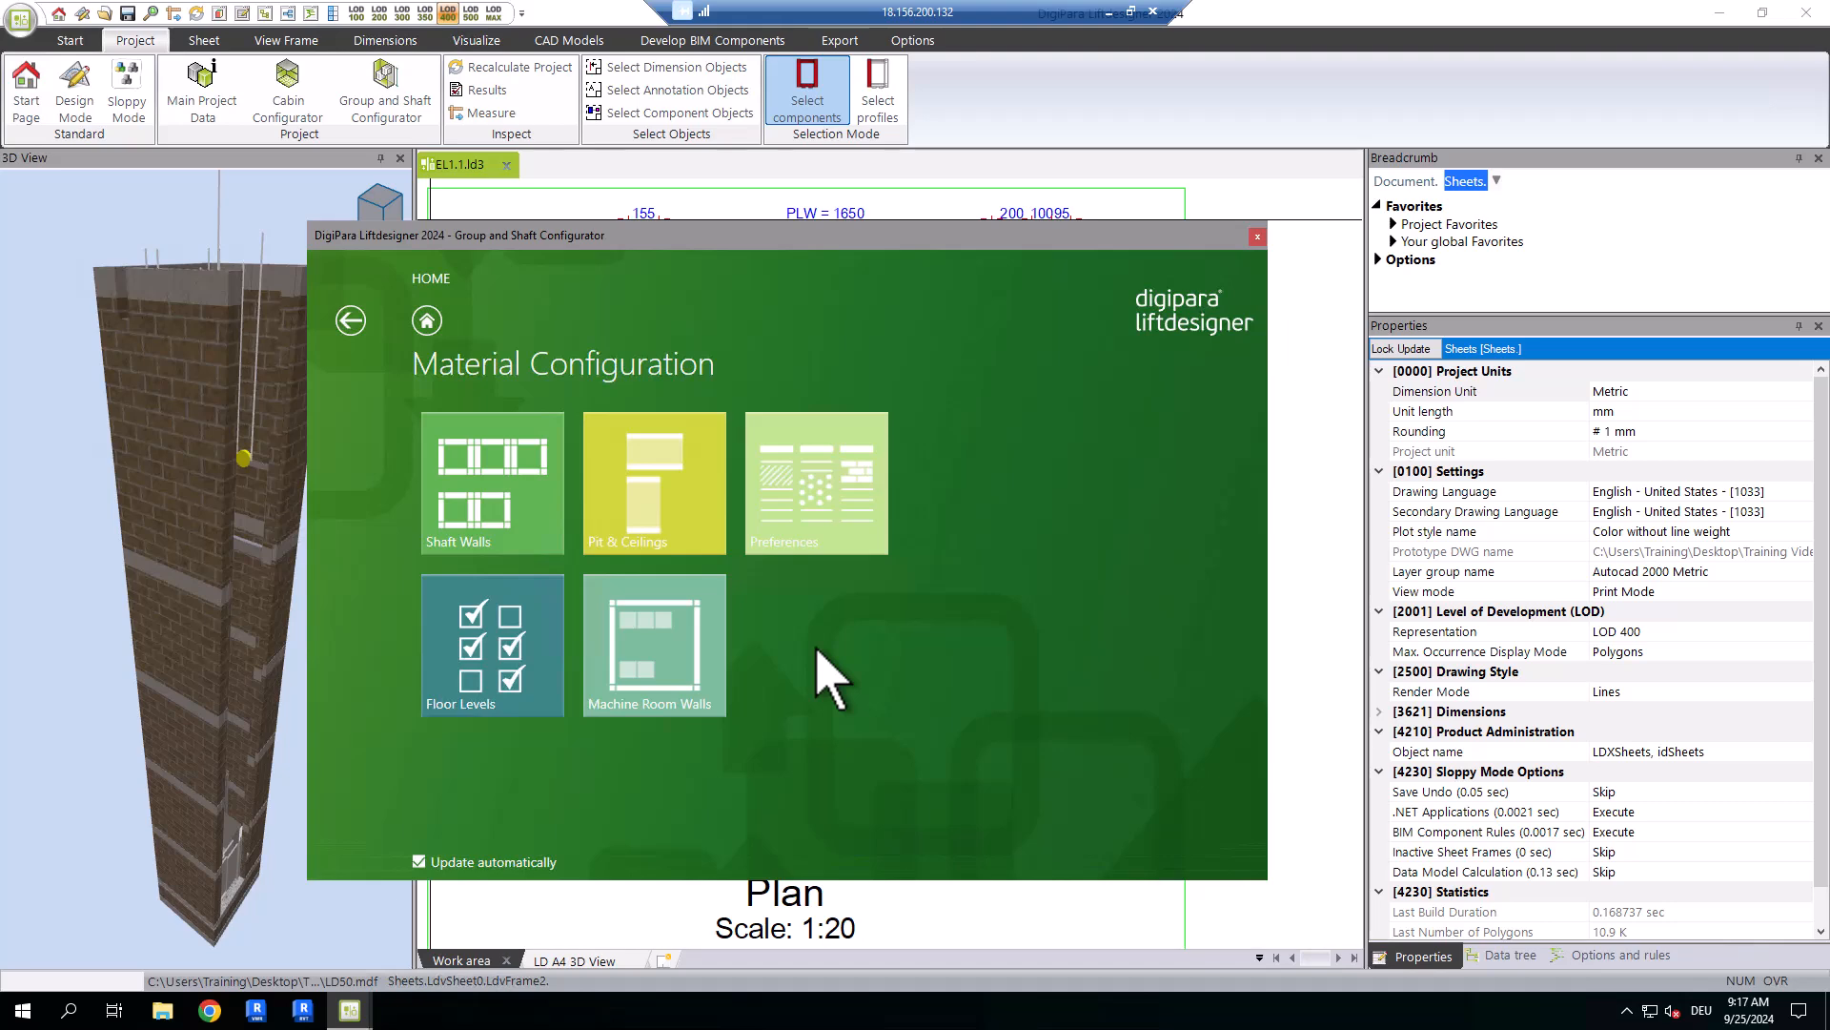
# Close the configurator and set the Plan sheet frame's classic material hatching to Type and scale by sheet frame.
pyautogui.click(1258, 236)
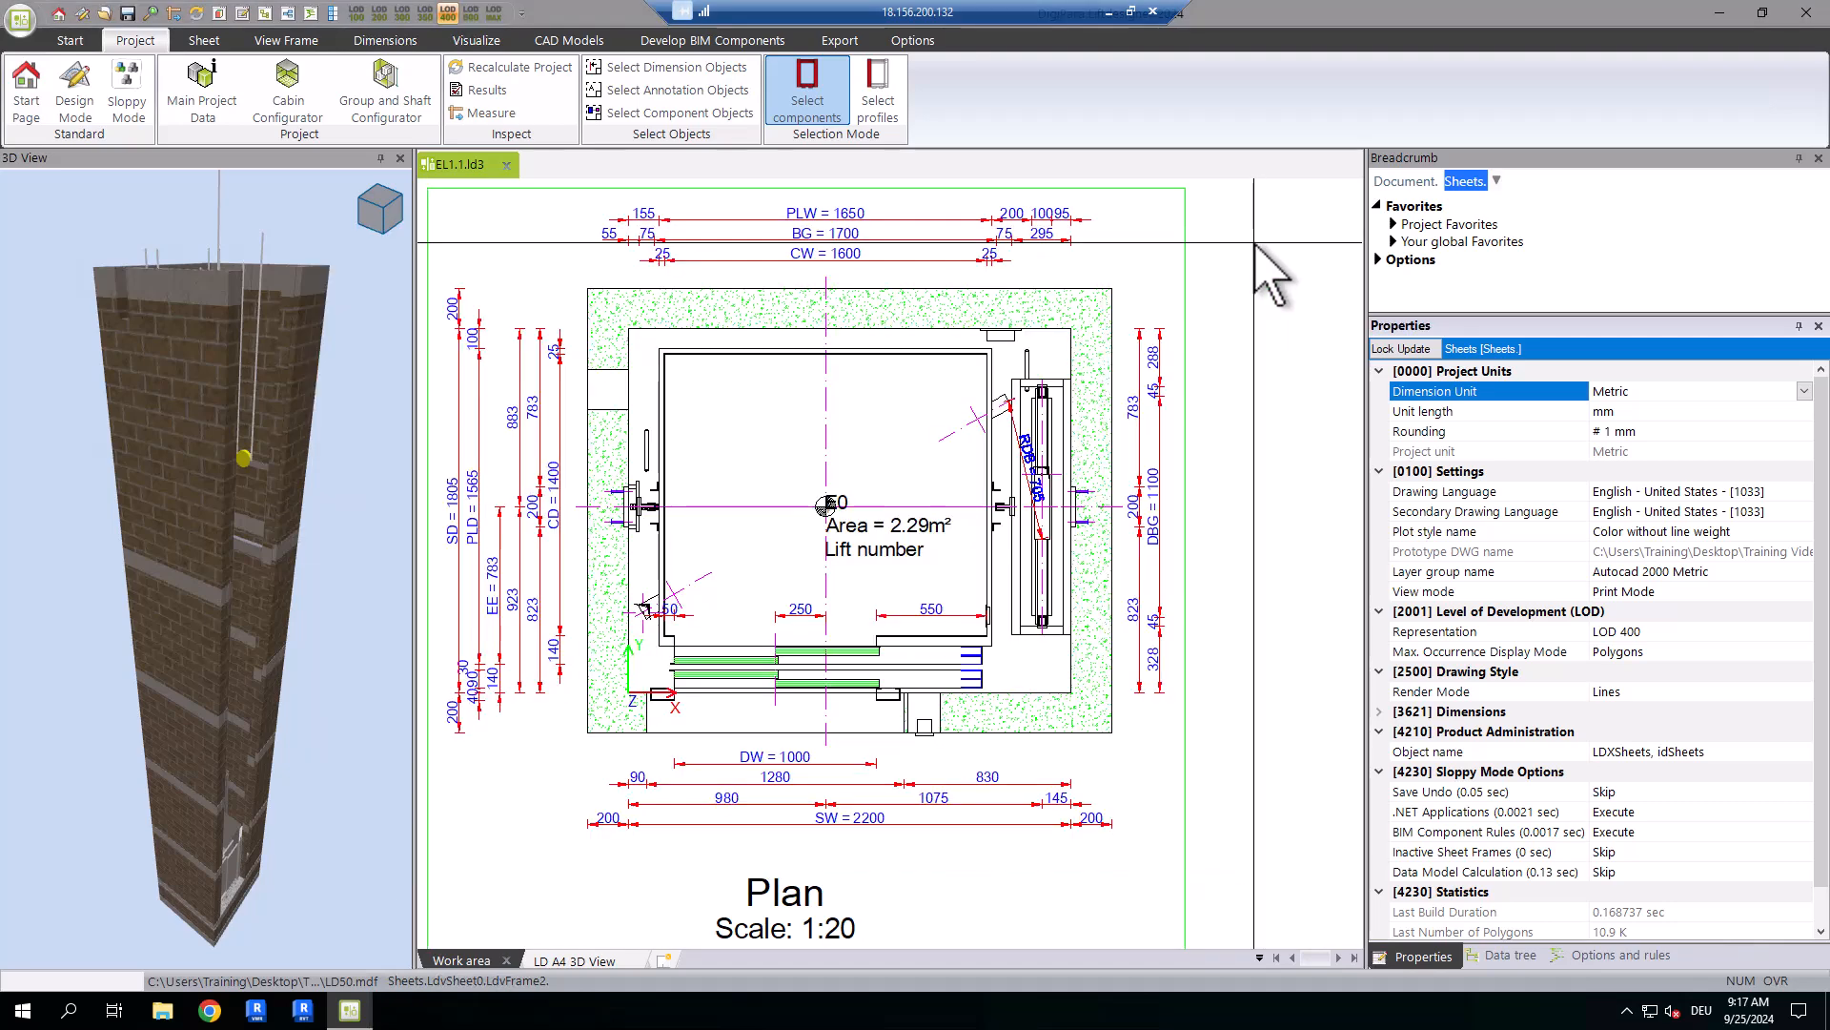
pyautogui.click(1185, 415)
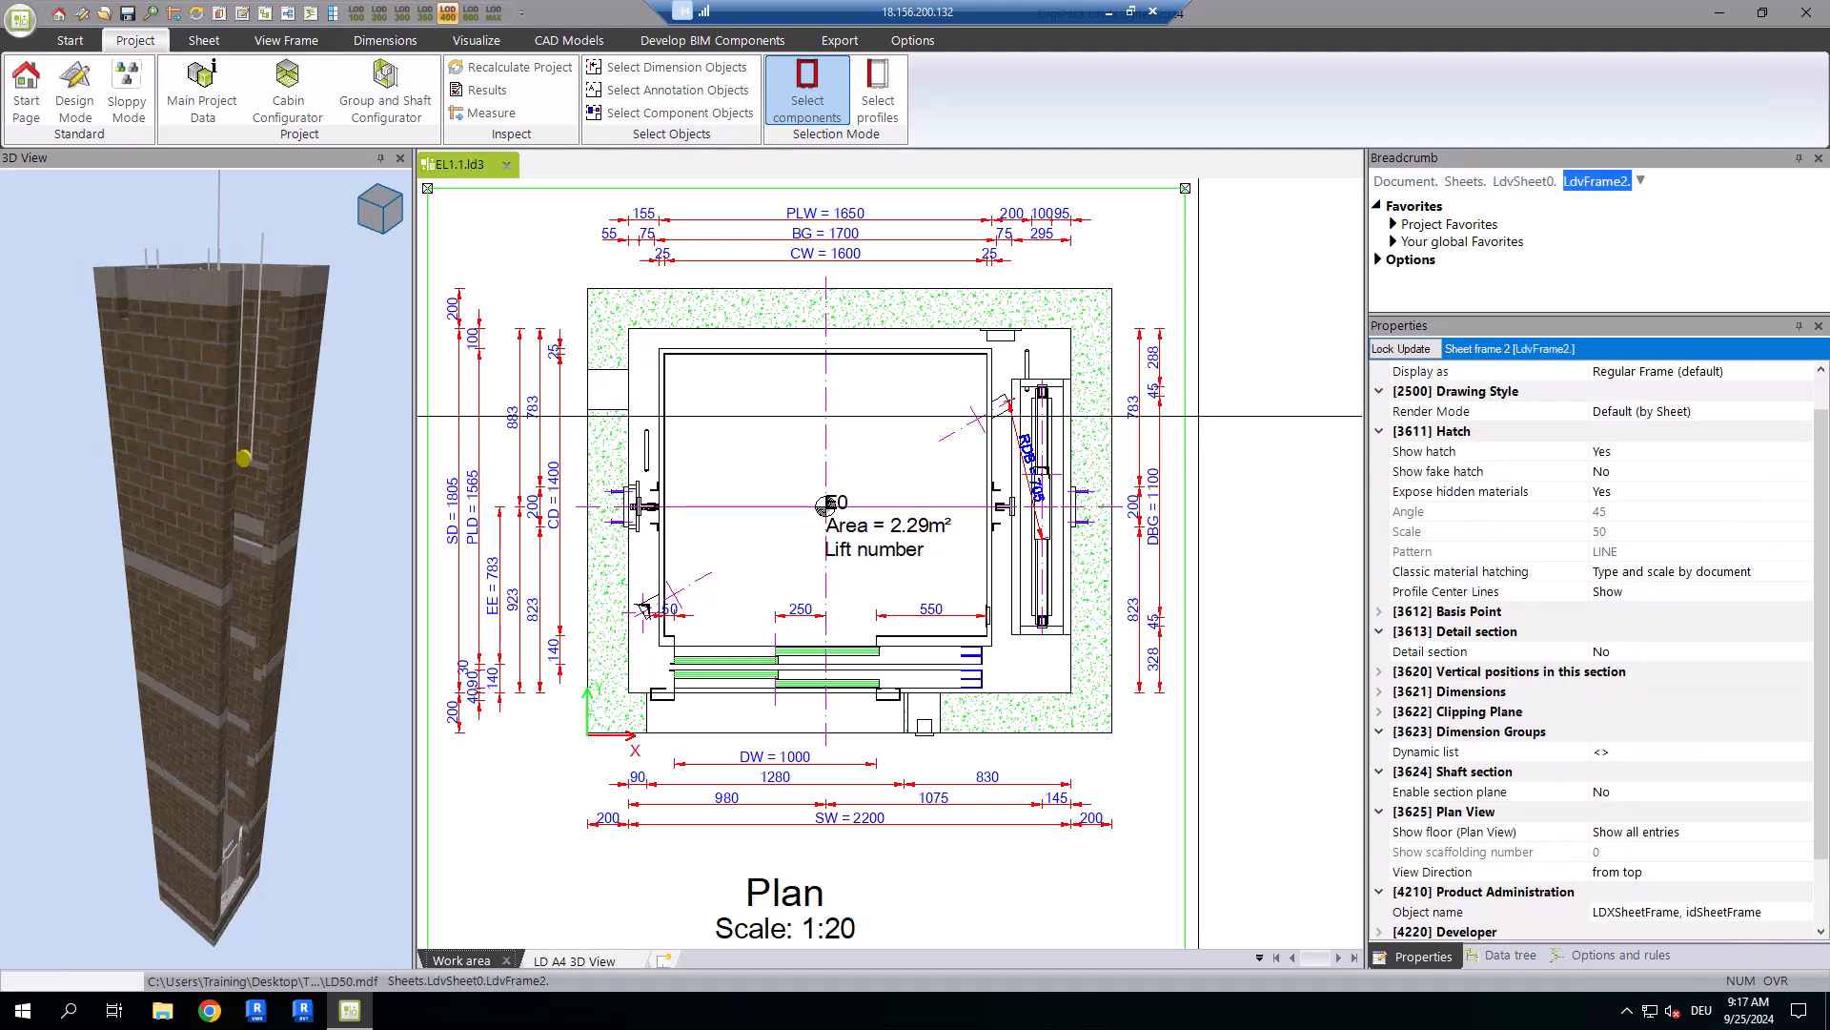
pyautogui.click(1528, 572)
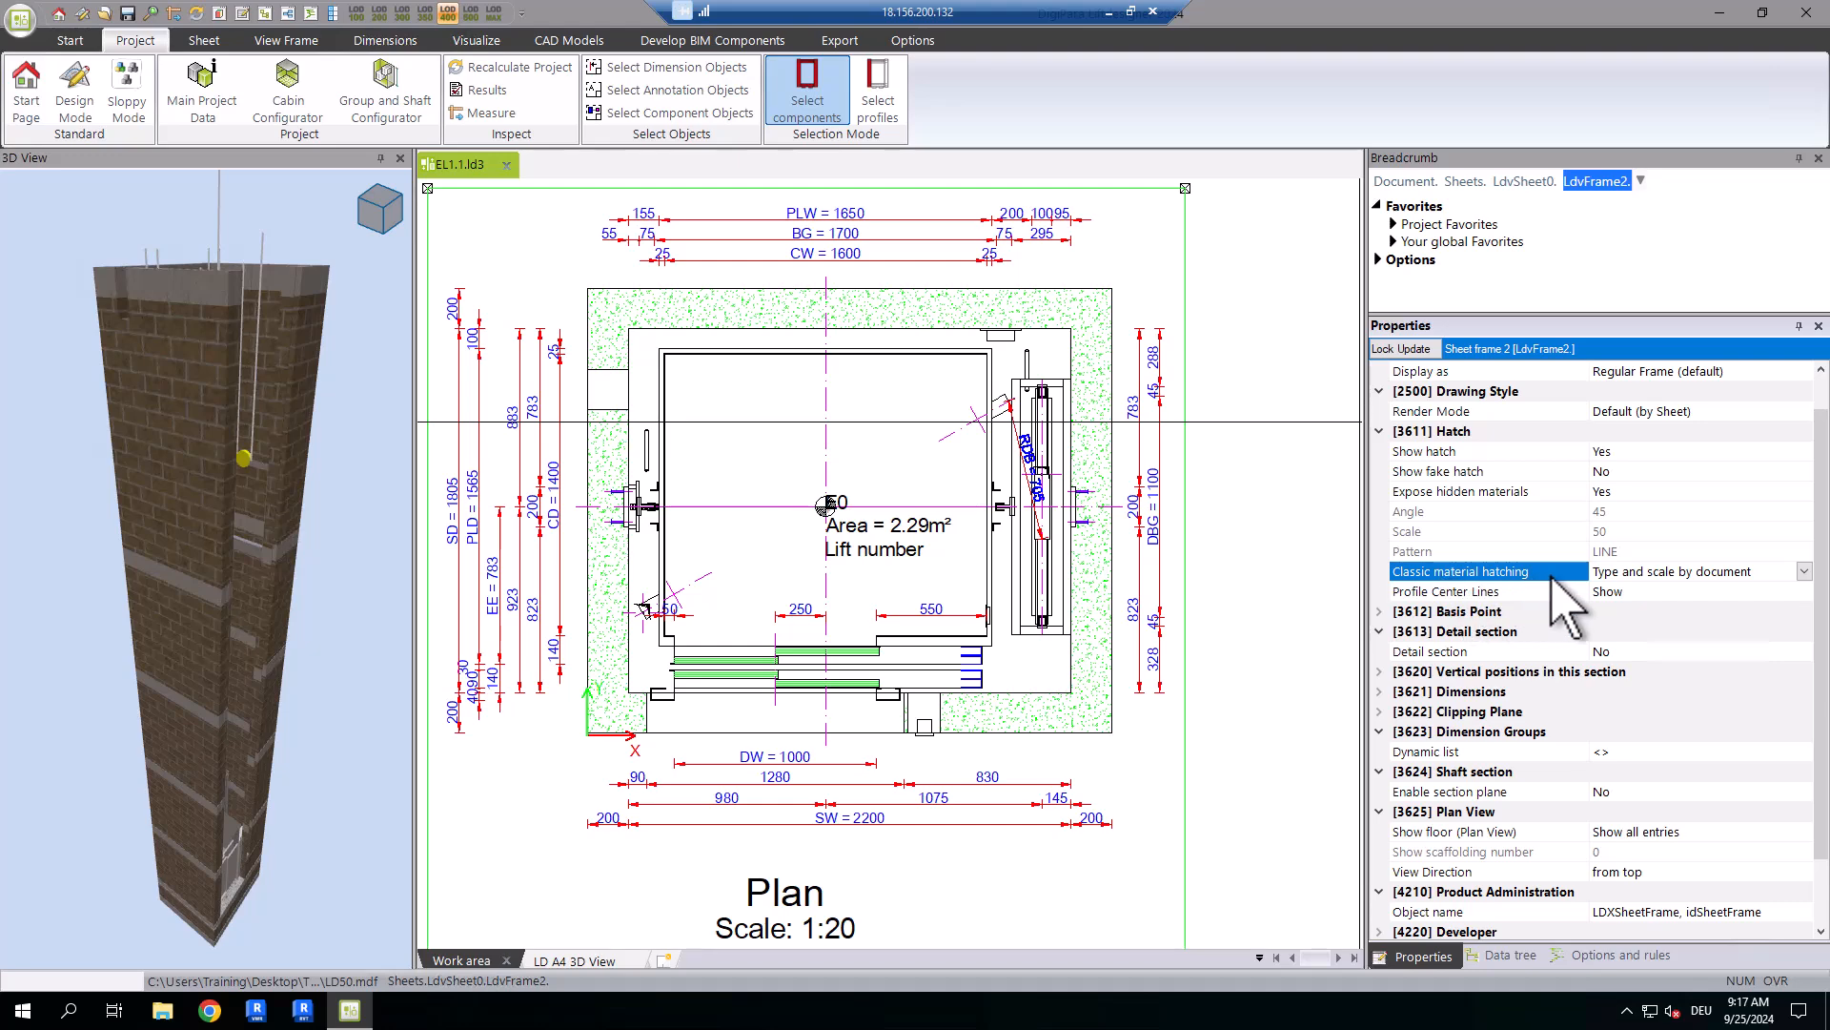
pyautogui.click(1803, 571)
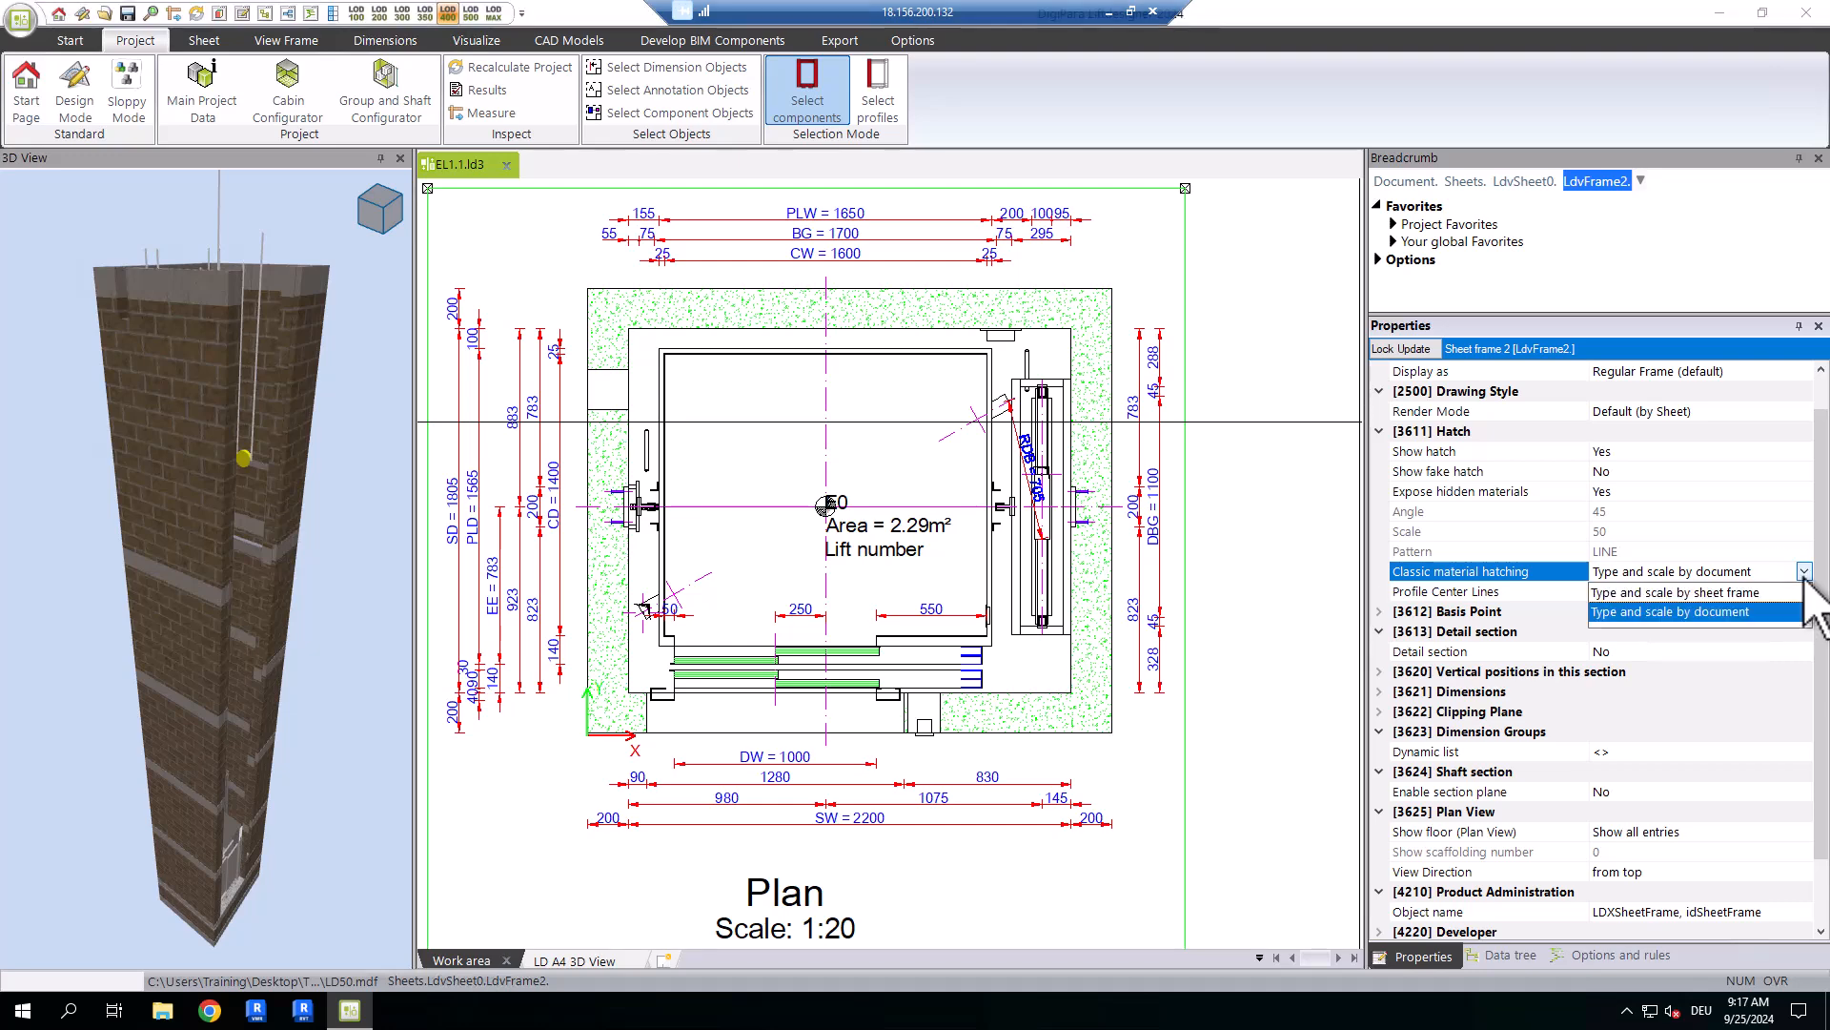
pyautogui.click(1731, 594)
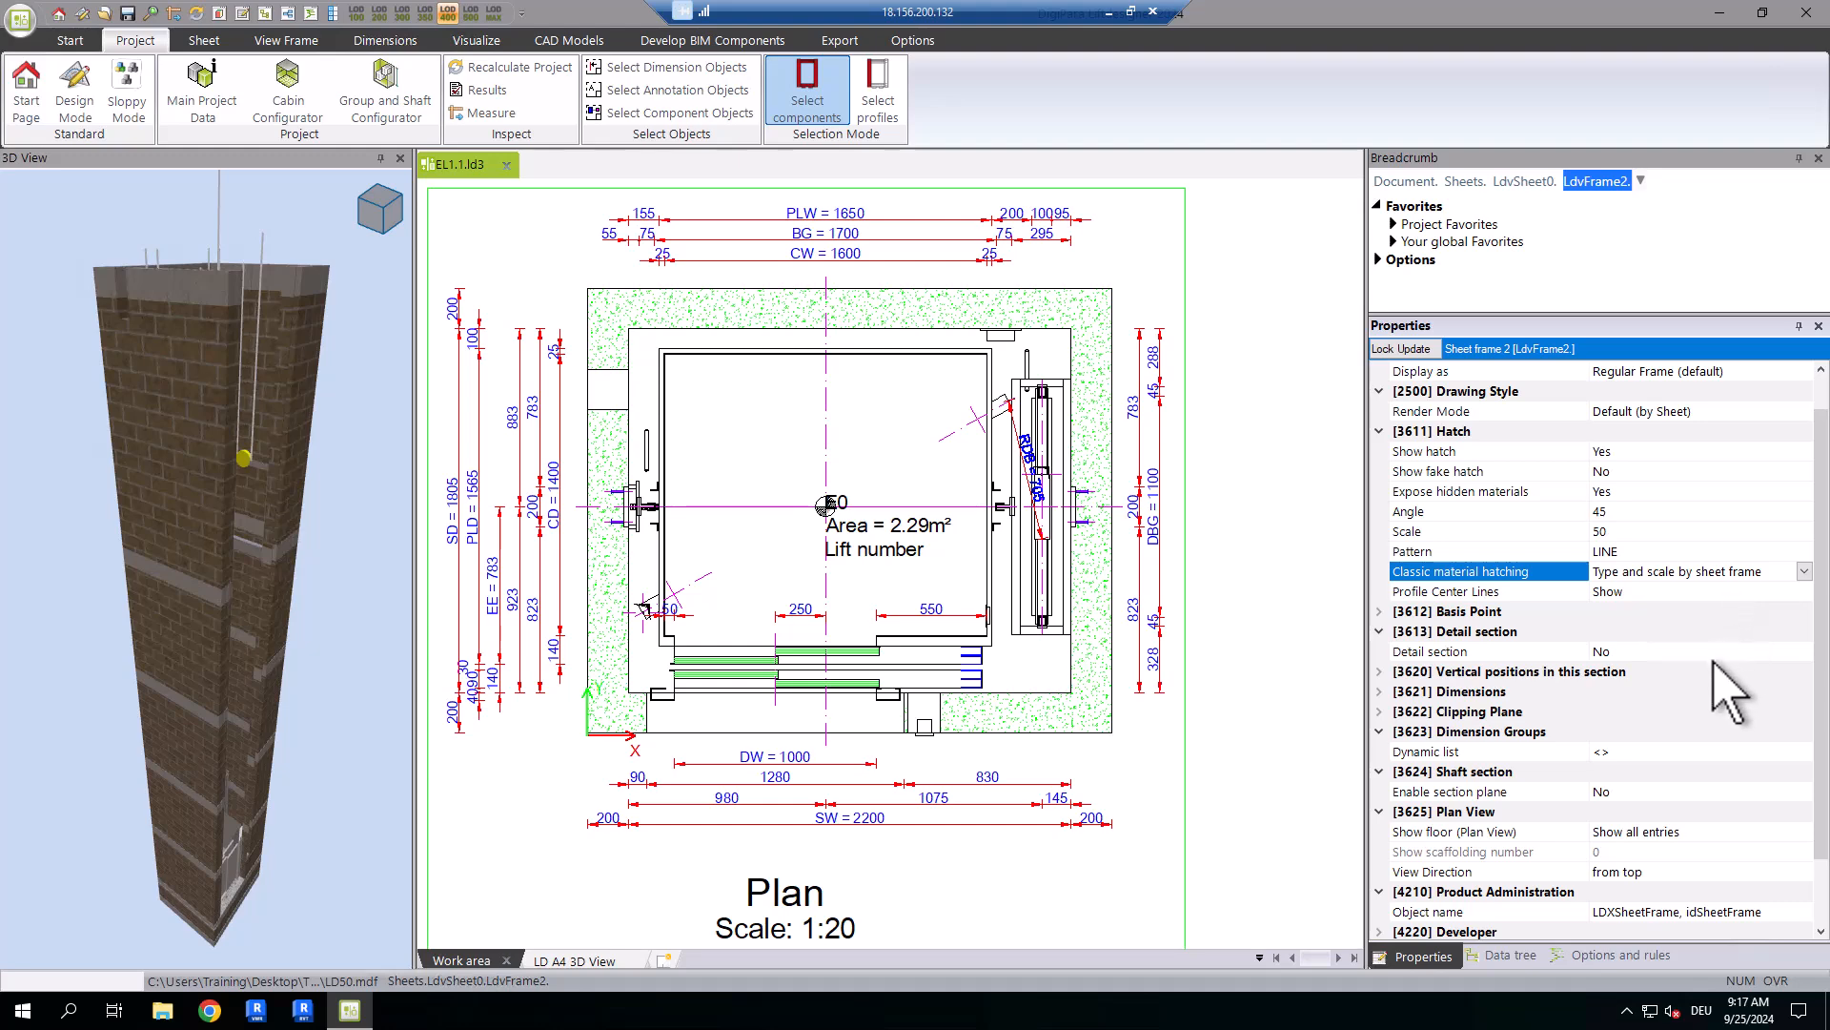
# Enable the shaft section plane for the Plan sheet frame.
pyautogui.click(1663, 793)
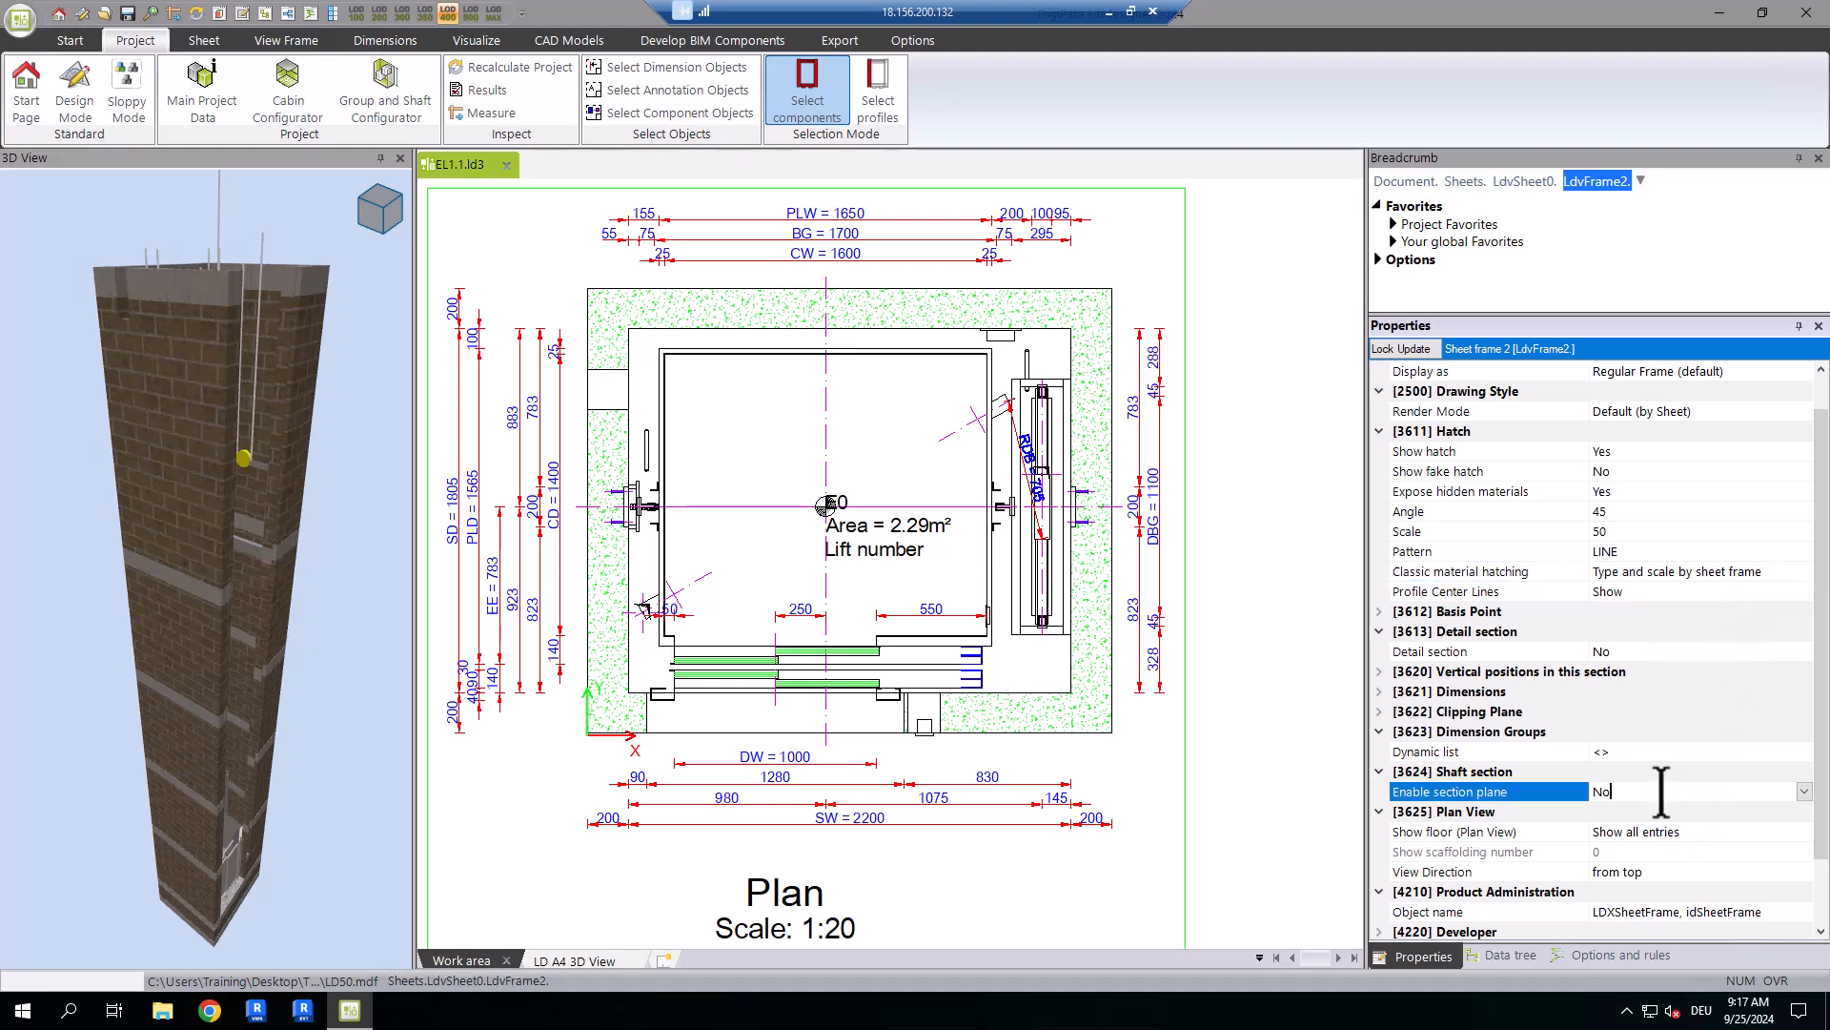
pyautogui.click(1805, 791)
pyautogui.click(1644, 832)
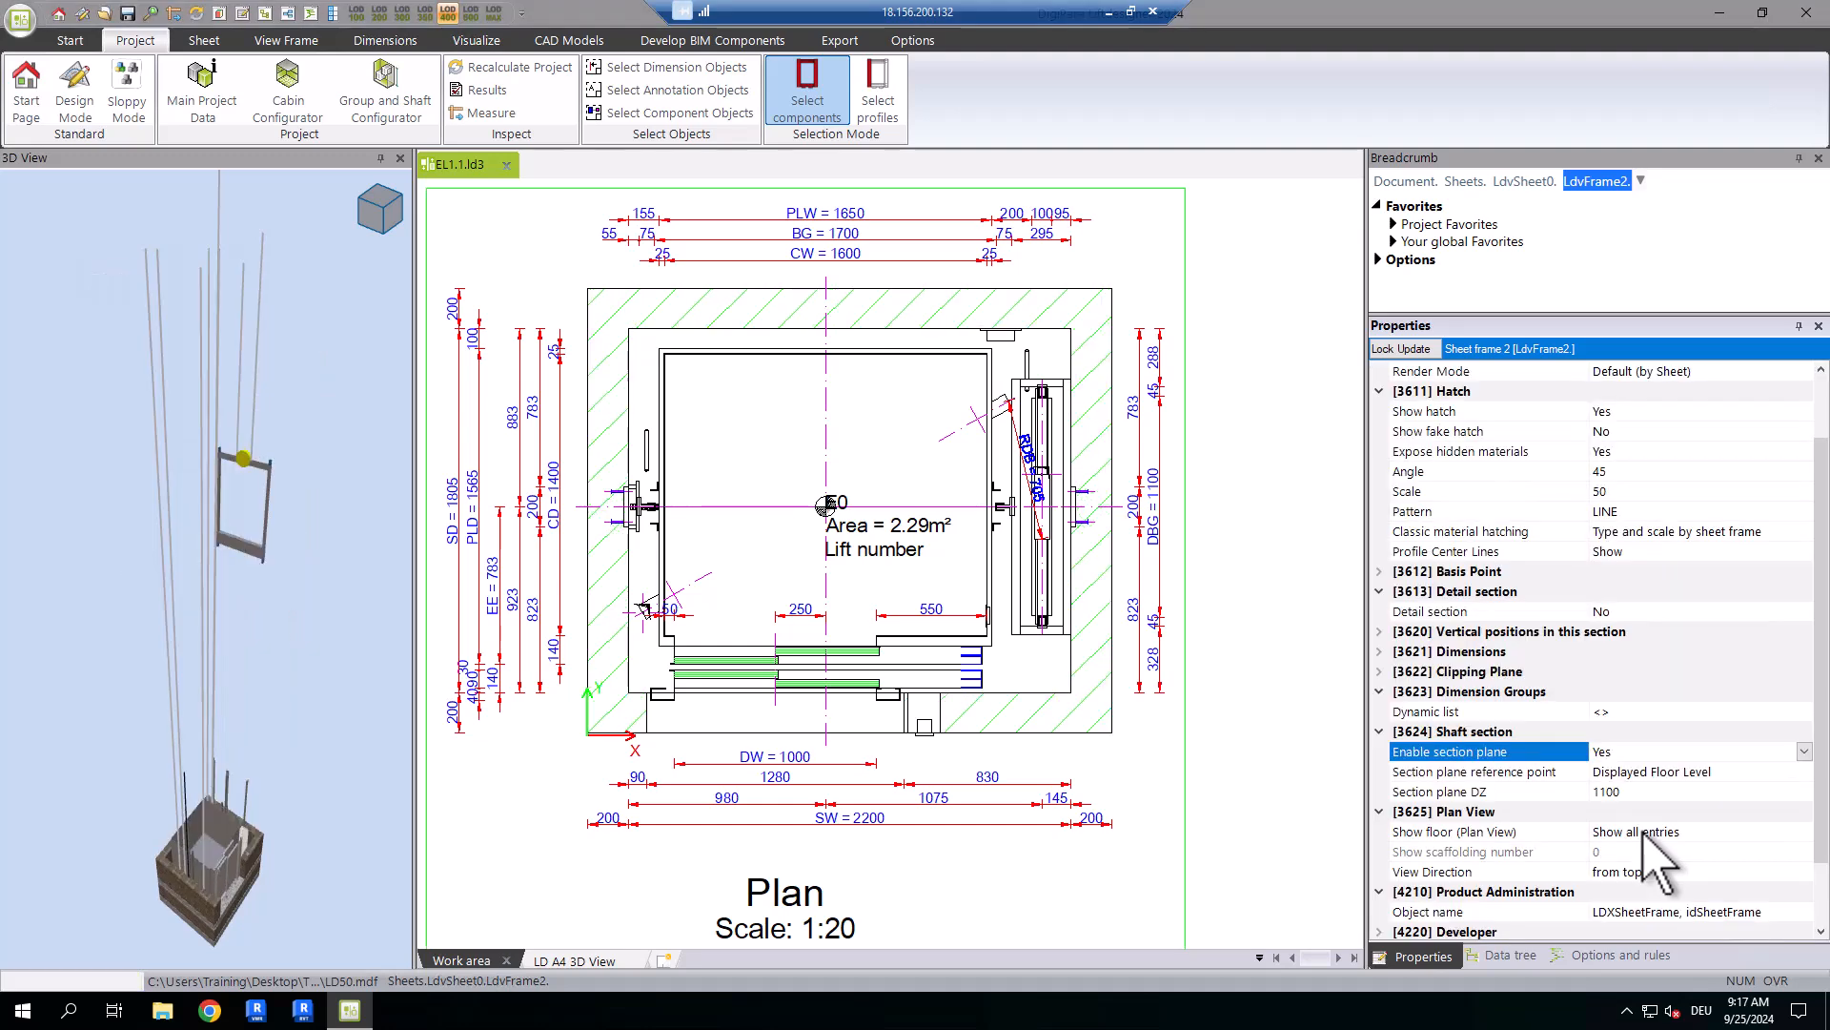
# Set the hatch scale of the Plan sheet frame to 20.
pyautogui.click(1673, 491)
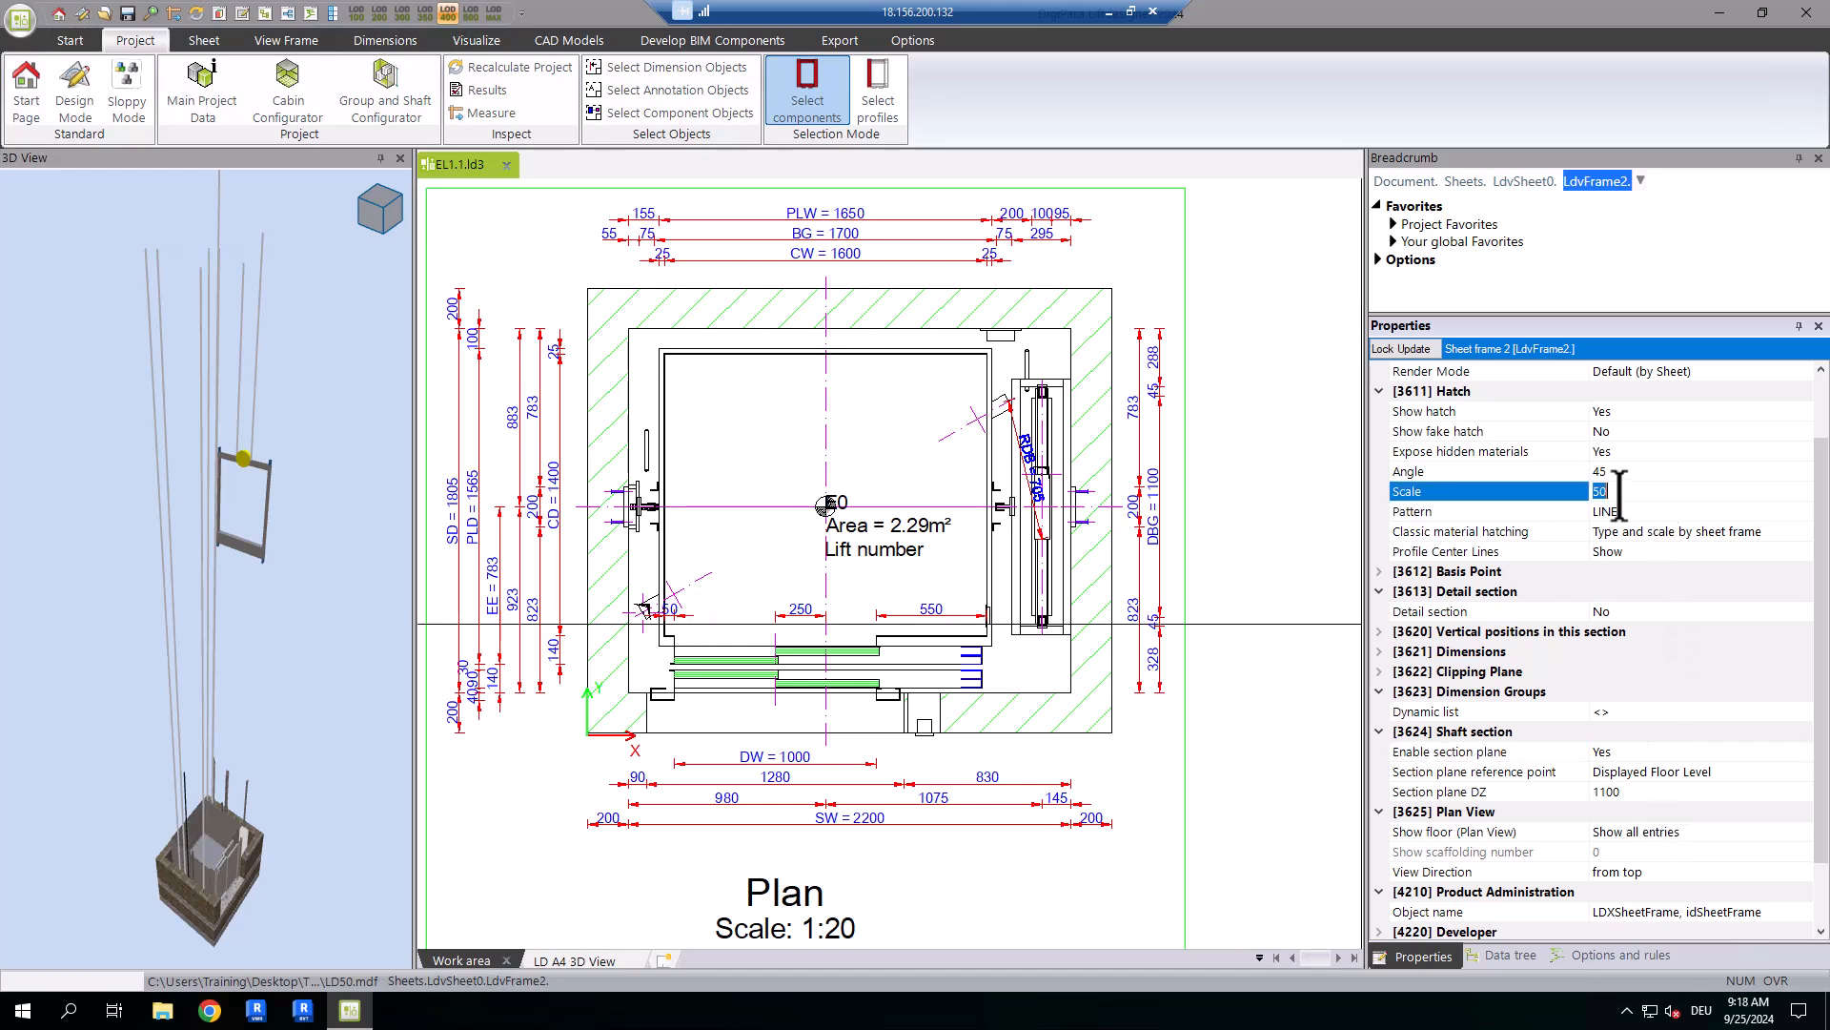
pyautogui.write('20')
pyautogui.press('Return')
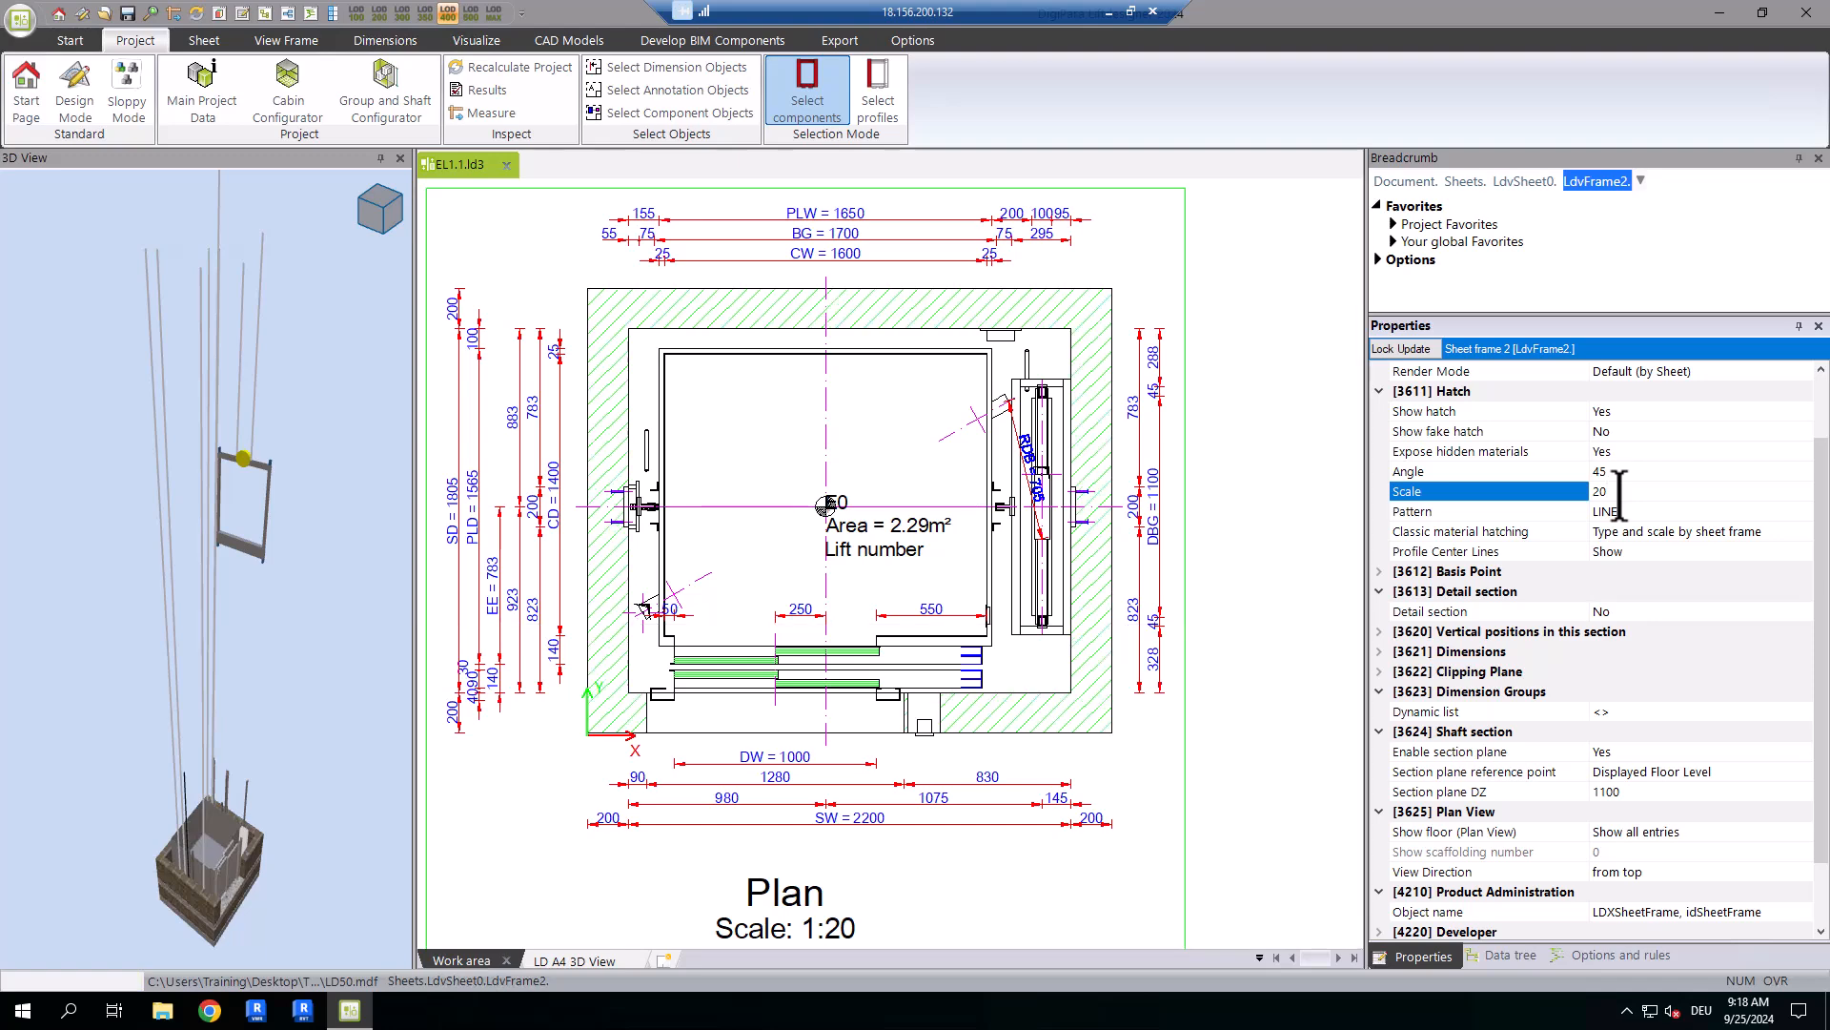
pyautogui.click(1614, 471)
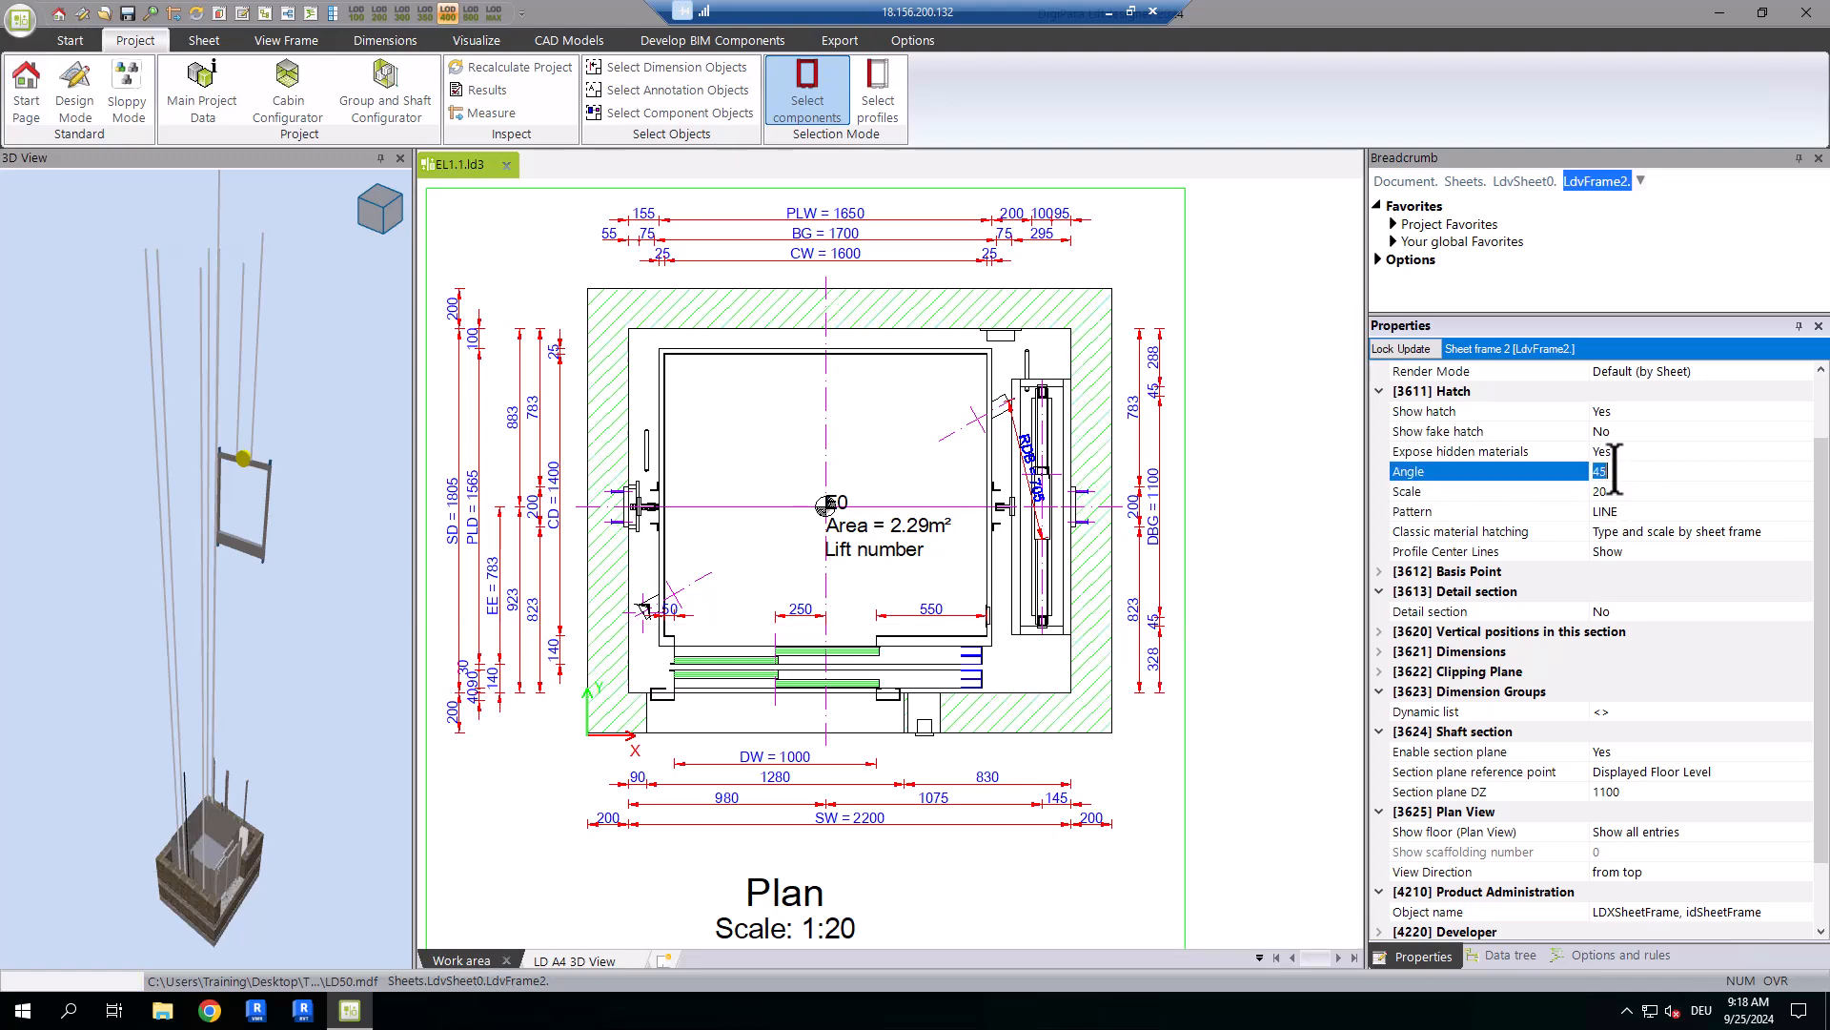
# Toggle the shaft section plane setting of the second Plan sheet frame.
pyautogui.rightClick(1312, 581)
pyautogui.click(1295, 591)
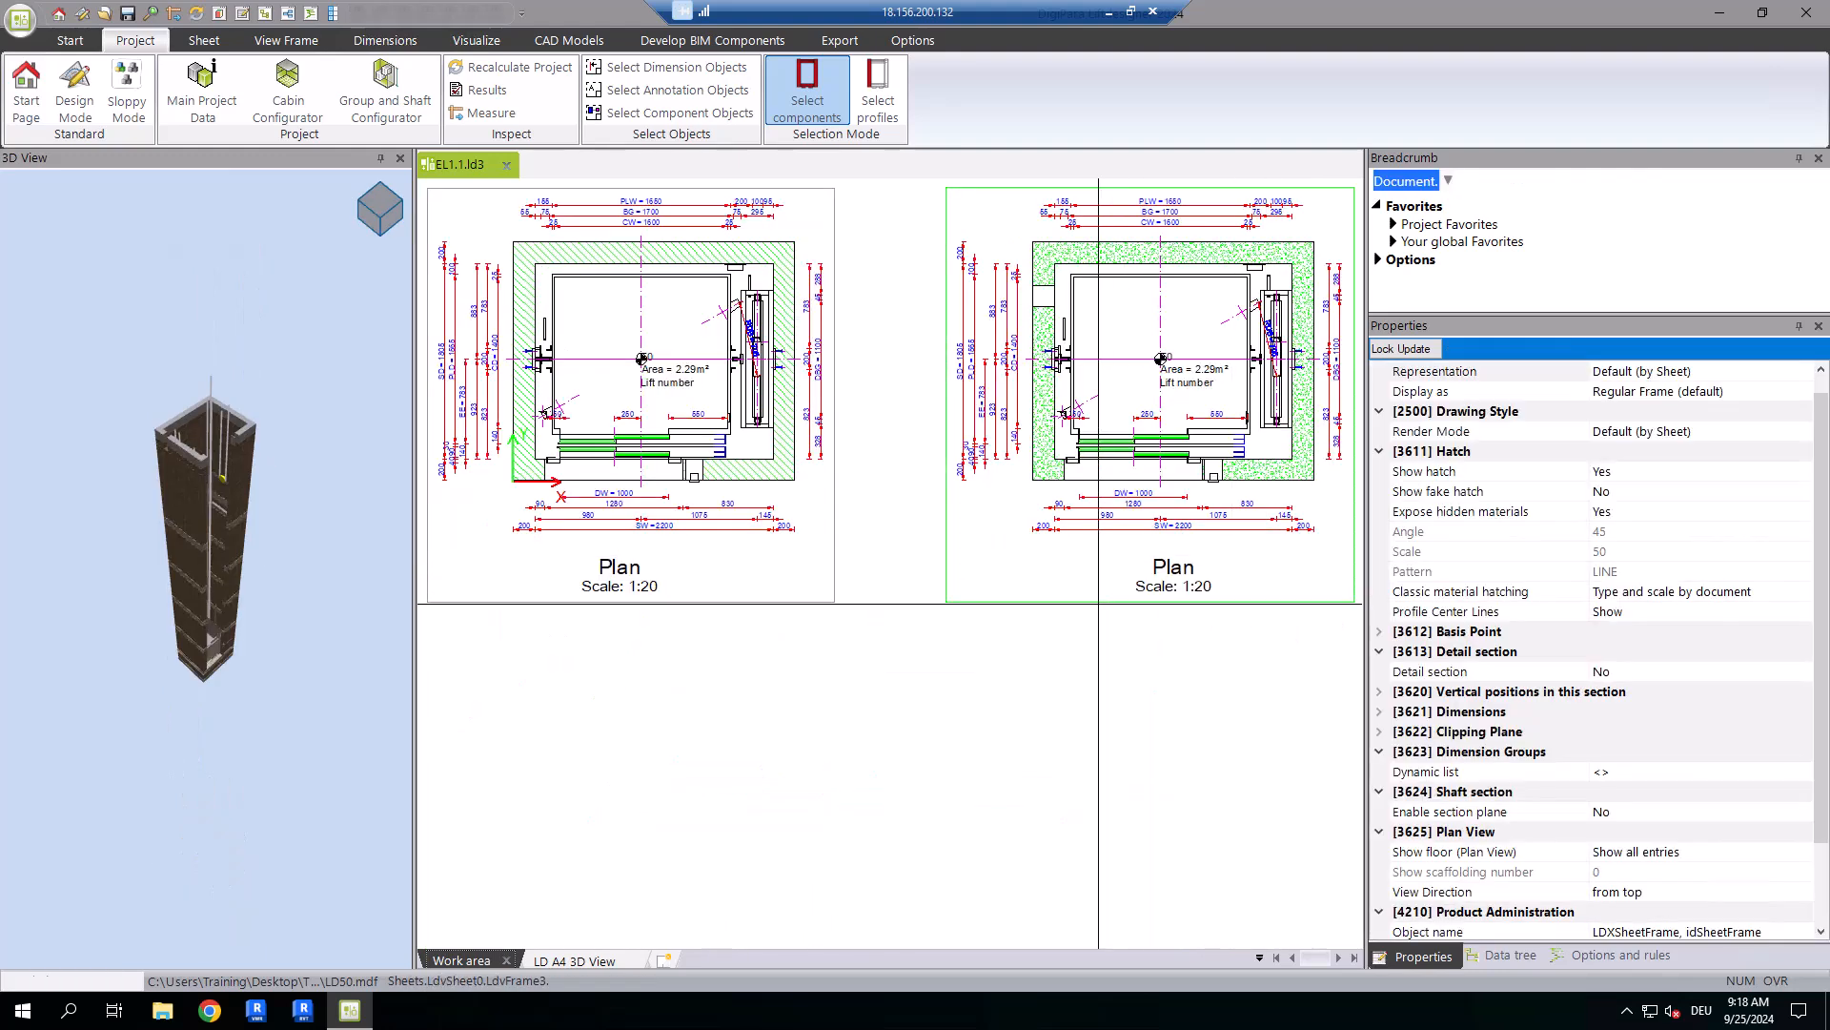
pyautogui.doubleClick(1721, 811)
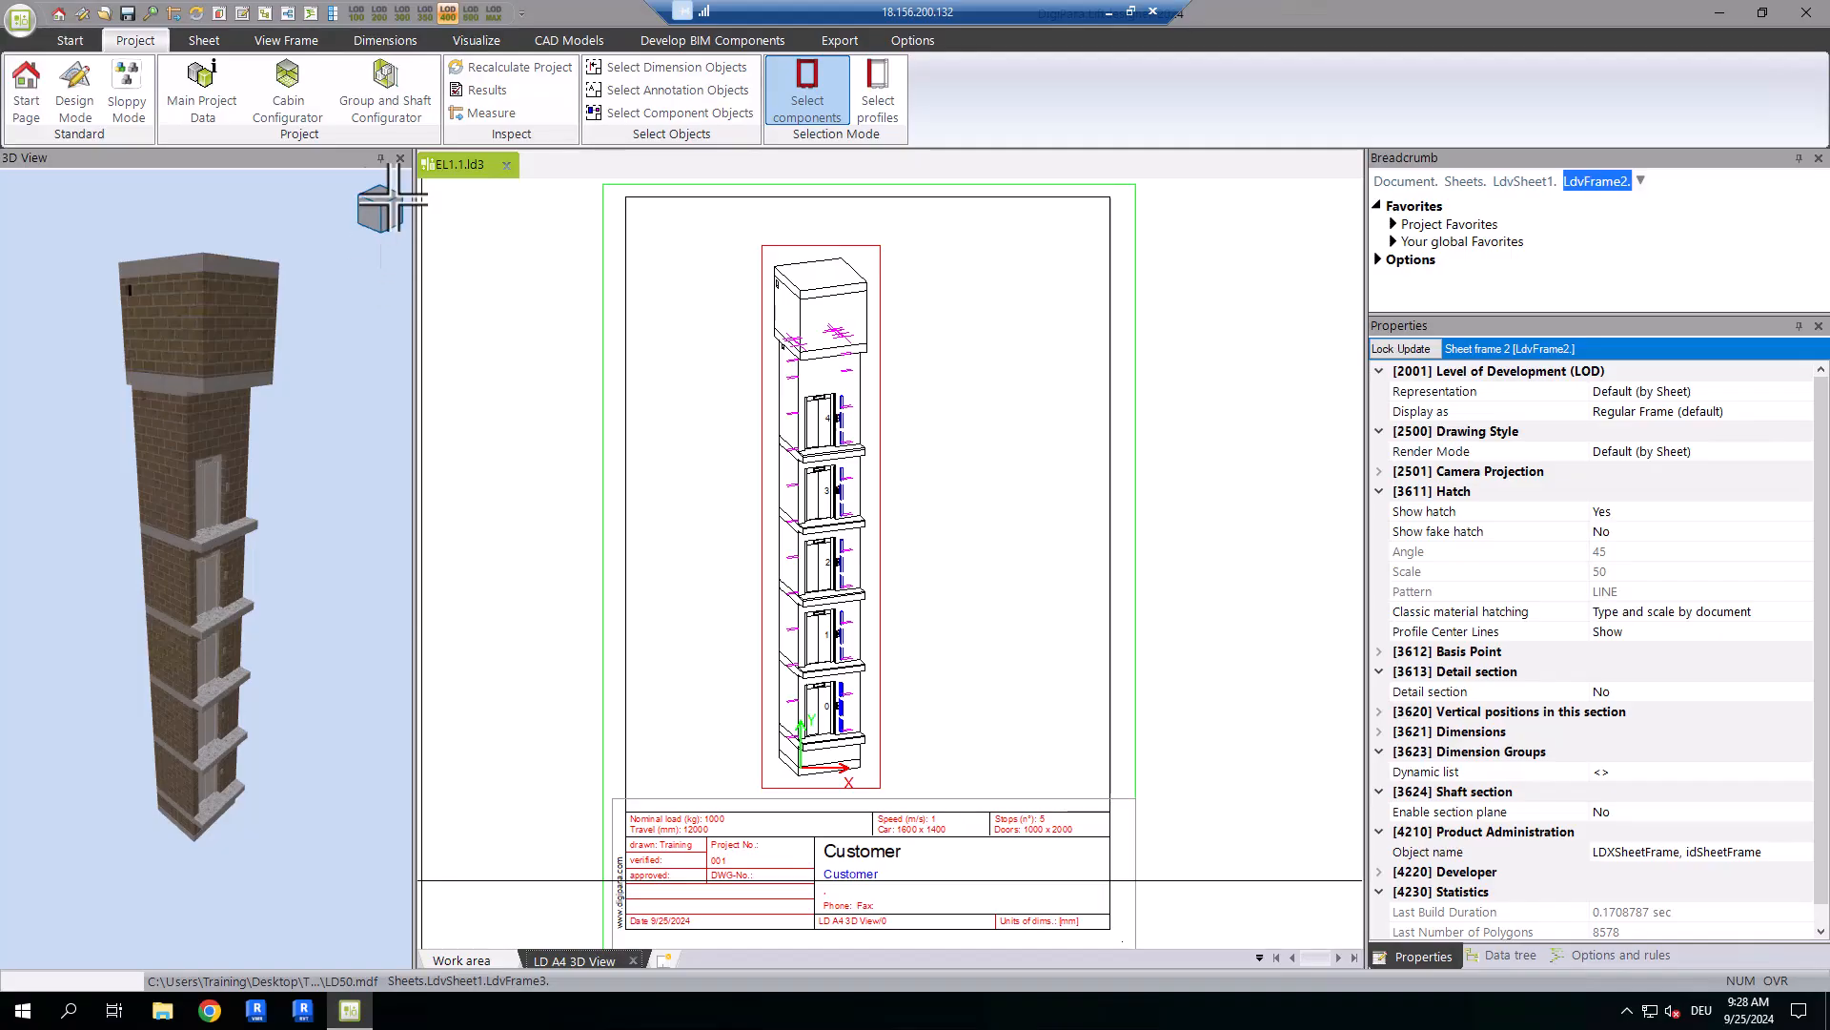
# Open the shaft wall settings in the Group and Shaft Configurator's material configuration and browse the available wall materials.
pyautogui.click(425, 113)
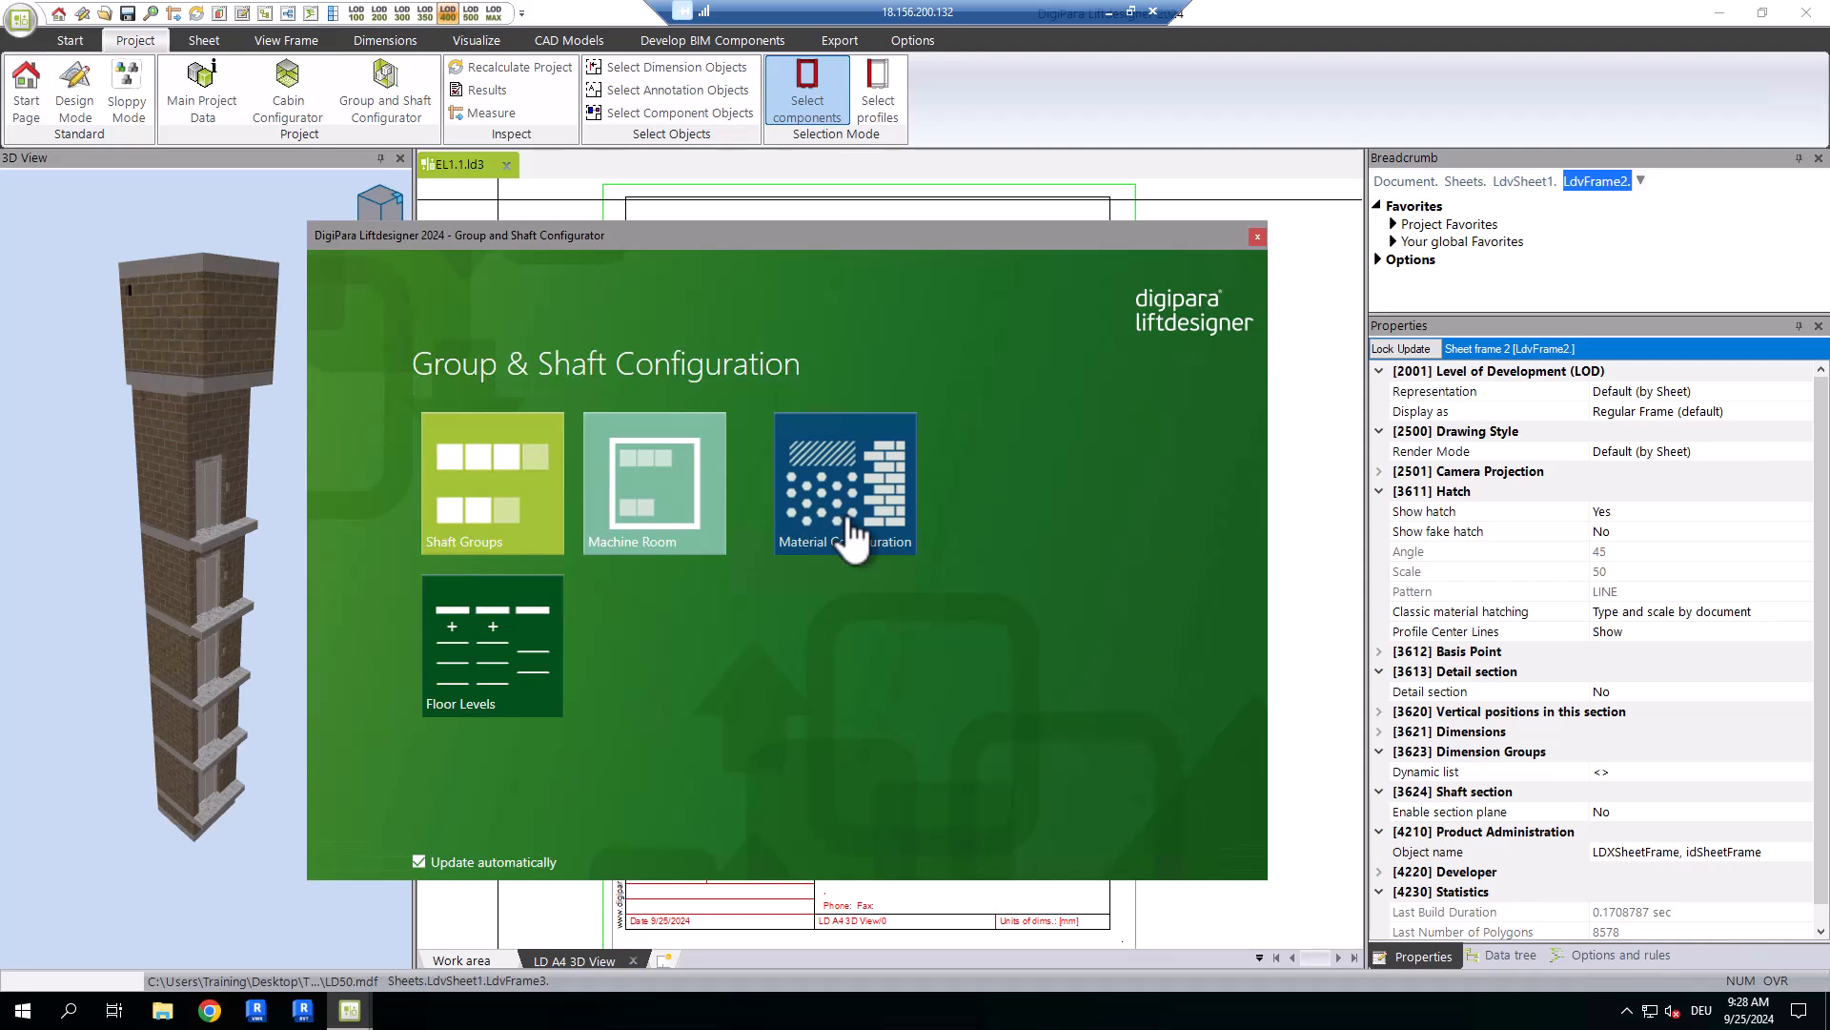
pyautogui.click(851, 536)
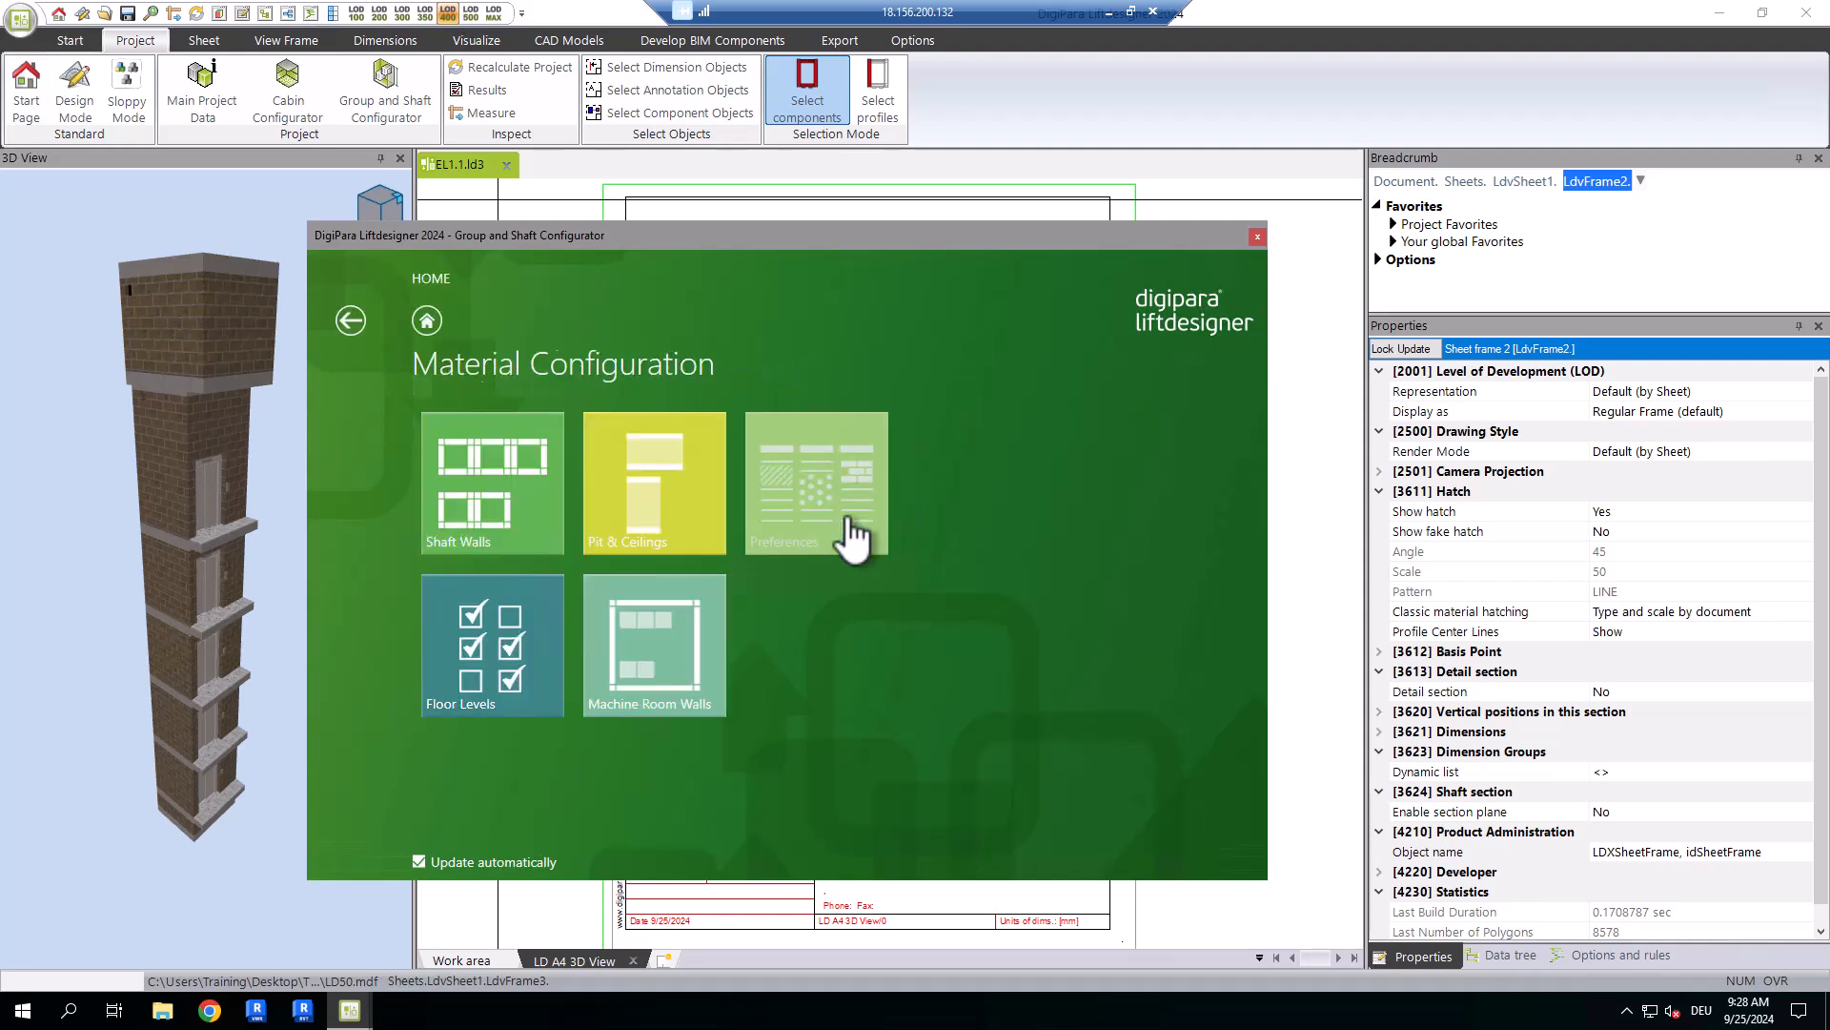
pyautogui.click(554, 551)
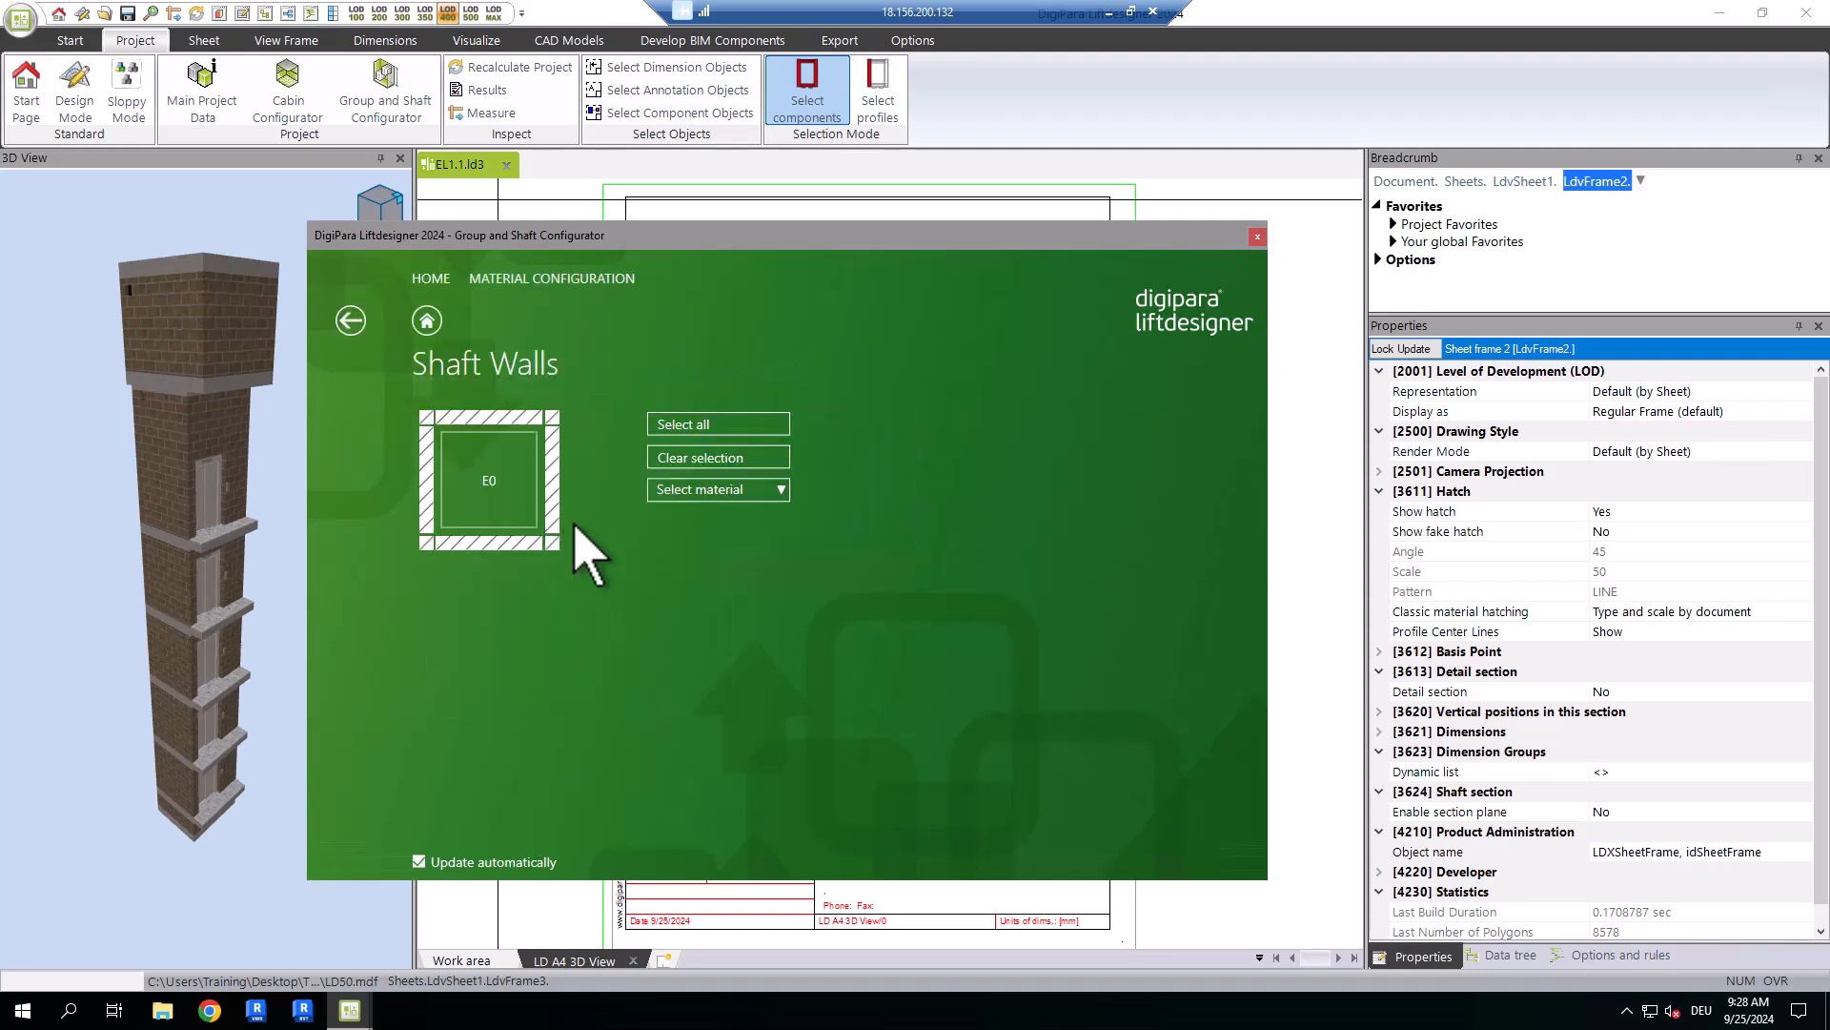
pyautogui.click(683, 490)
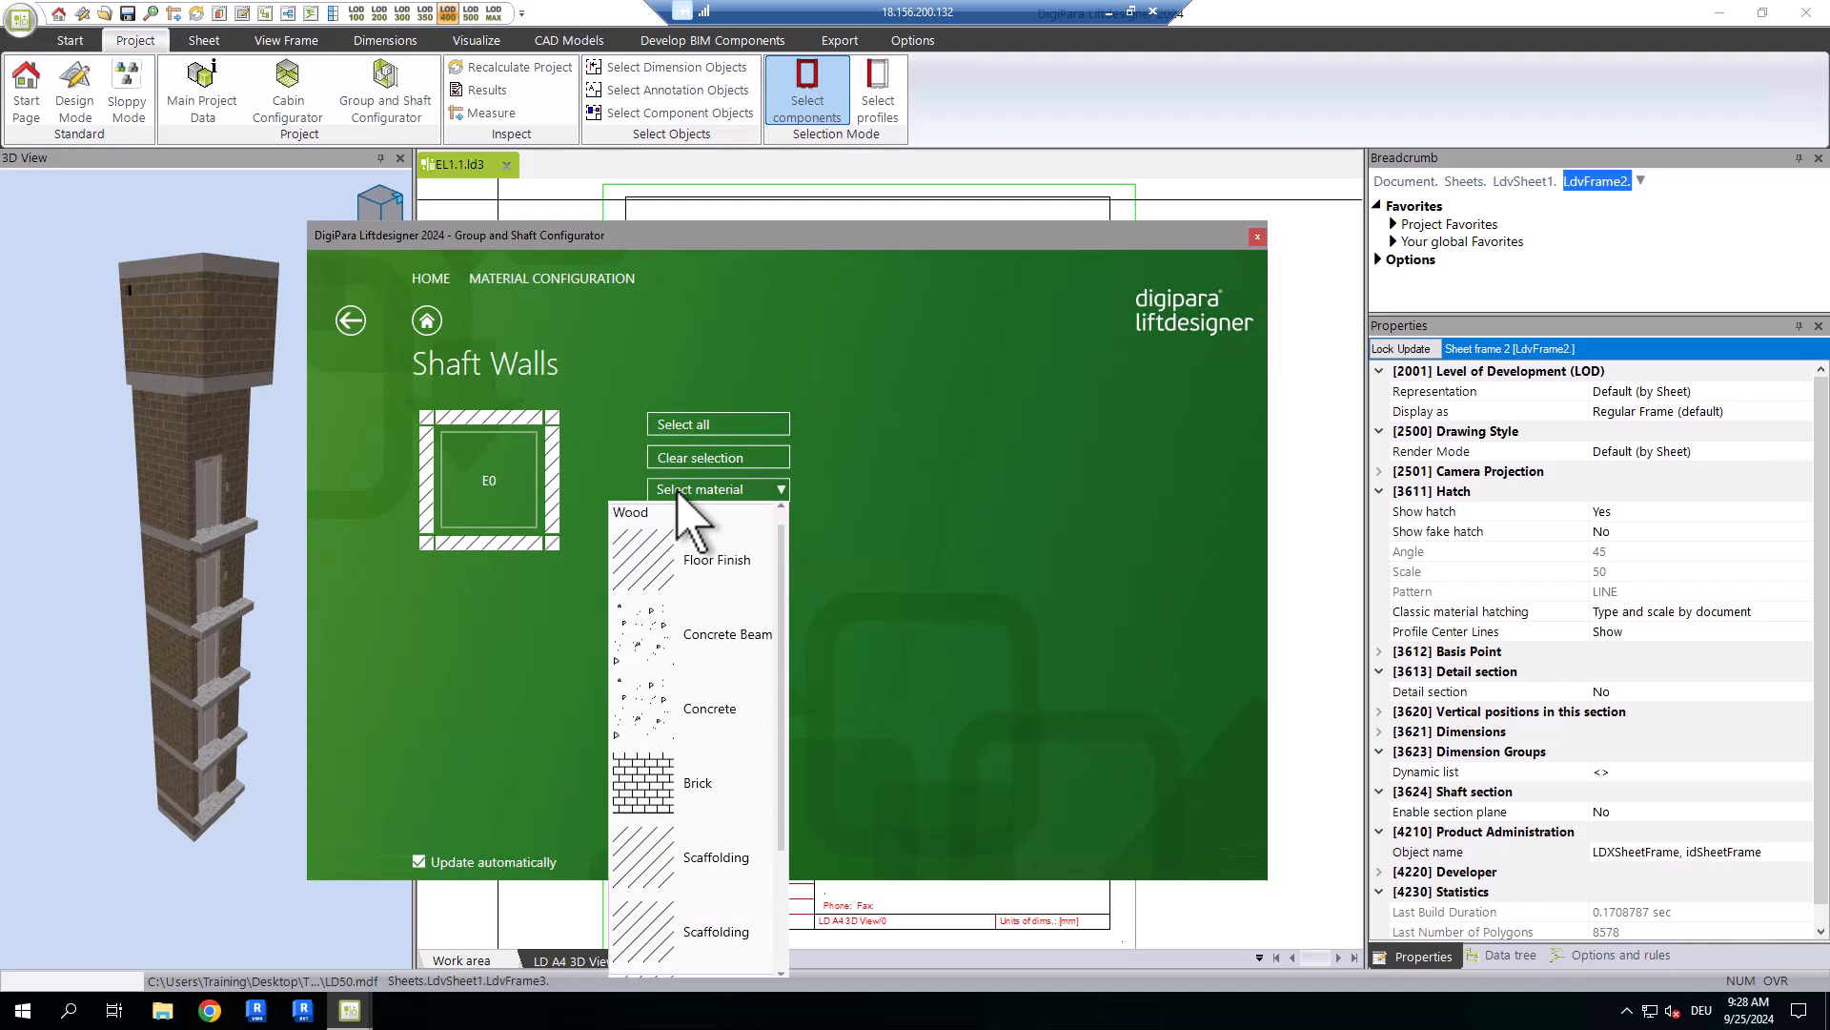
pyautogui.scroll(-2, 648, 619)
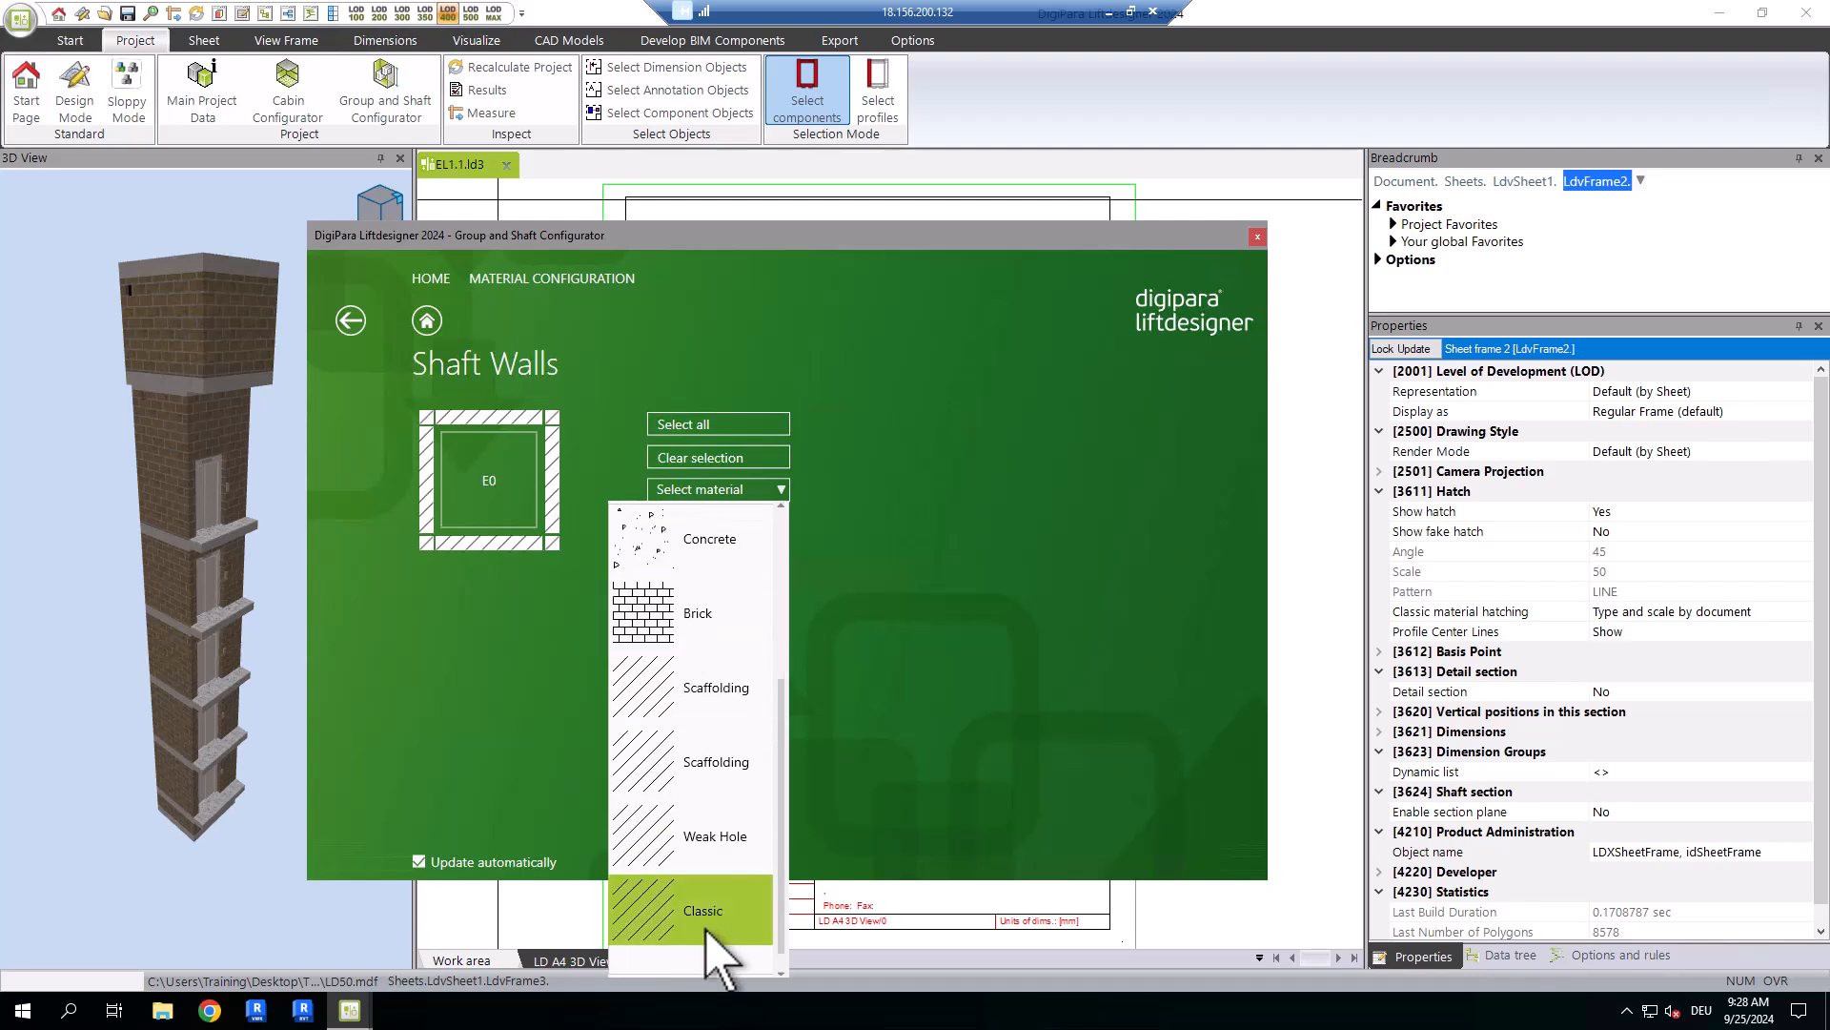
pyautogui.click(1021, 693)
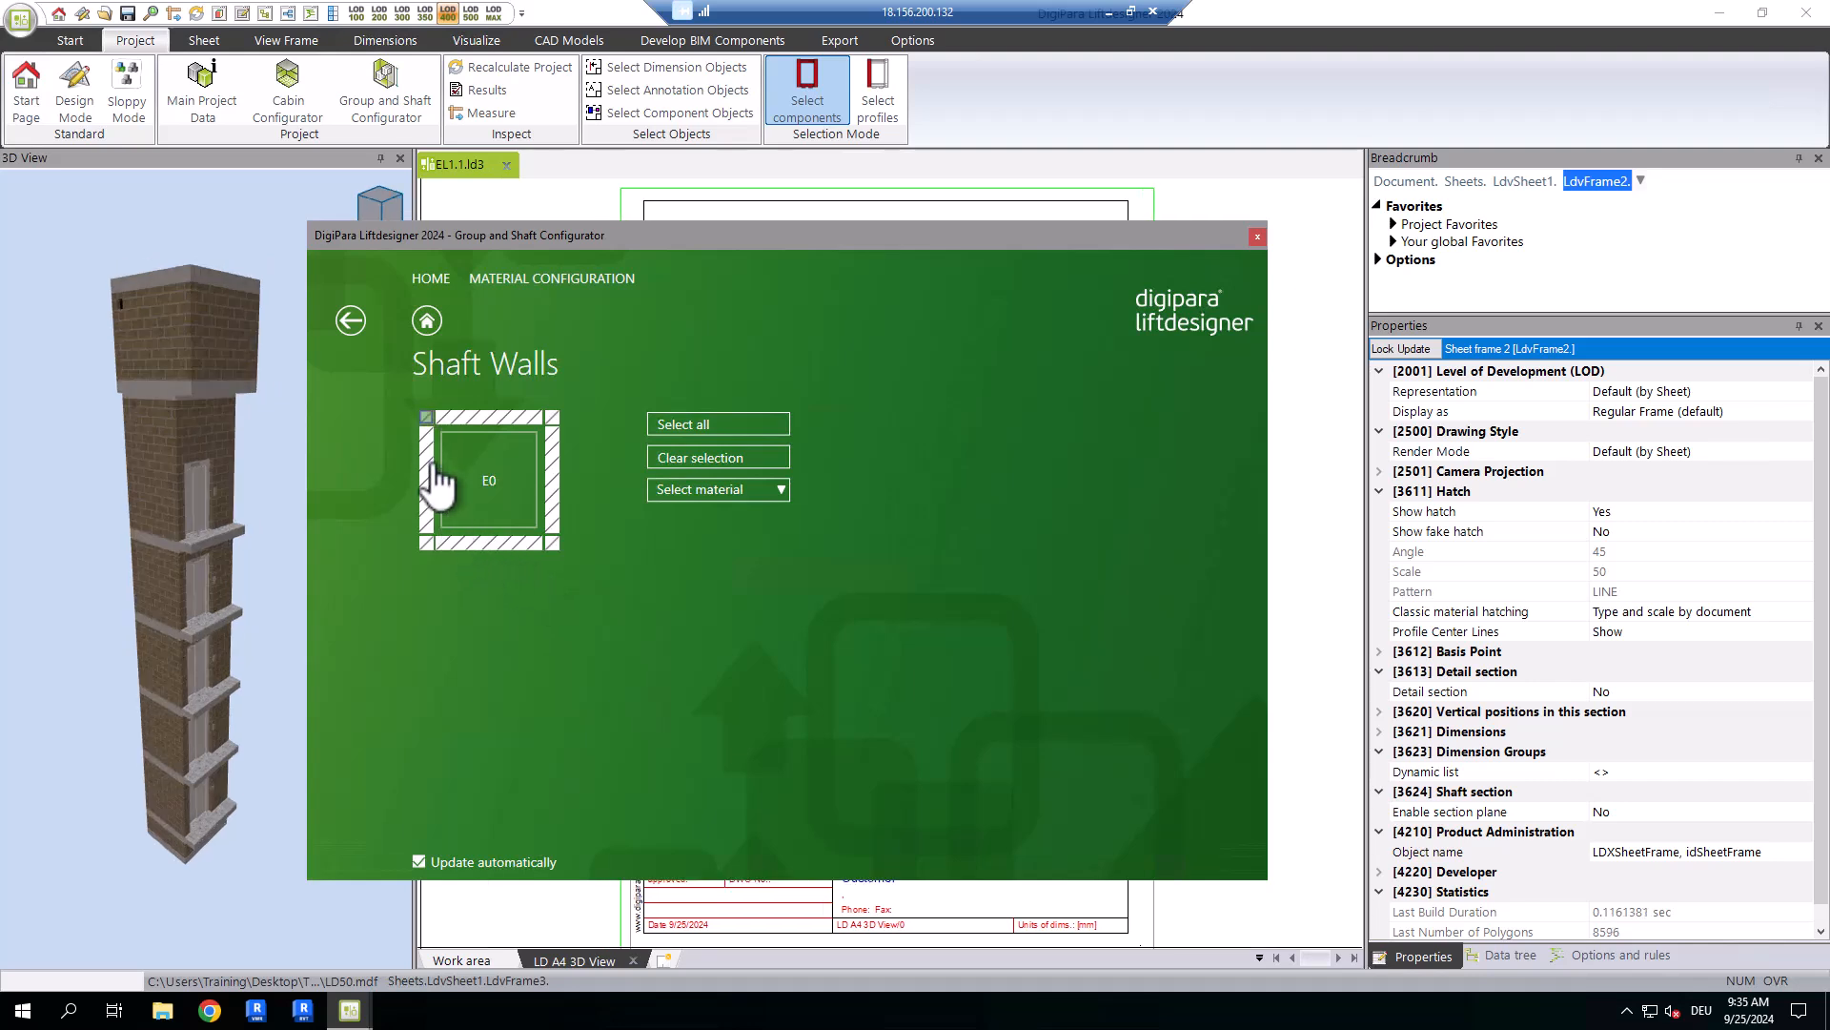
# Select the left shaft wall of E0 and look through the materials offered for it.
pyautogui.click(426, 481)
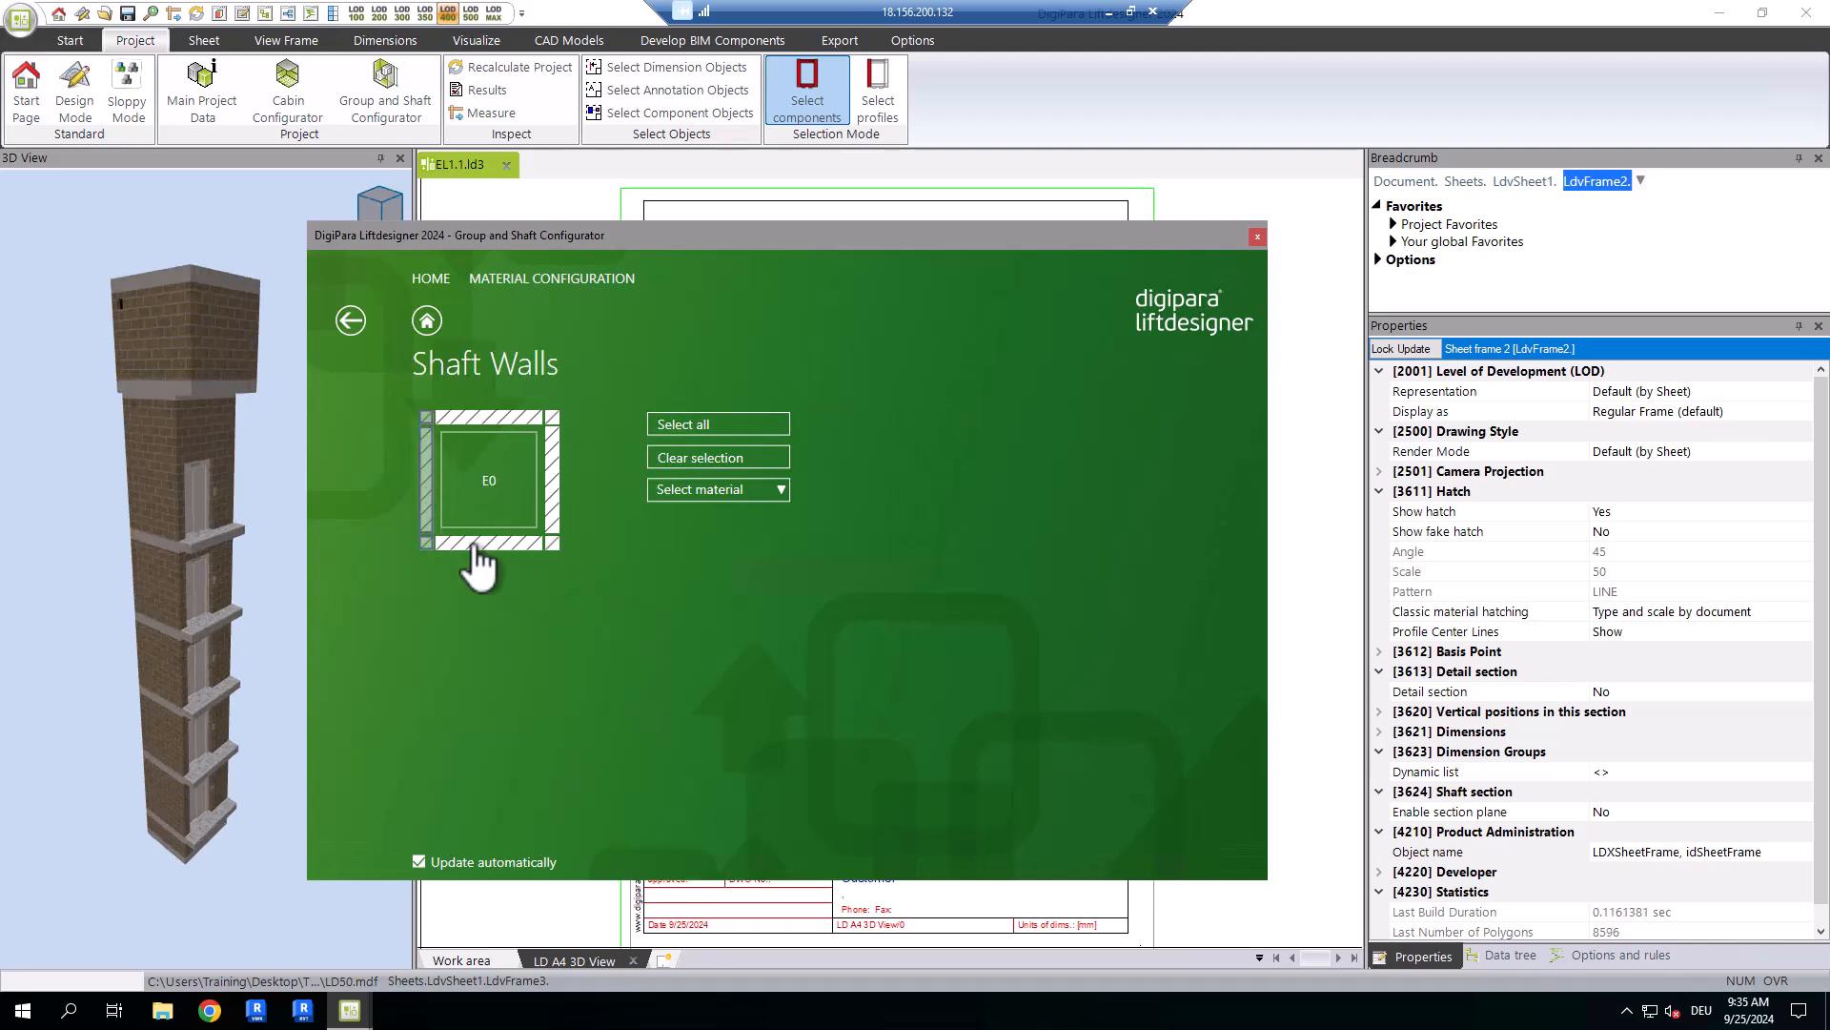
pyautogui.click(743, 494)
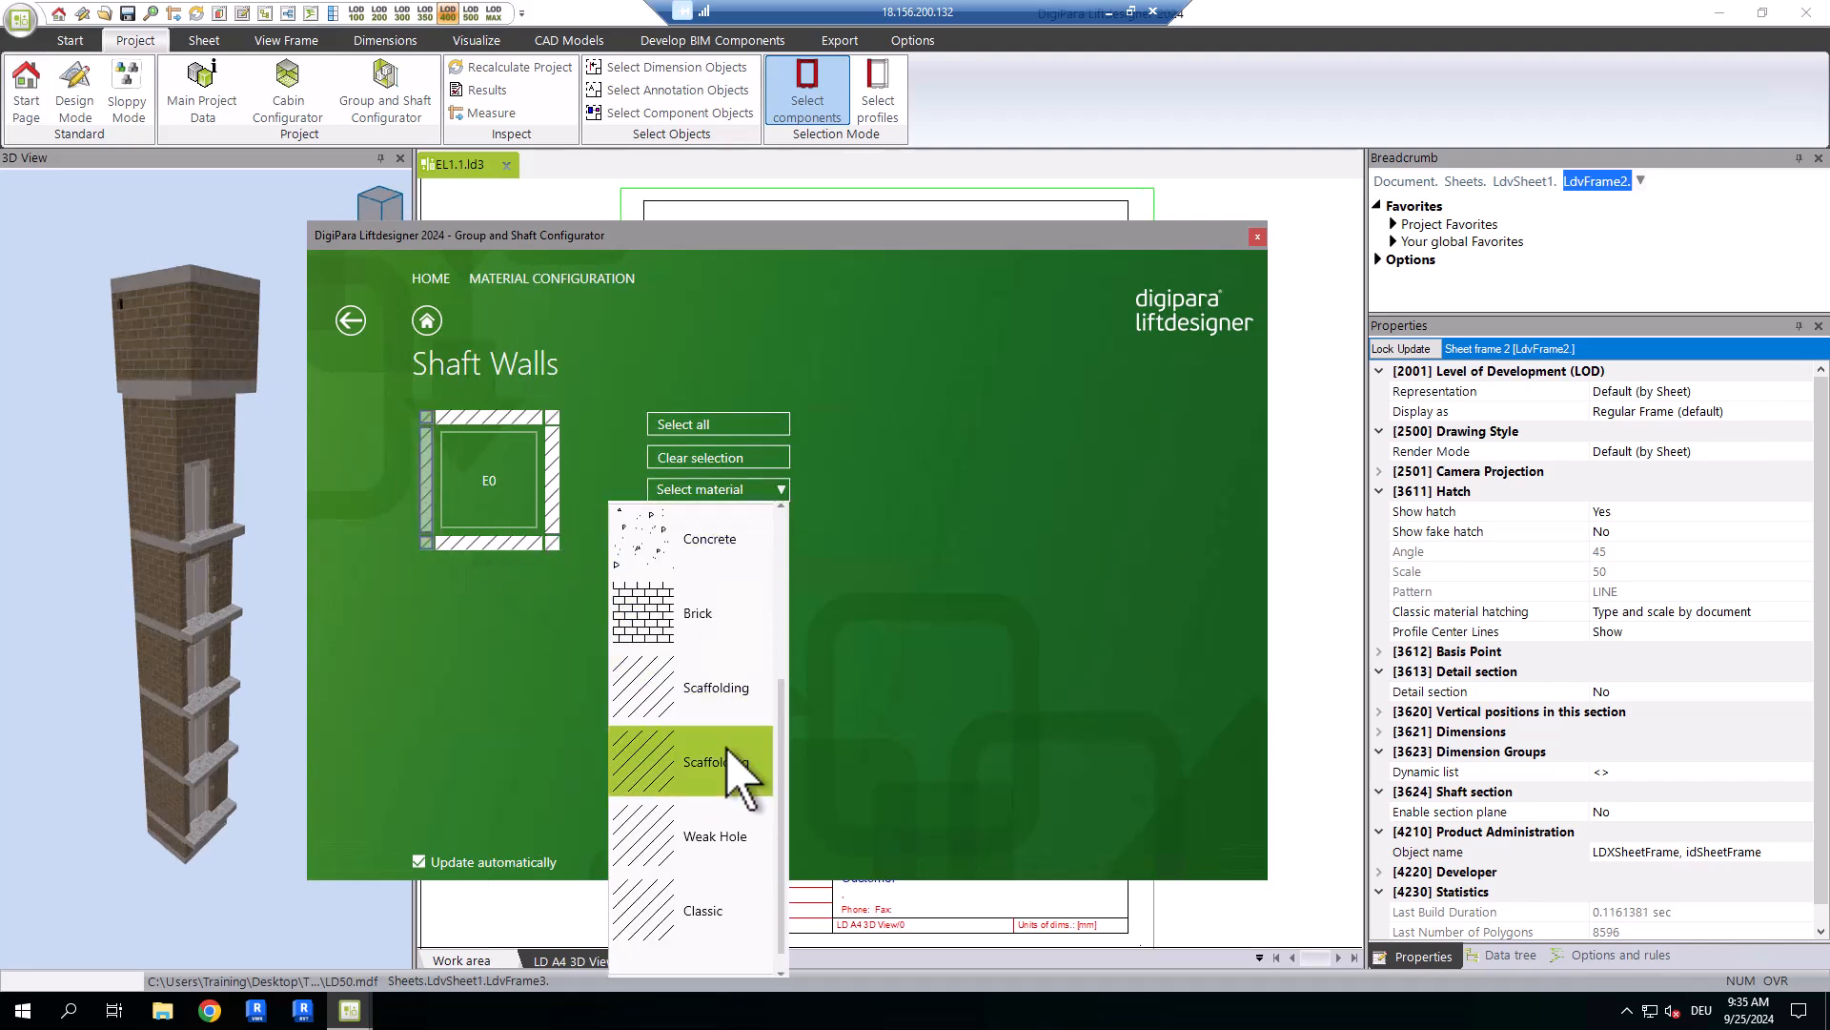
pyautogui.click(739, 649)
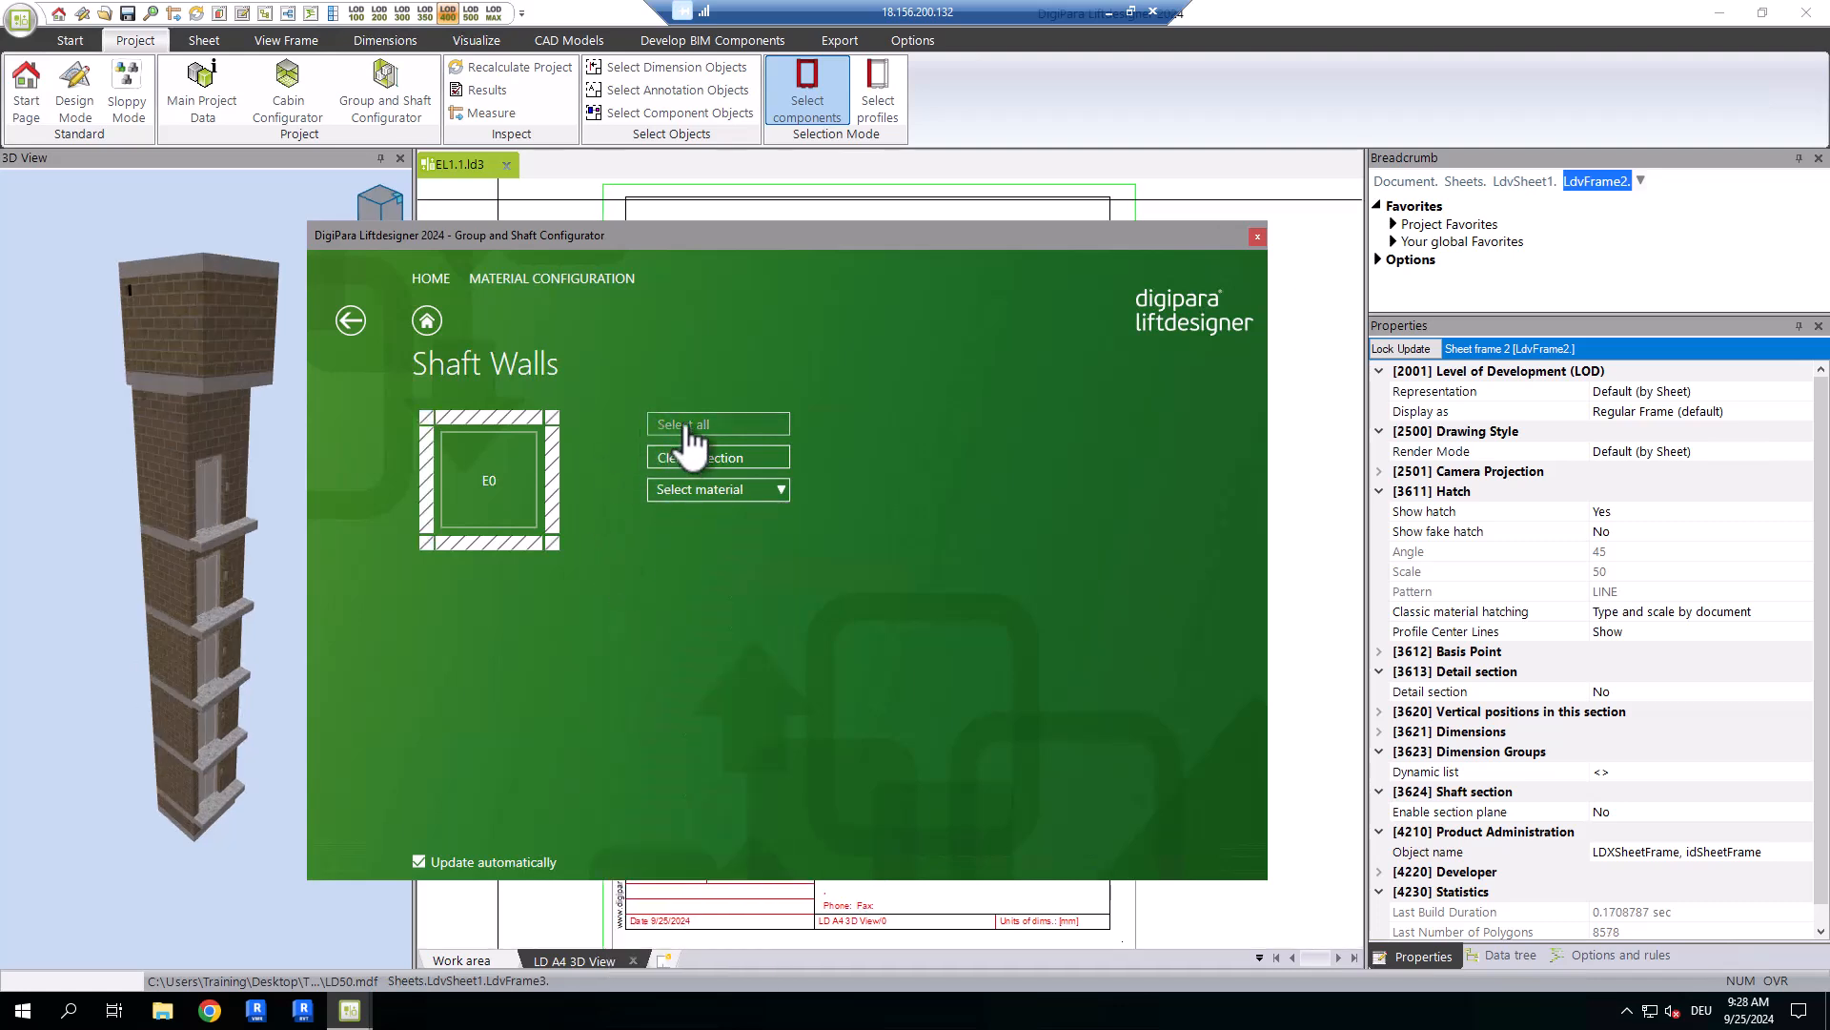
# Try selecting all shaft walls and then only the right wall, and clear the selection.
pyautogui.click(686, 426)
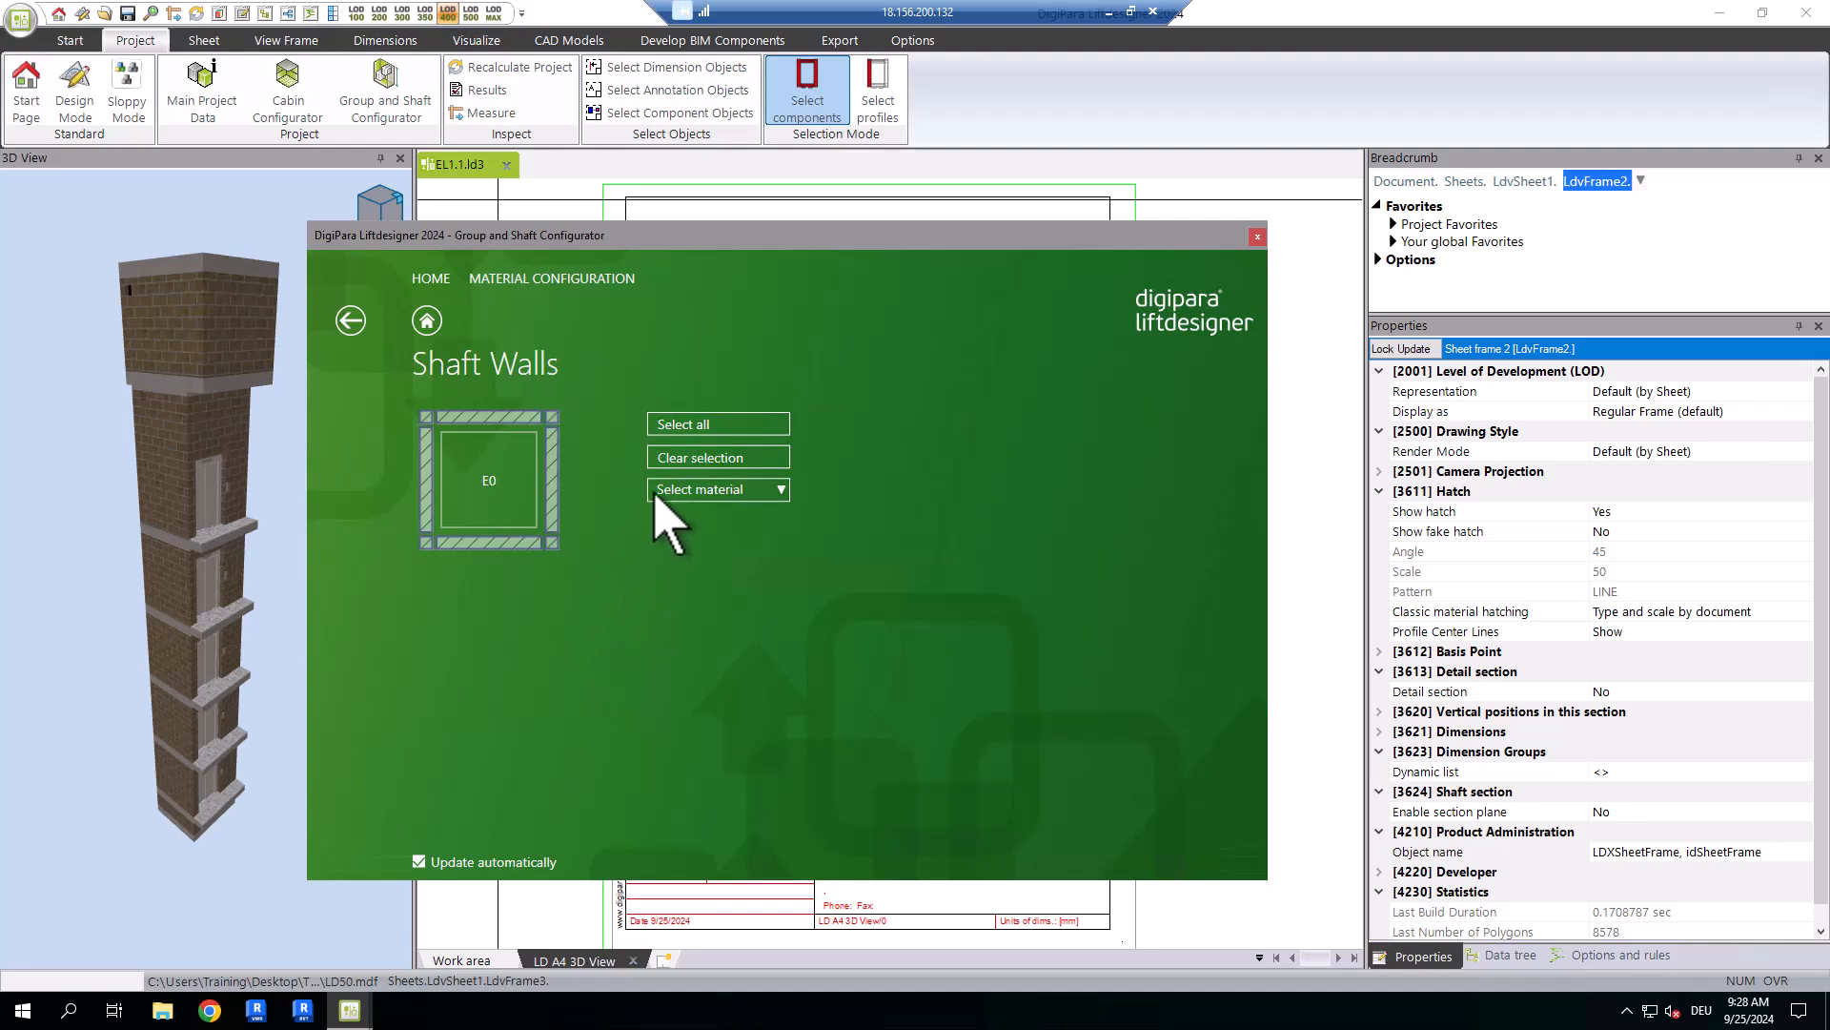
pyautogui.click(624, 533)
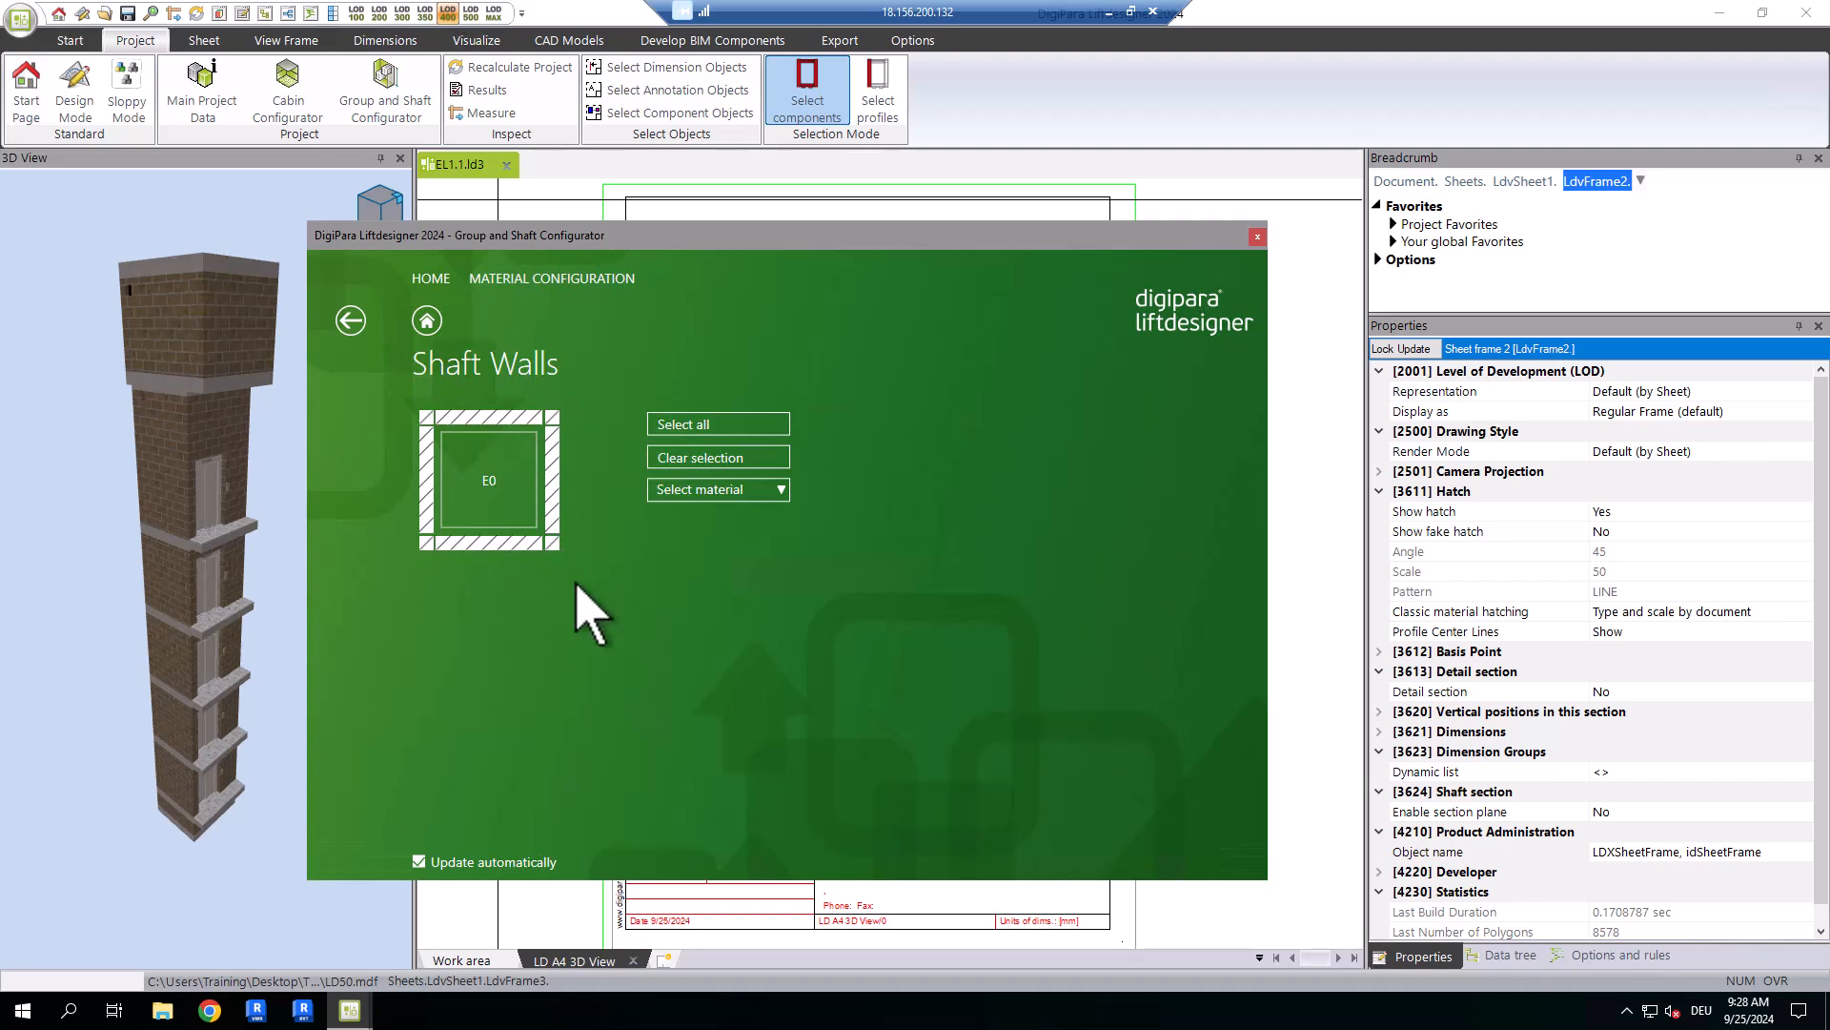
pyautogui.click(552, 481)
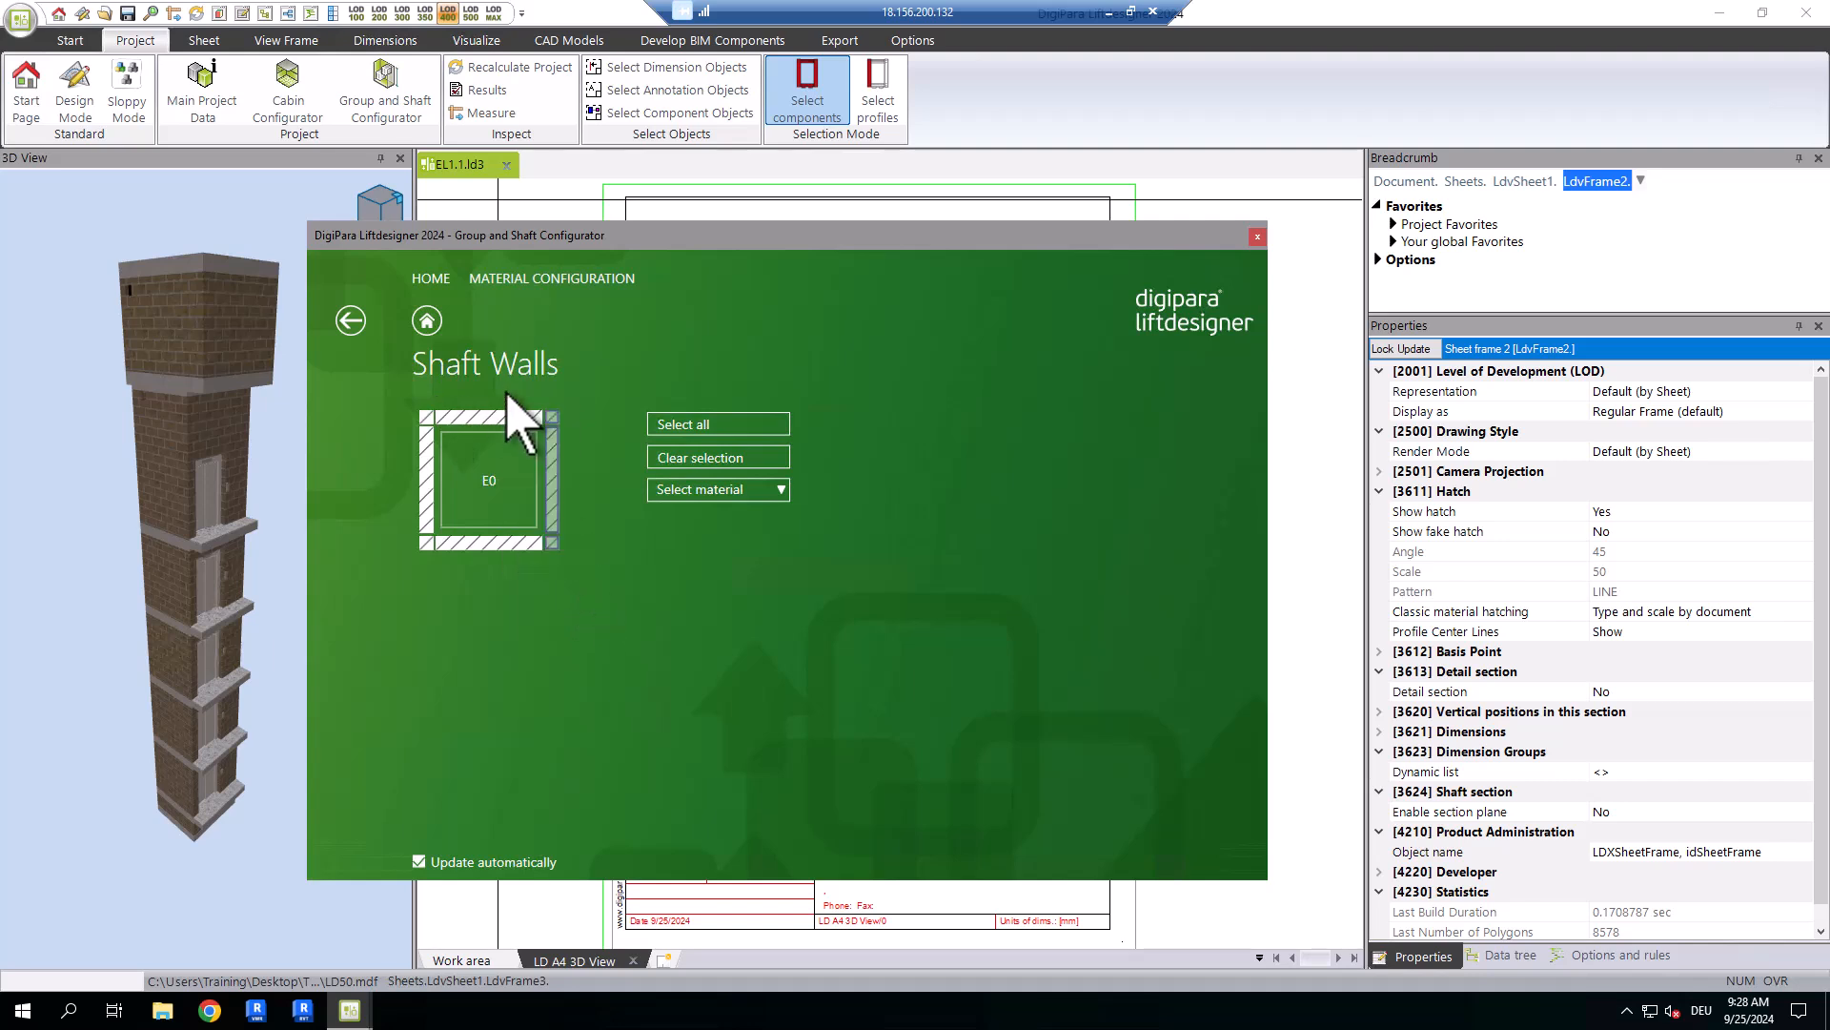
pyautogui.click(707, 459)
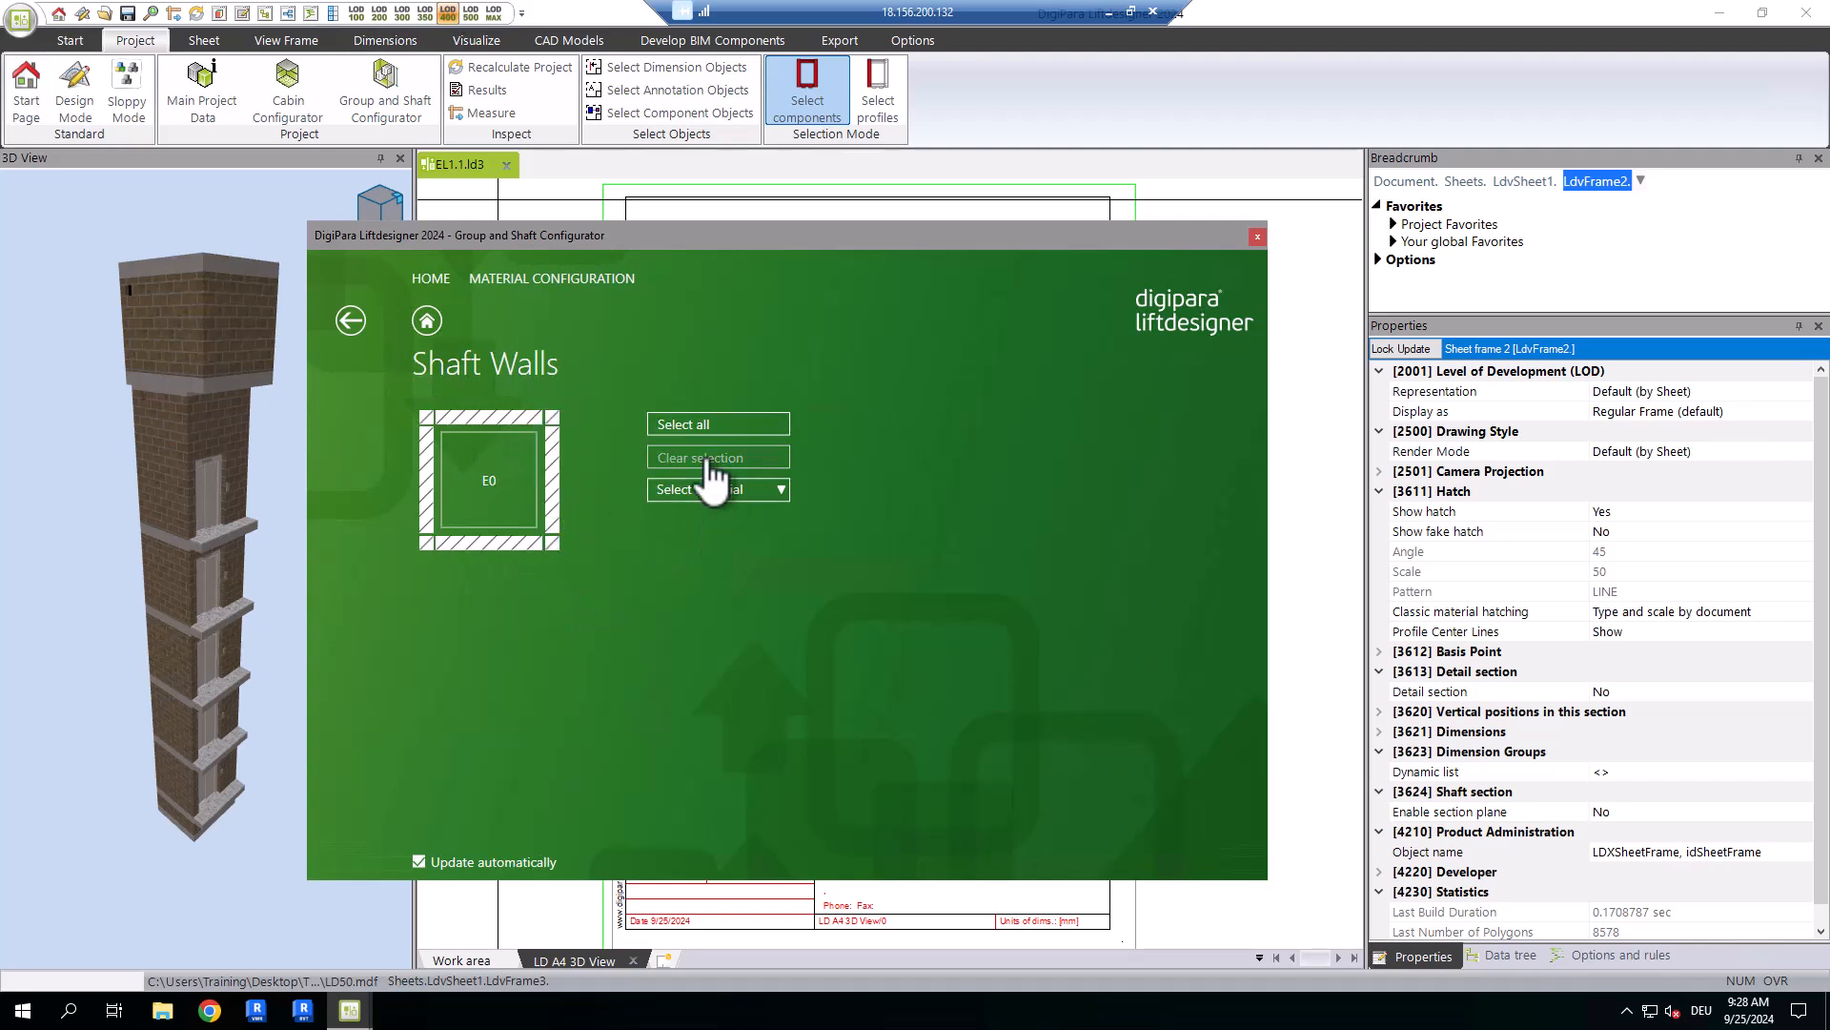
# Assign the Concrete material to the rear shaft wall of E0 and inspect it in the 3D view.
pyautogui.click(448, 417)
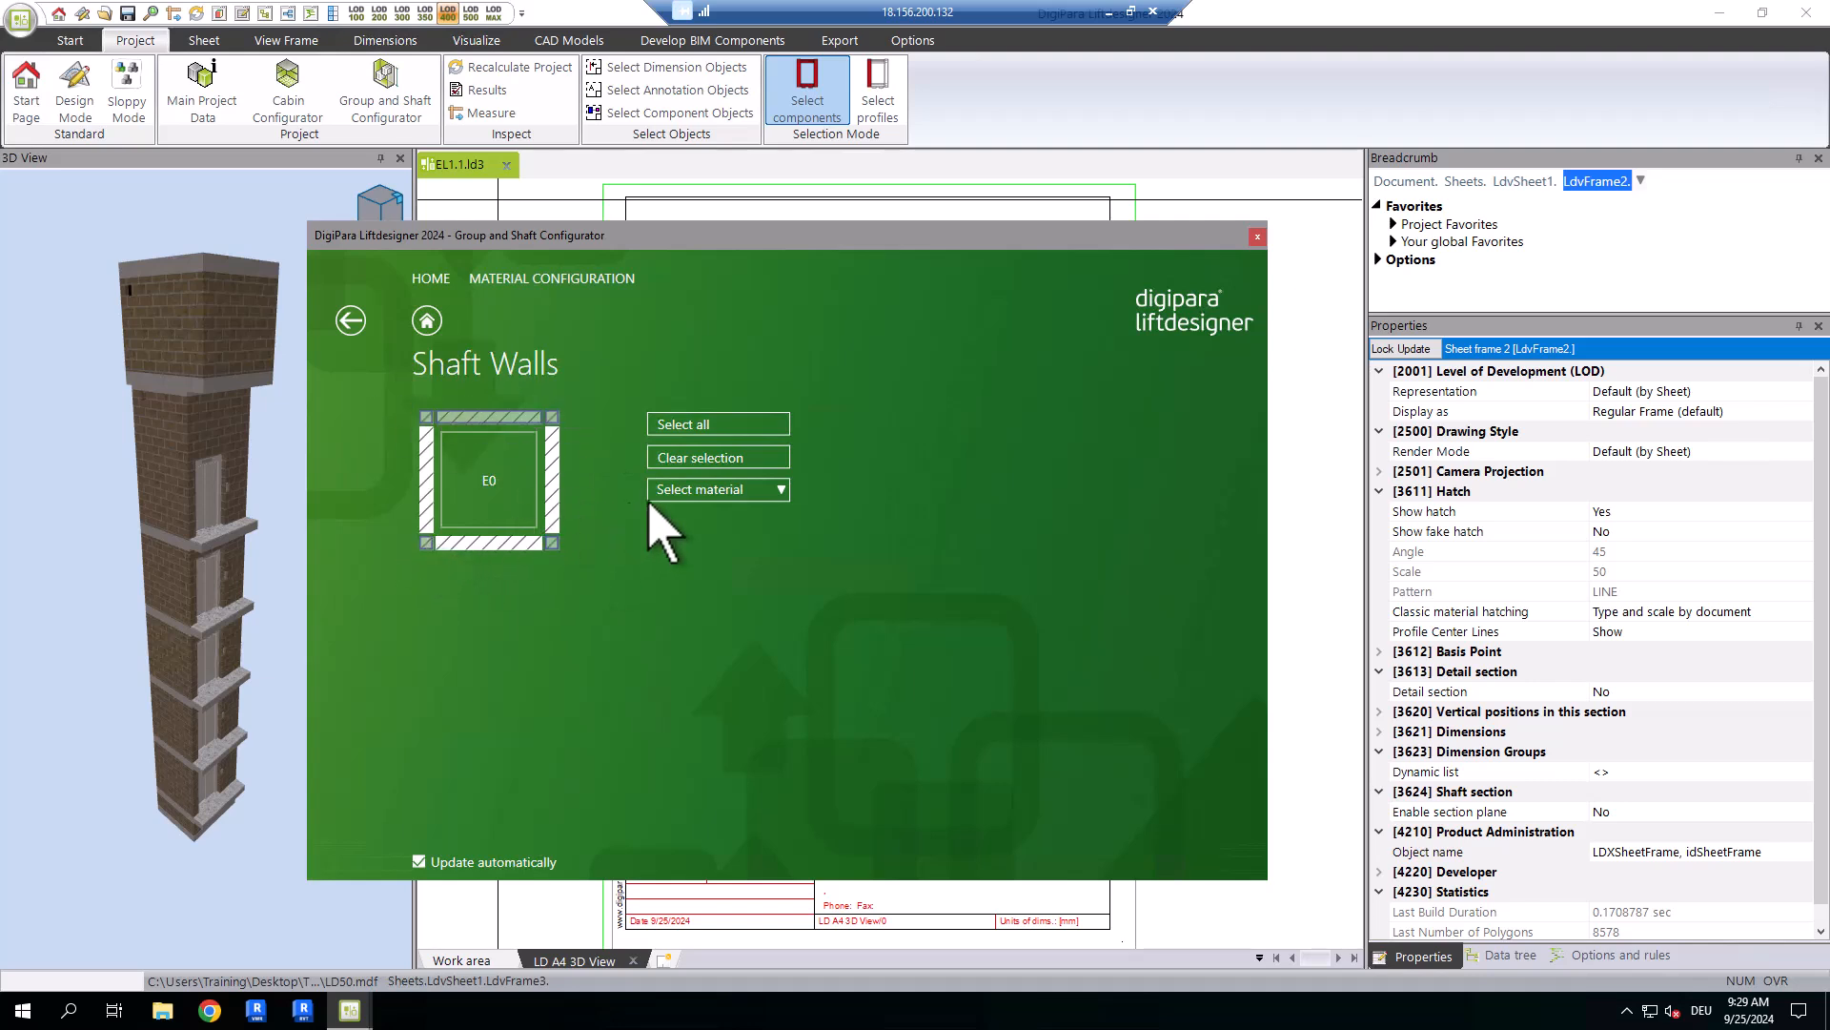
pyautogui.click(717, 488)
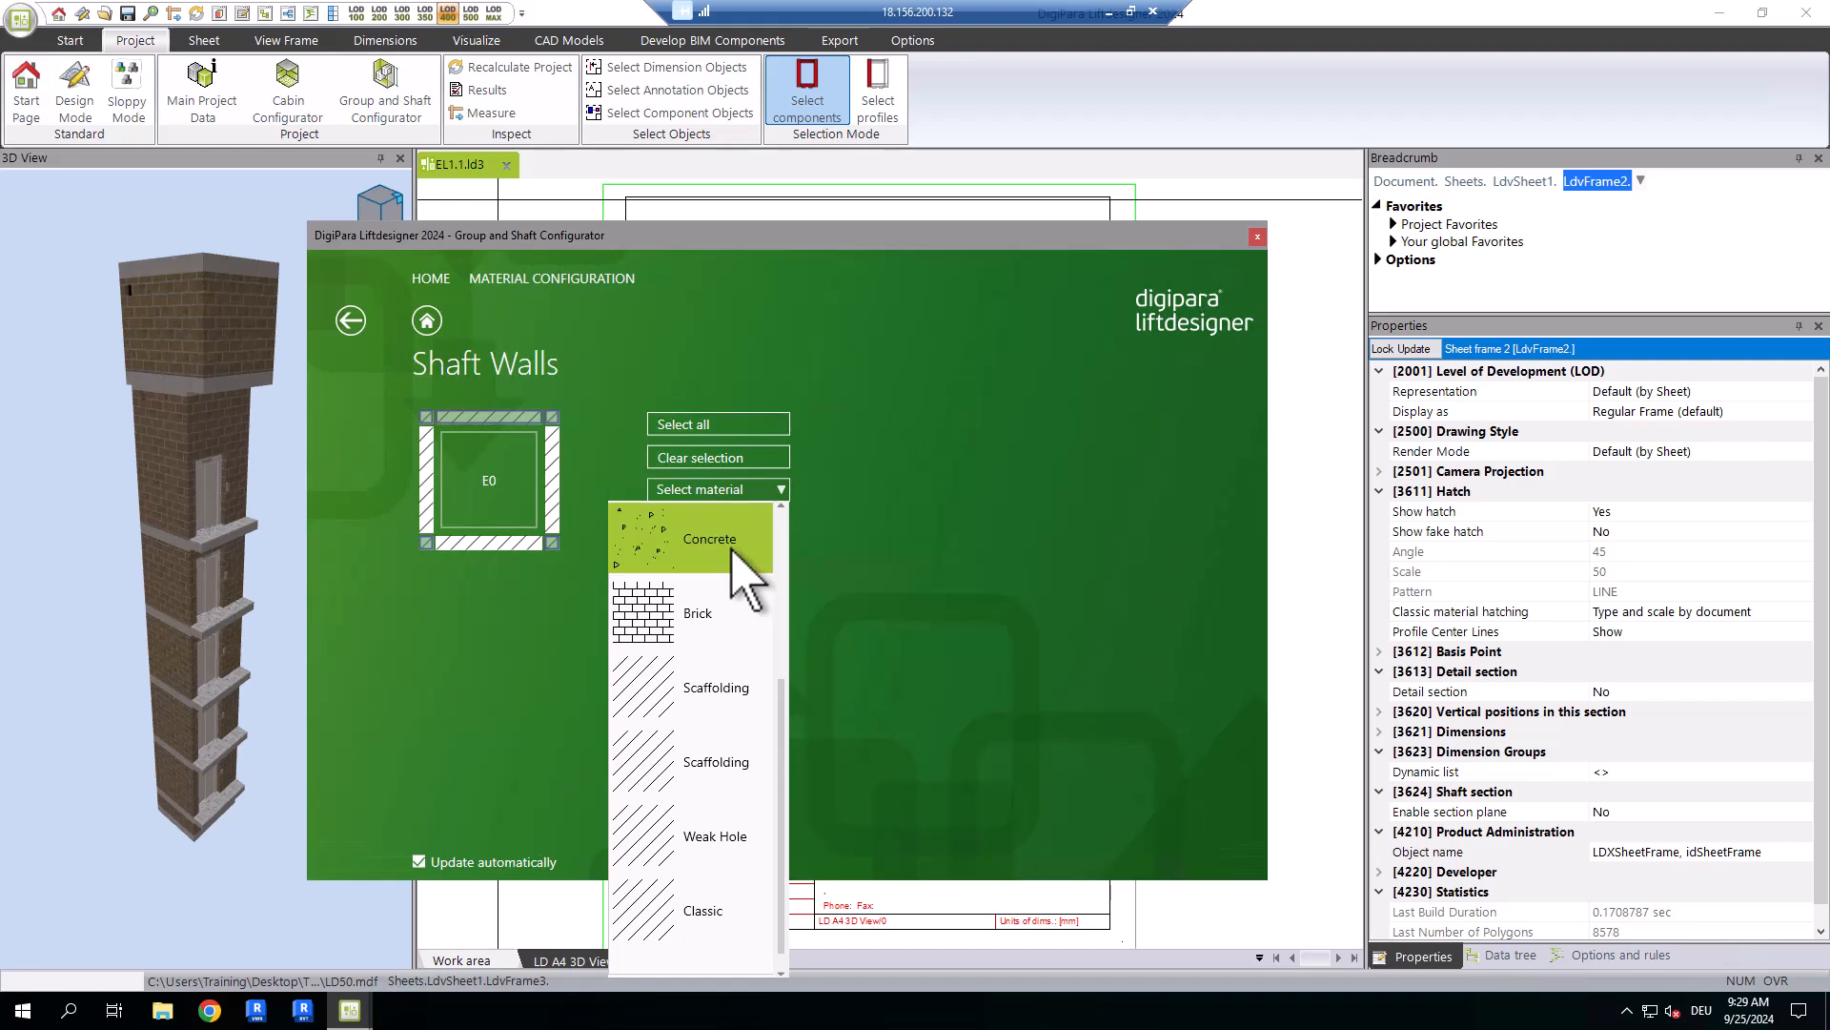
pyautogui.click(732, 551)
pyautogui.scroll(2, 172, 493)
pyautogui.moveTo(171, 494); pyautogui.dragTo(131, 552, button='middle')
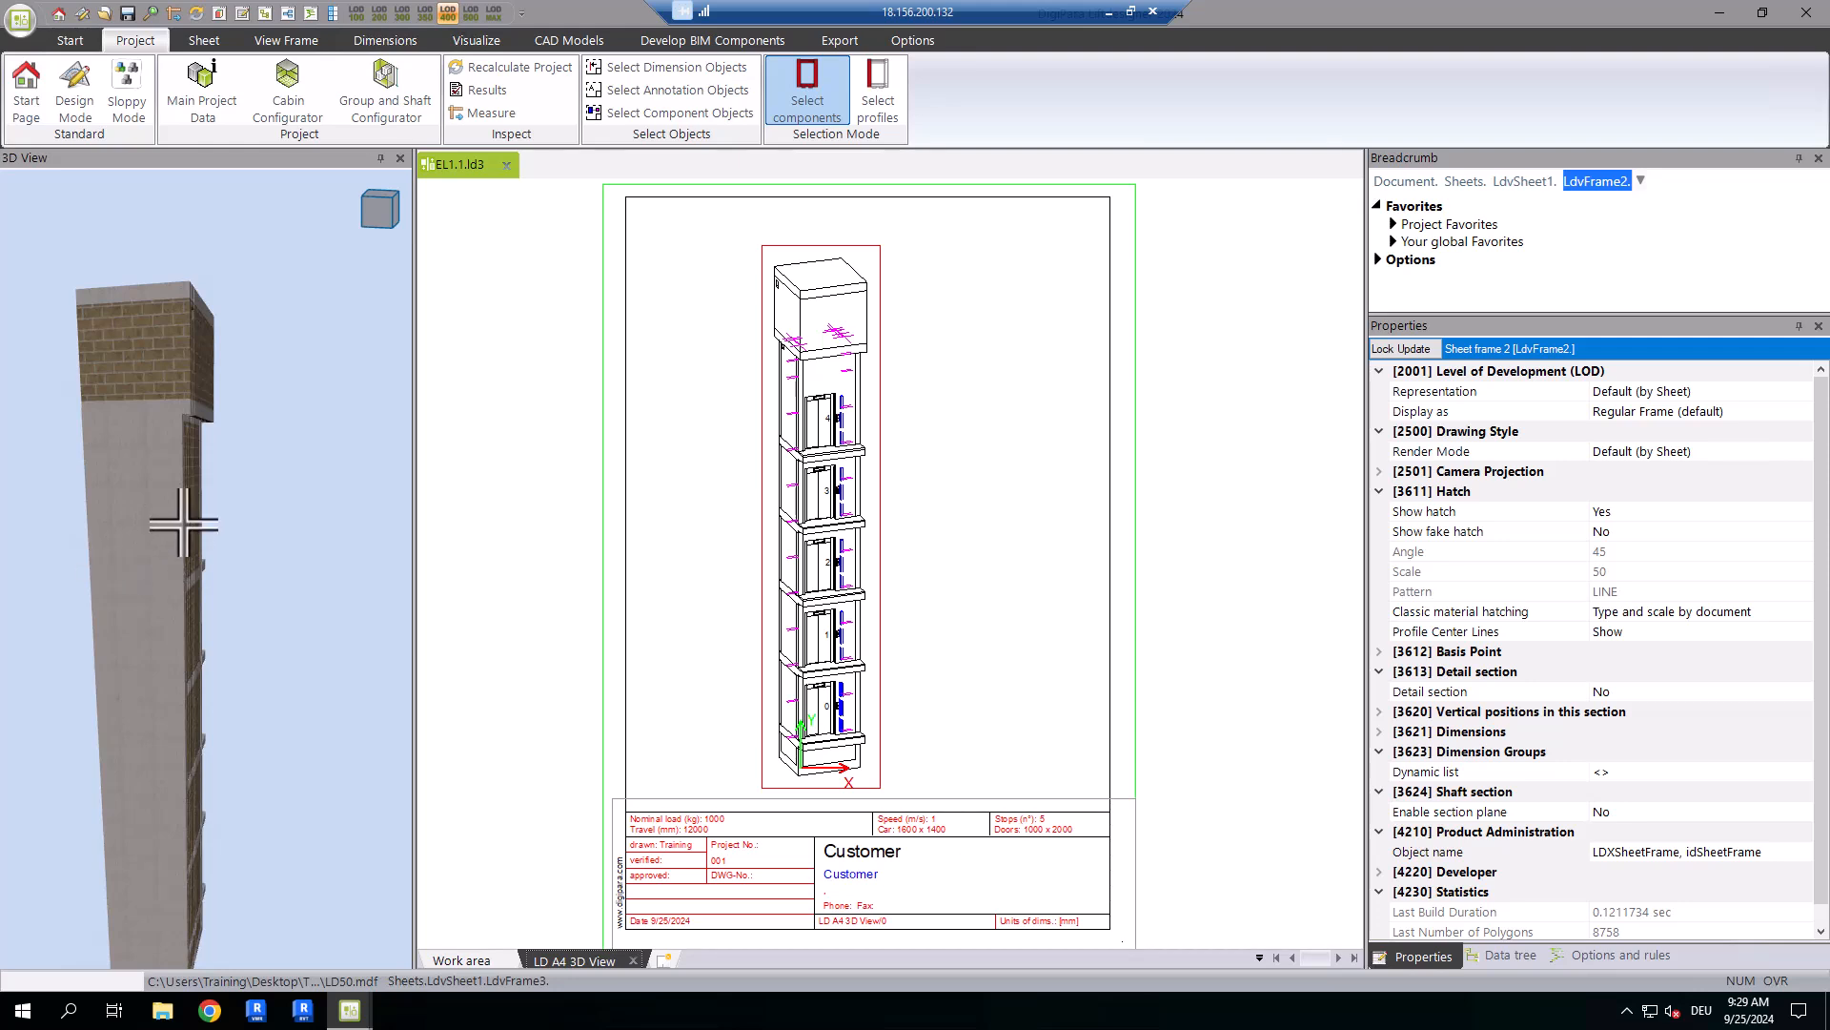
# Open the machine room wall settings in the material configuration, select all walls and assign the Brick material.
pyautogui.click(385, 91)
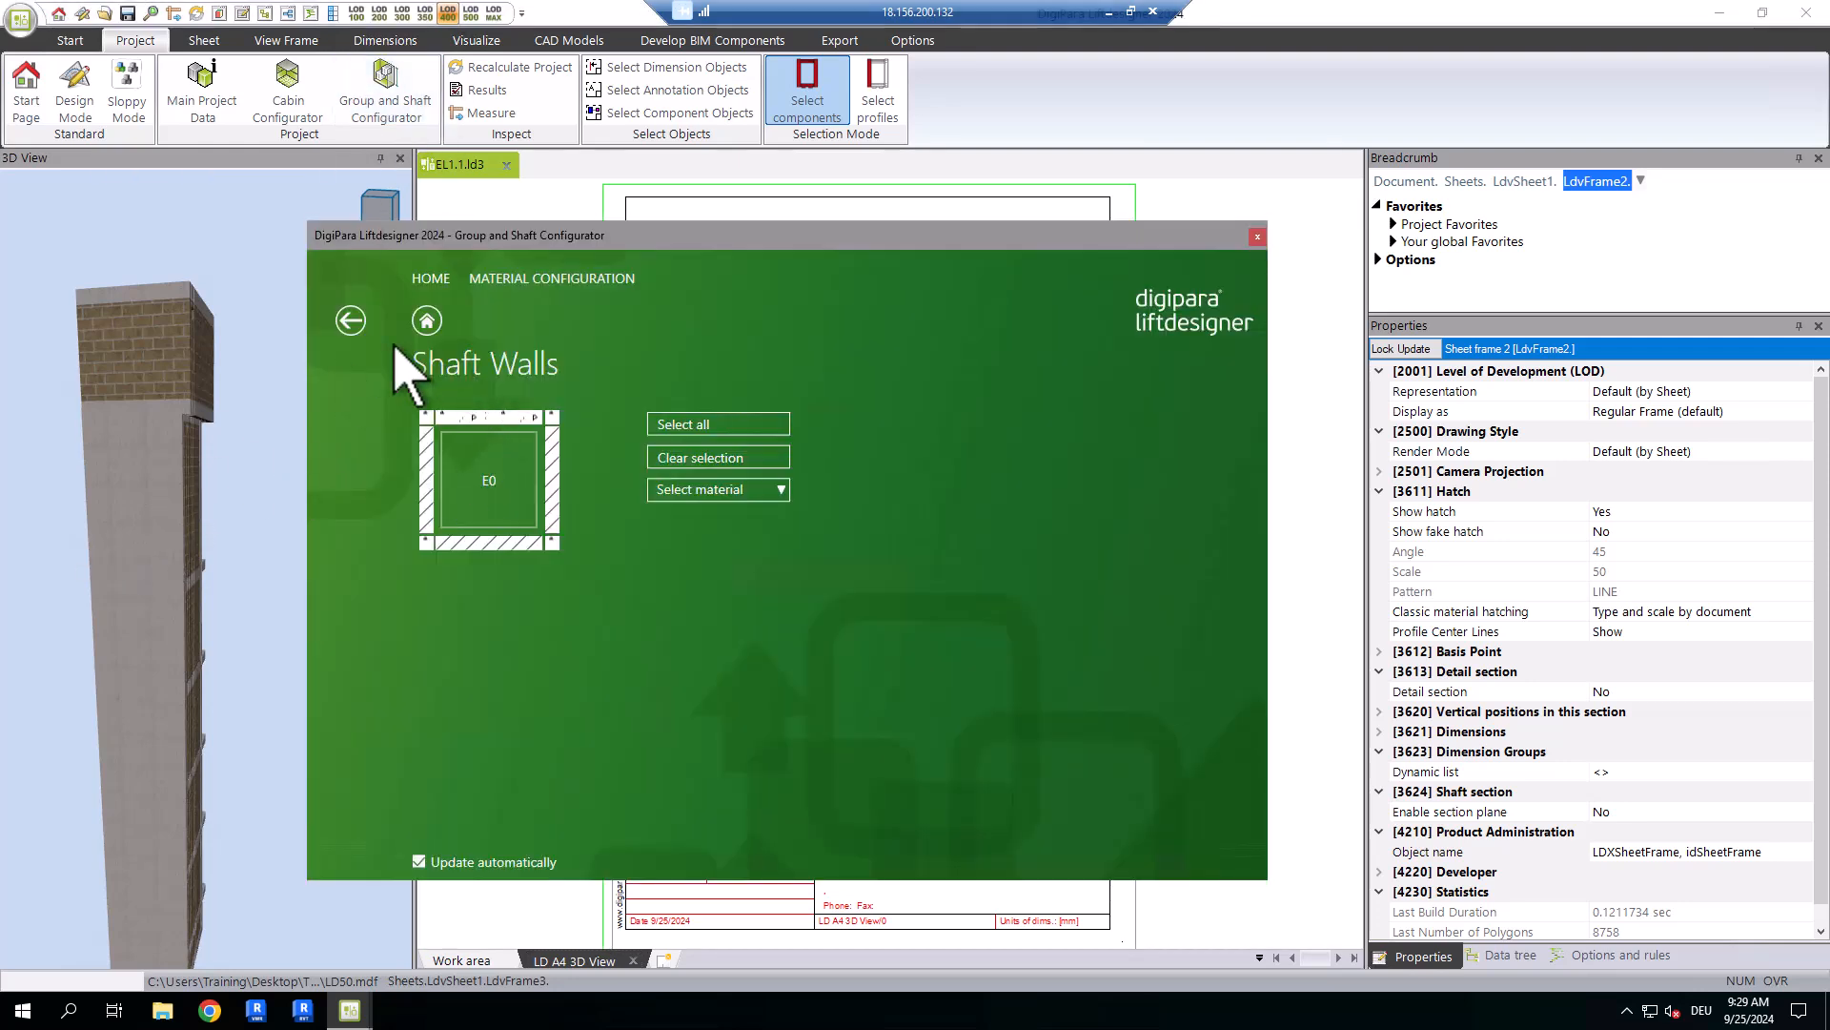
pyautogui.click(352, 324)
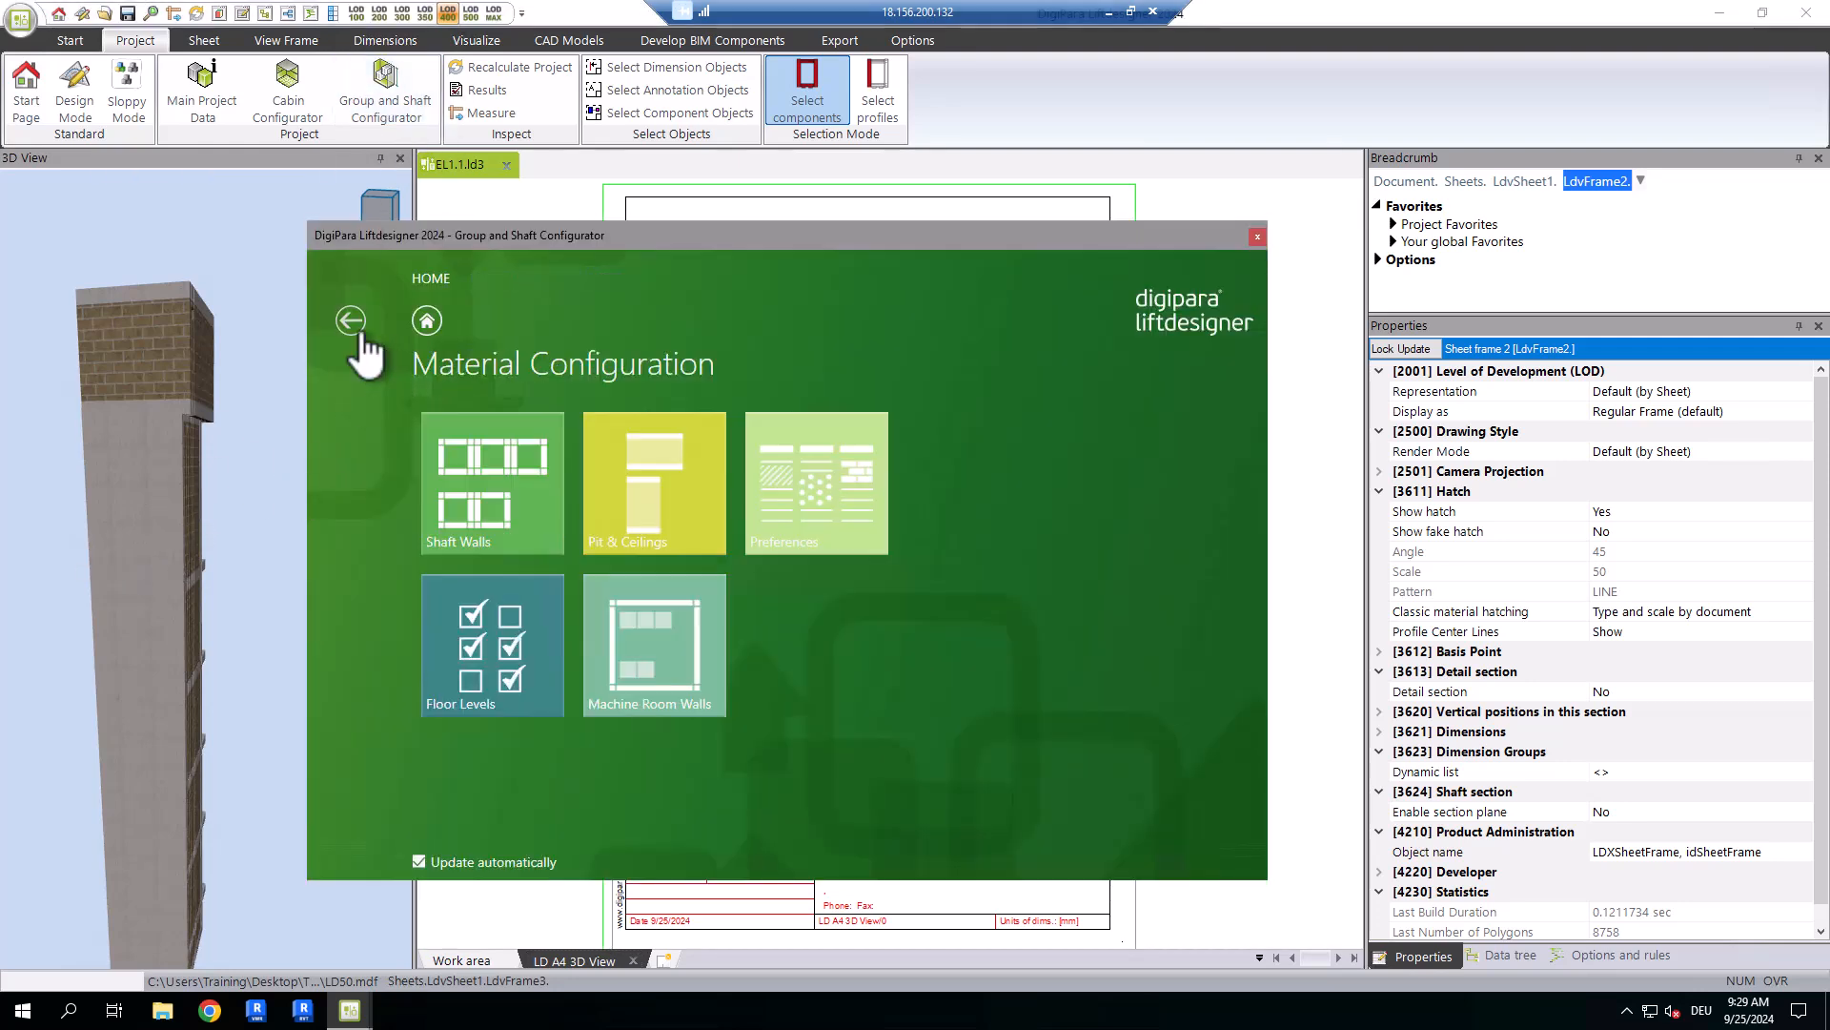
pyautogui.click(686, 671)
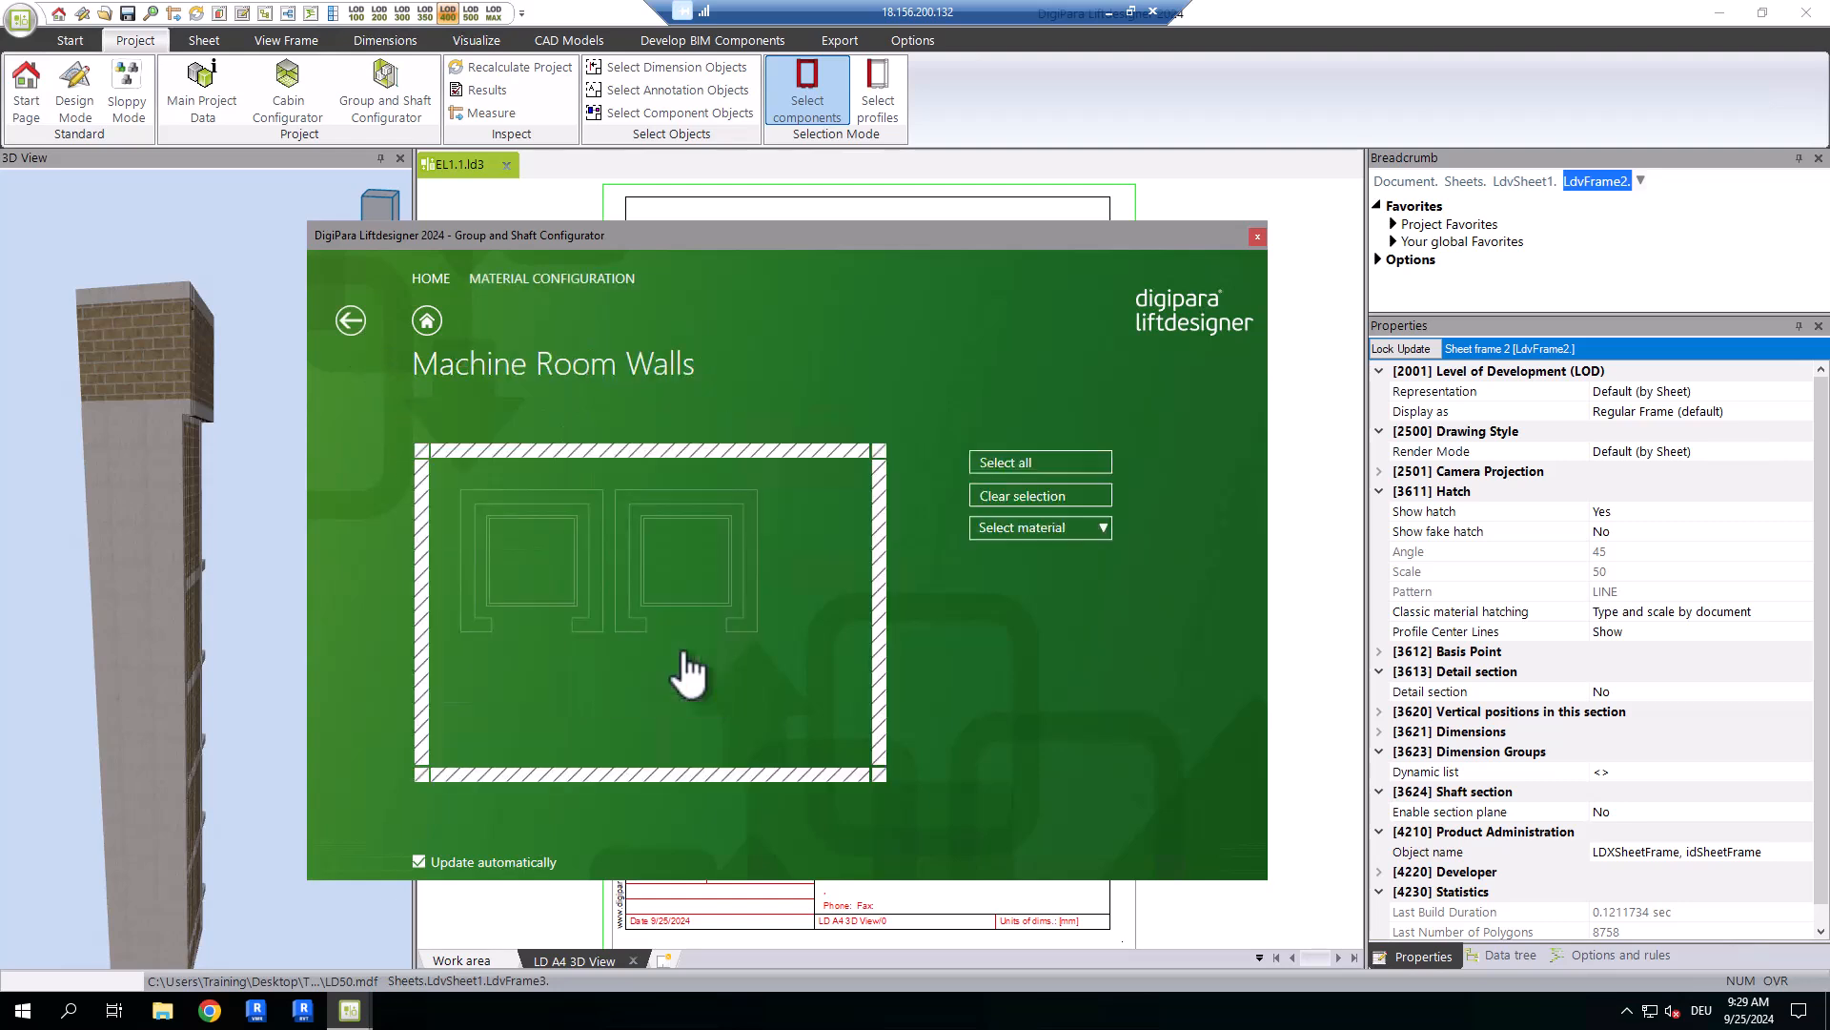
pyautogui.click(1037, 529)
pyautogui.scroll(-2, 1023, 953)
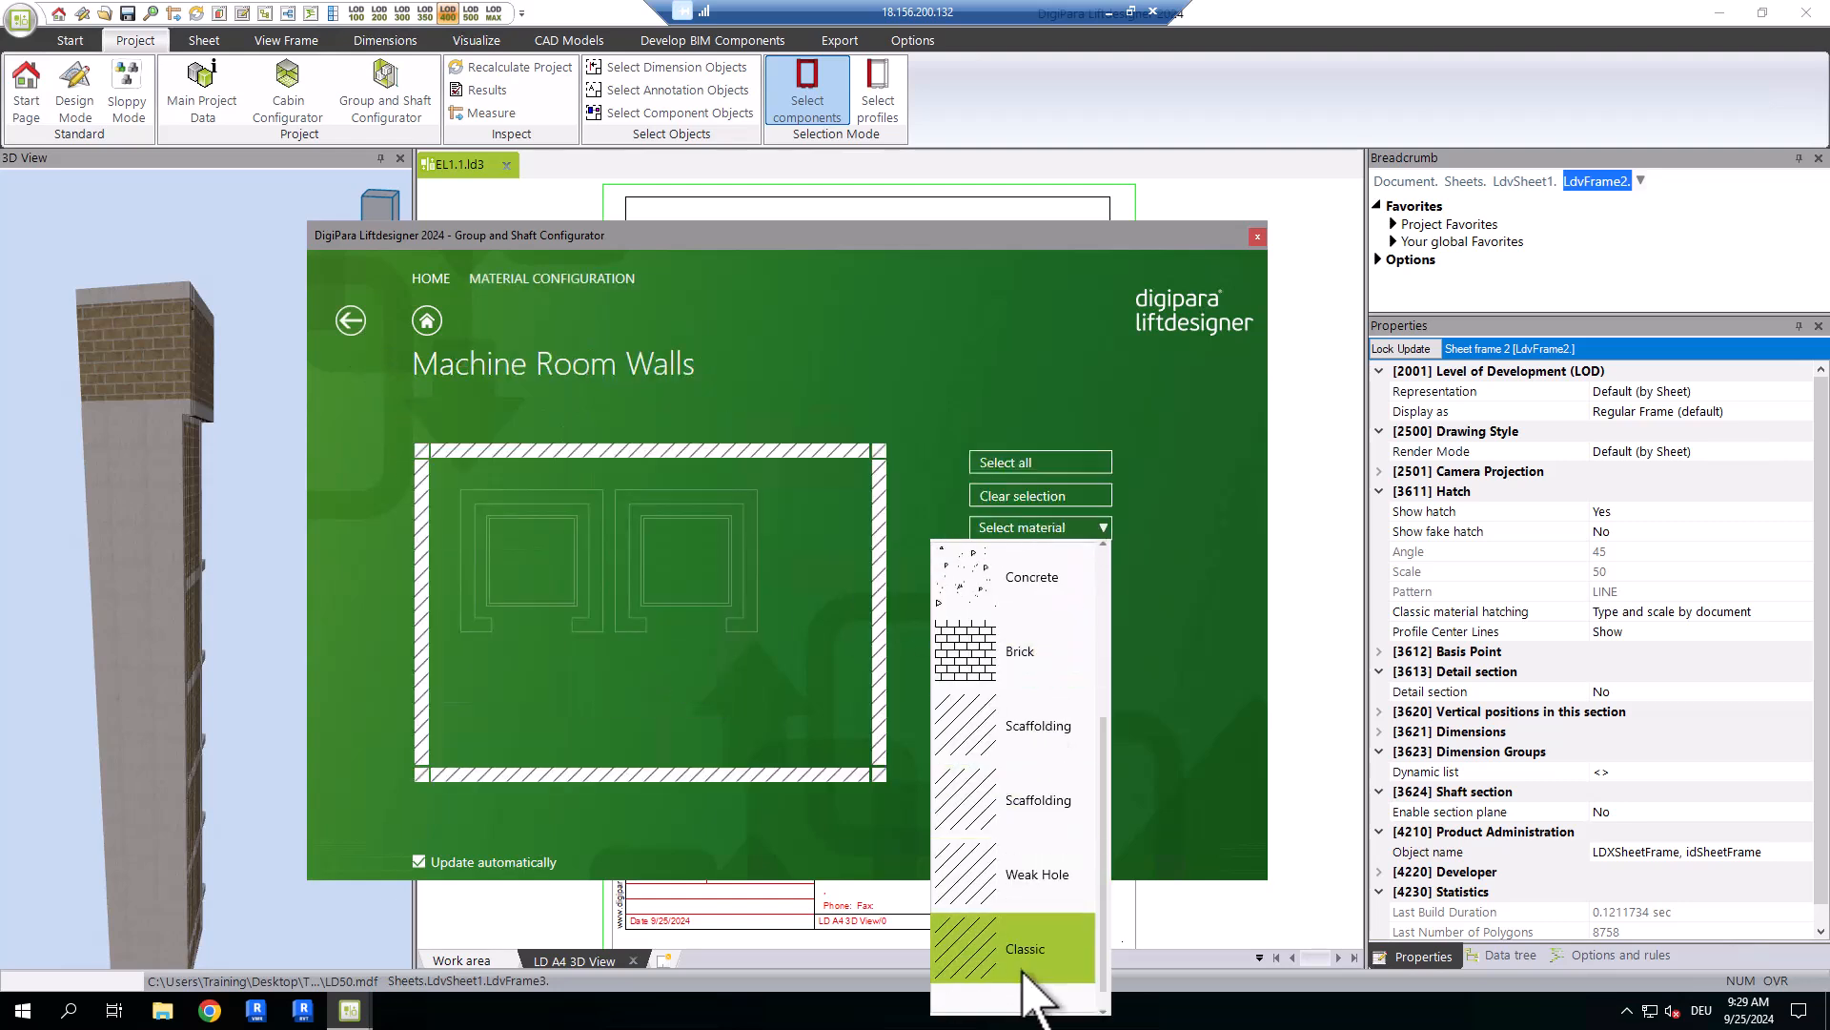
pyautogui.click(1037, 727)
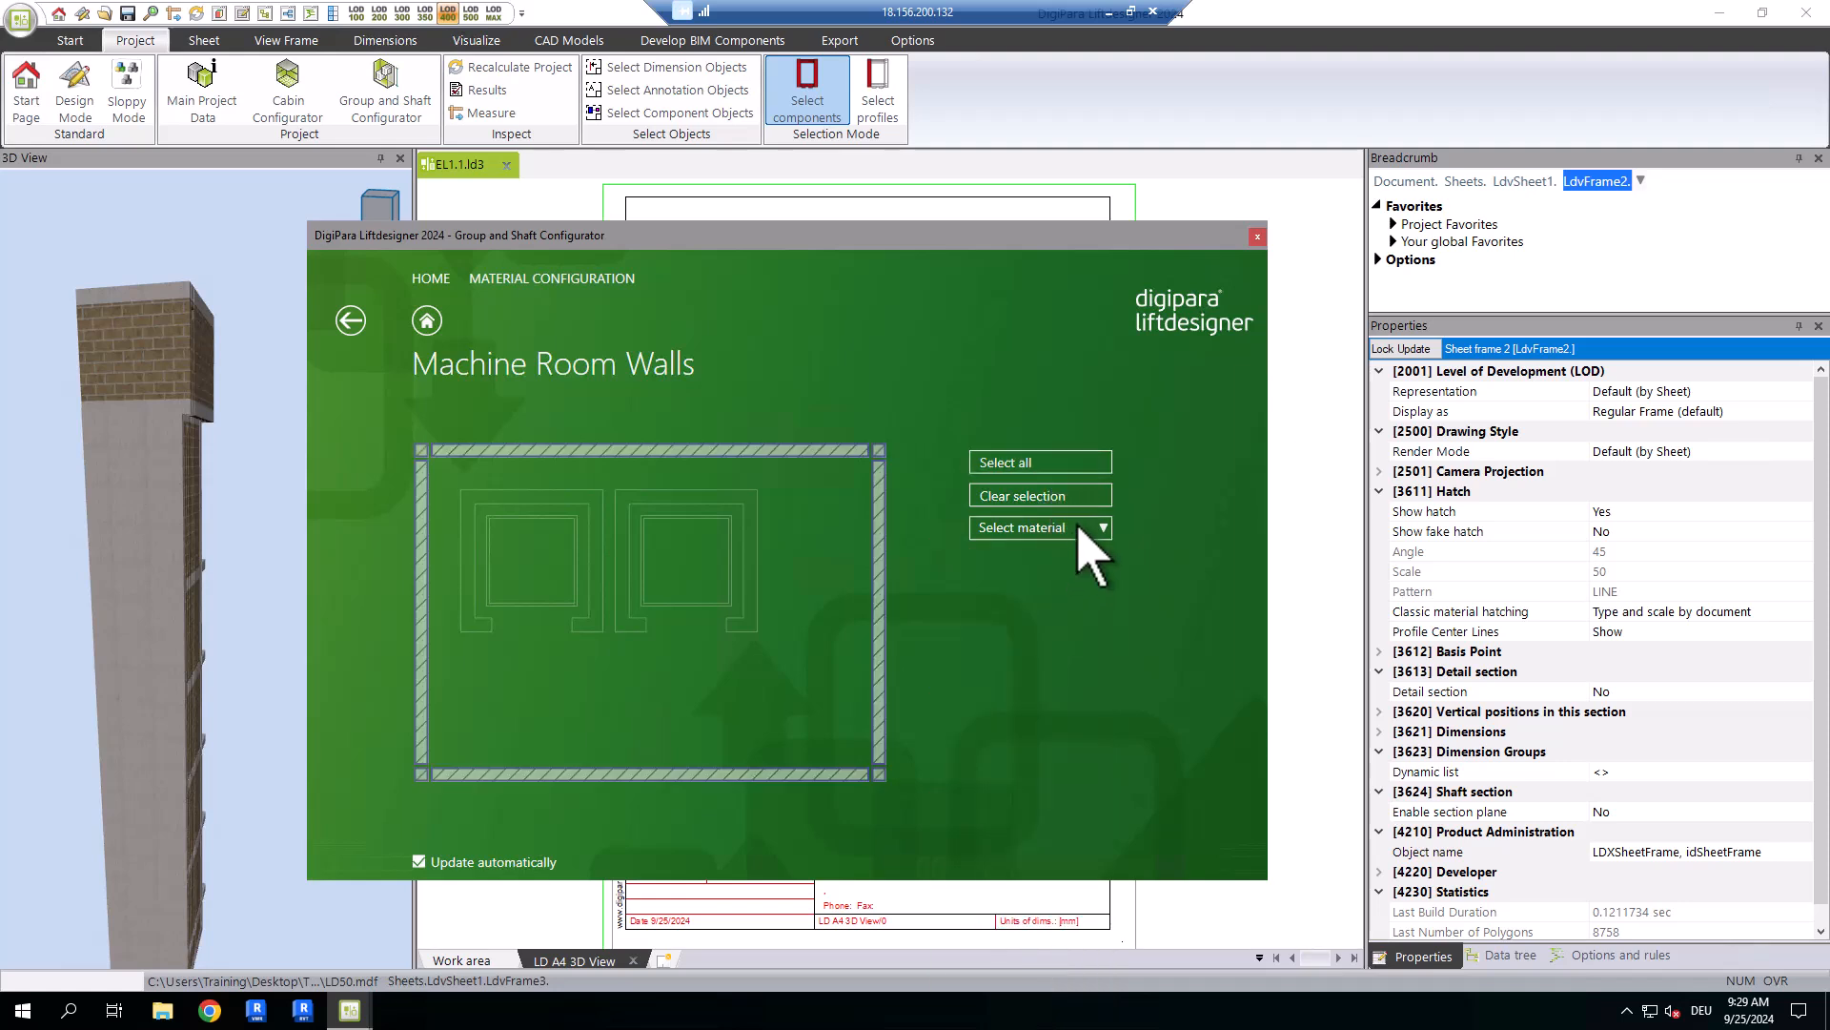
pyautogui.click(1086, 529)
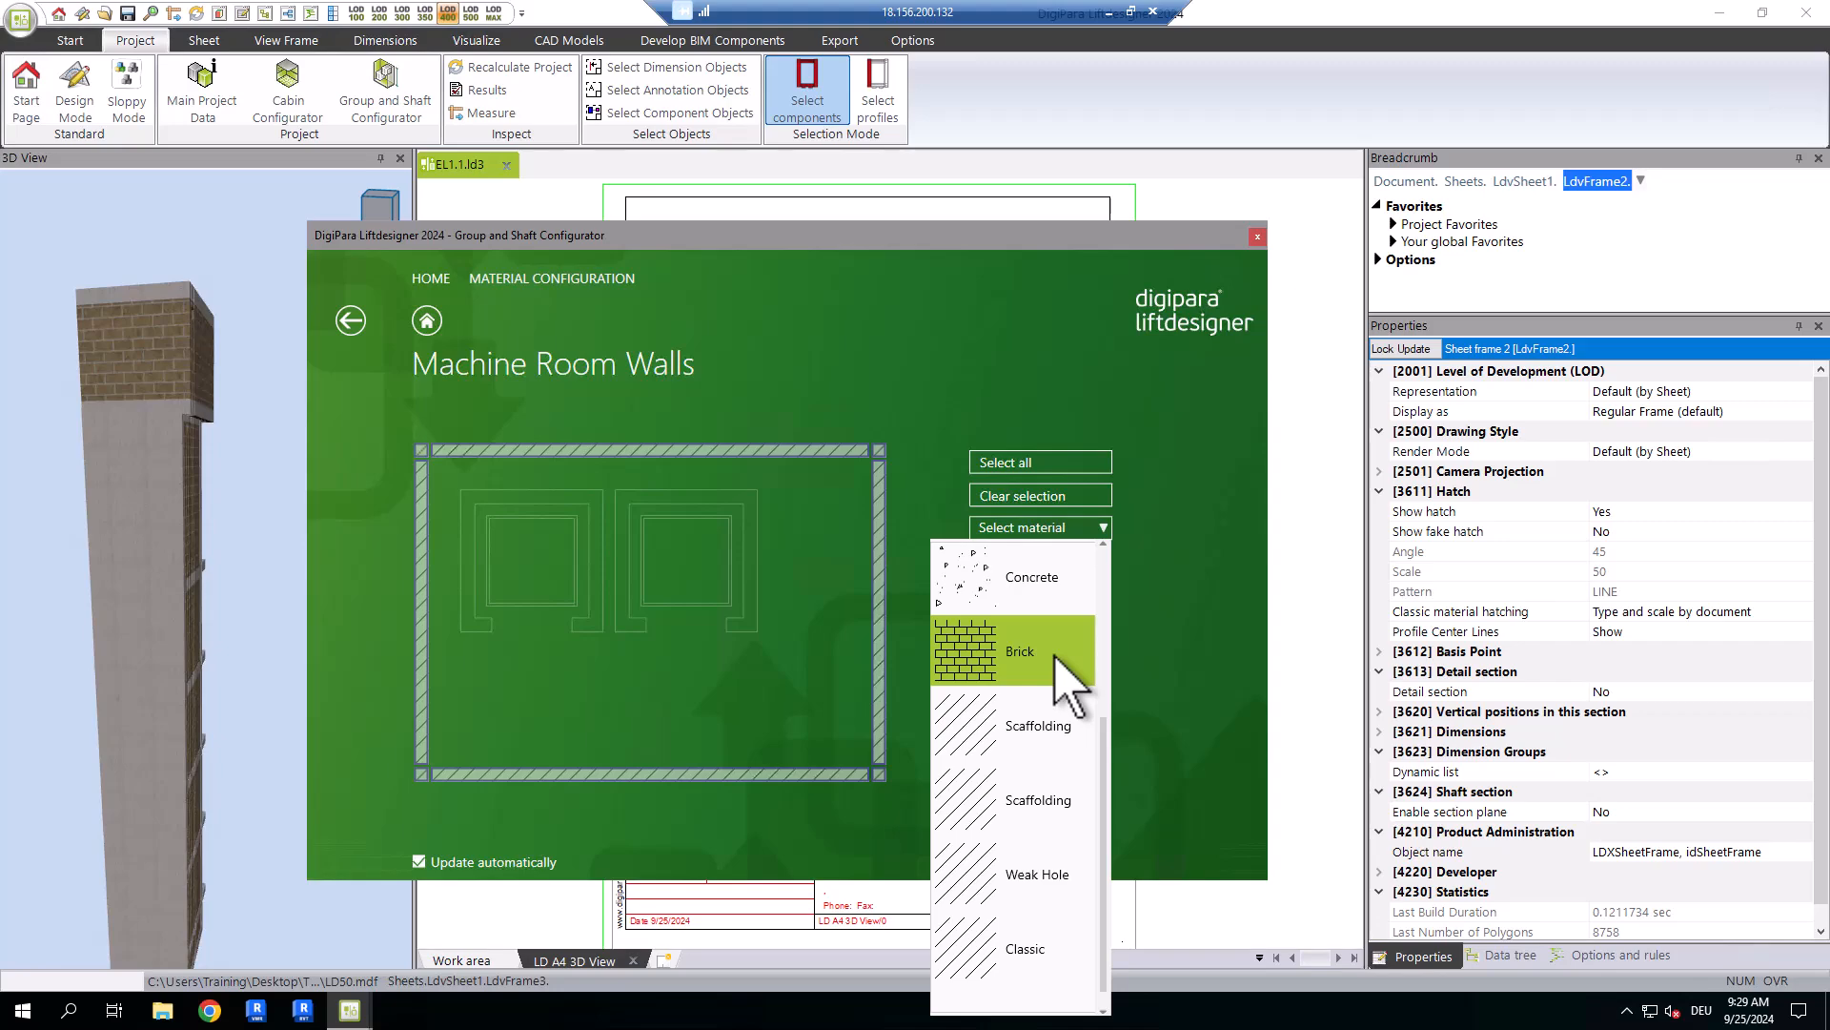
pyautogui.click(1072, 684)
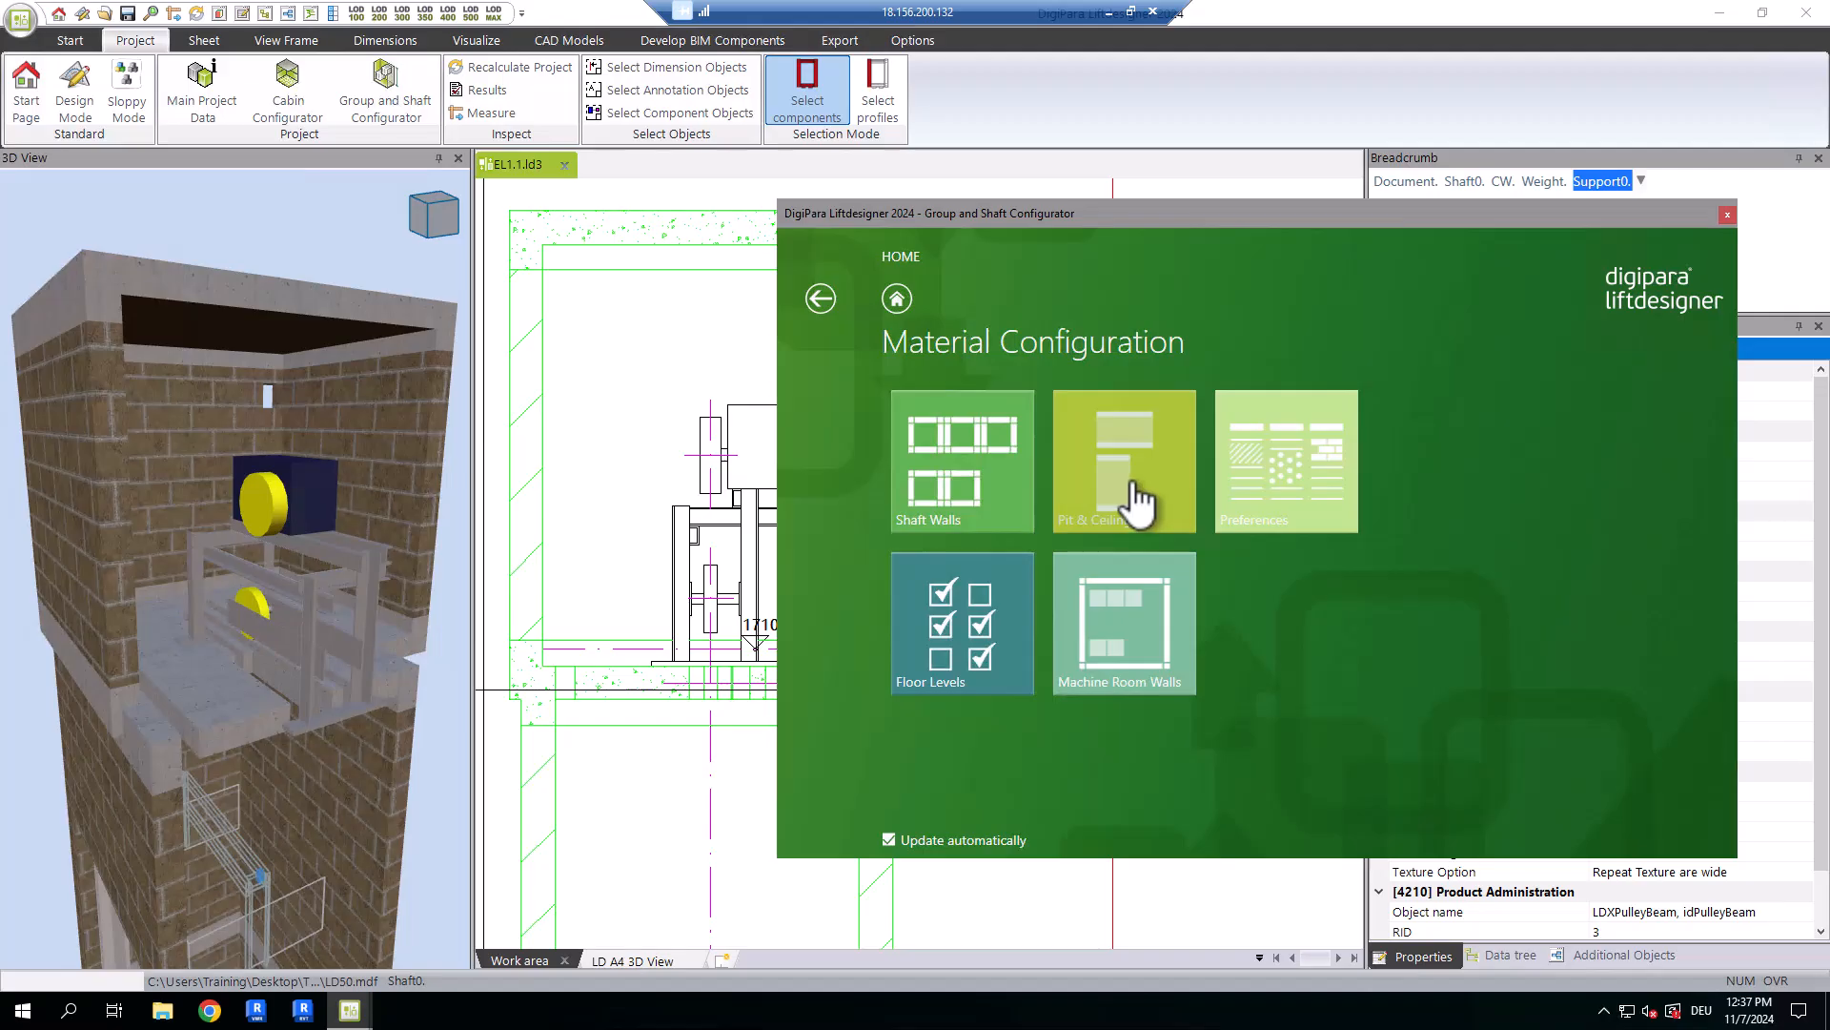
# Open the pit and ceiling material settings and look through the materials offered for the machine room ceiling.
pyautogui.click(1139, 503)
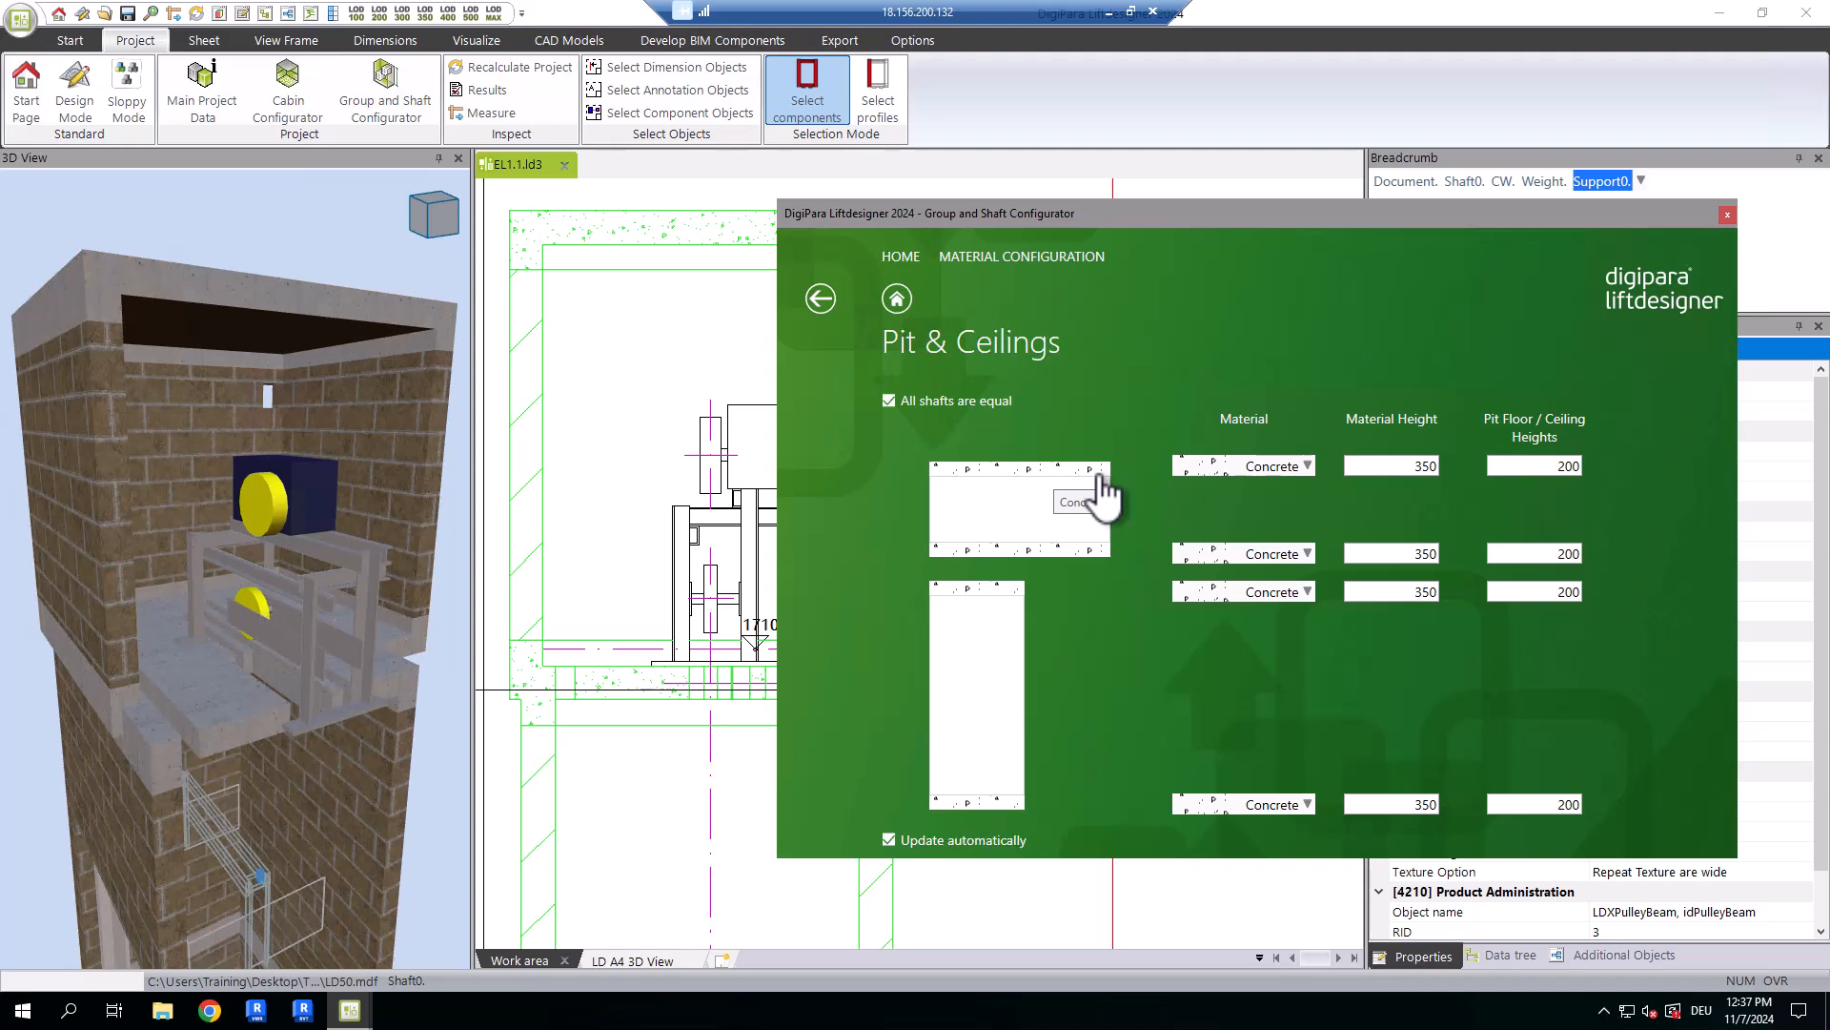
pyautogui.click(1287, 466)
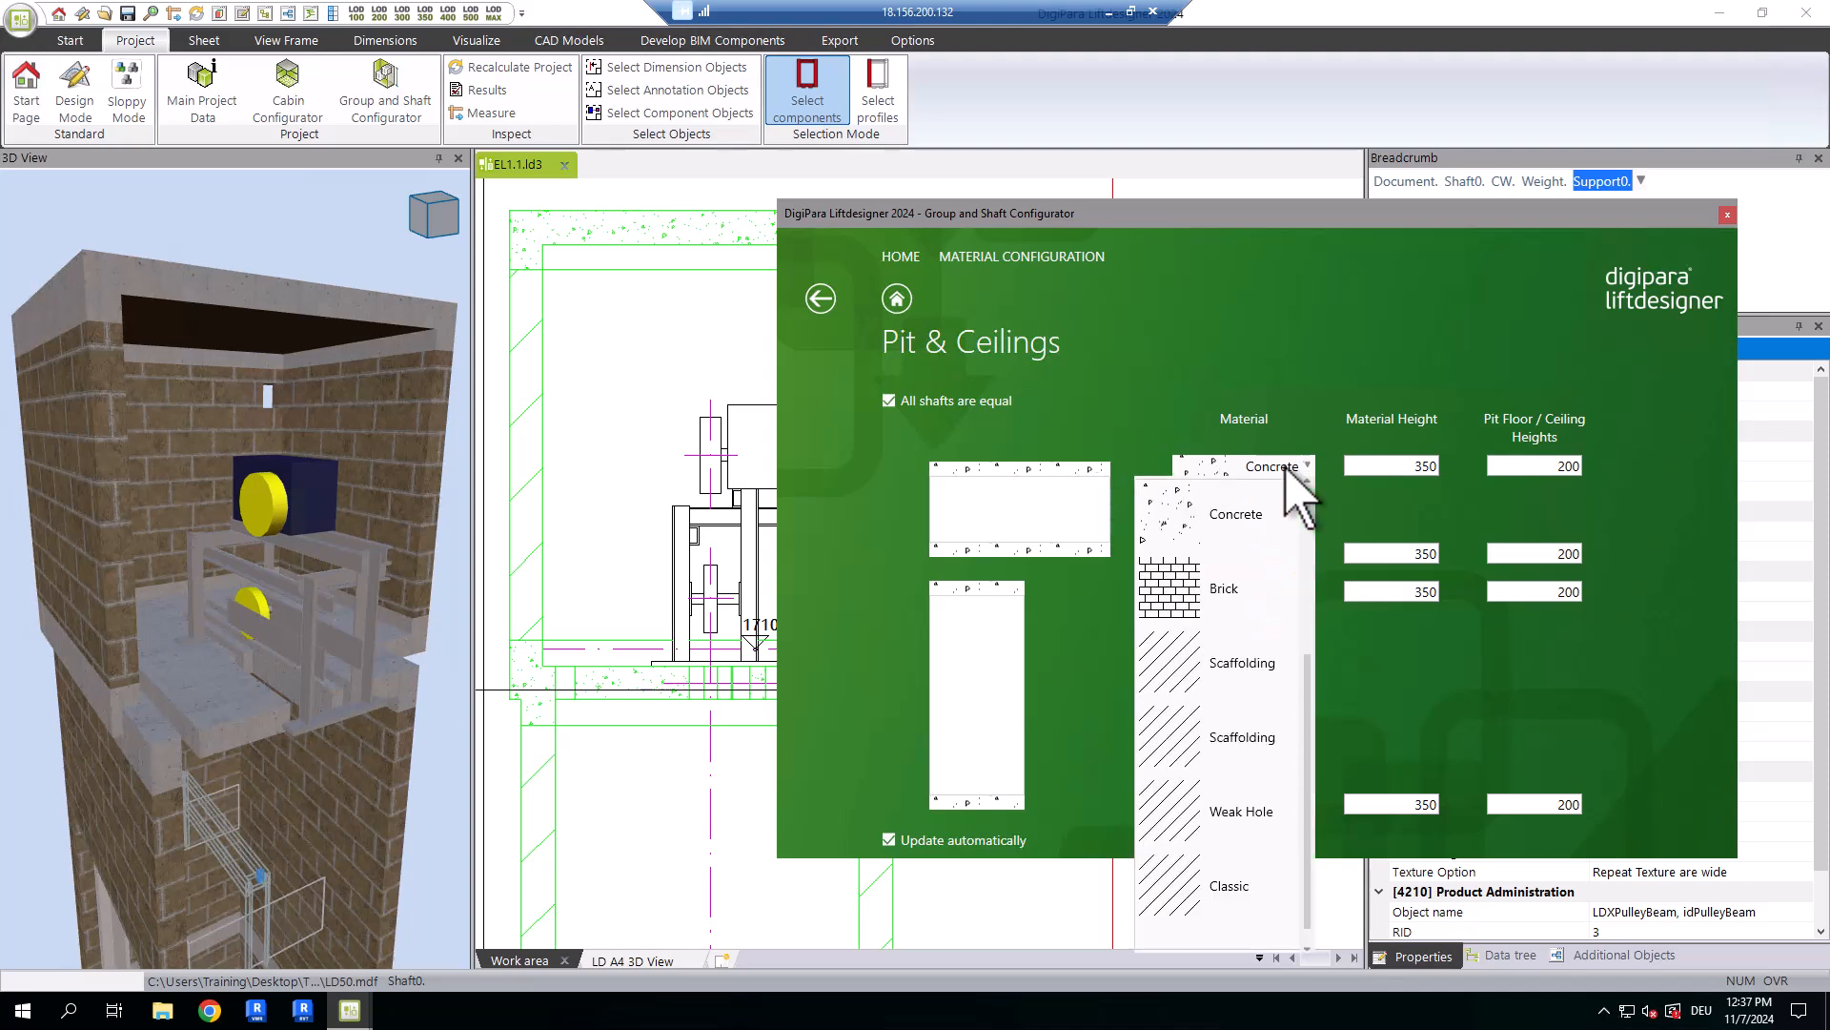
pyautogui.click(1185, 453)
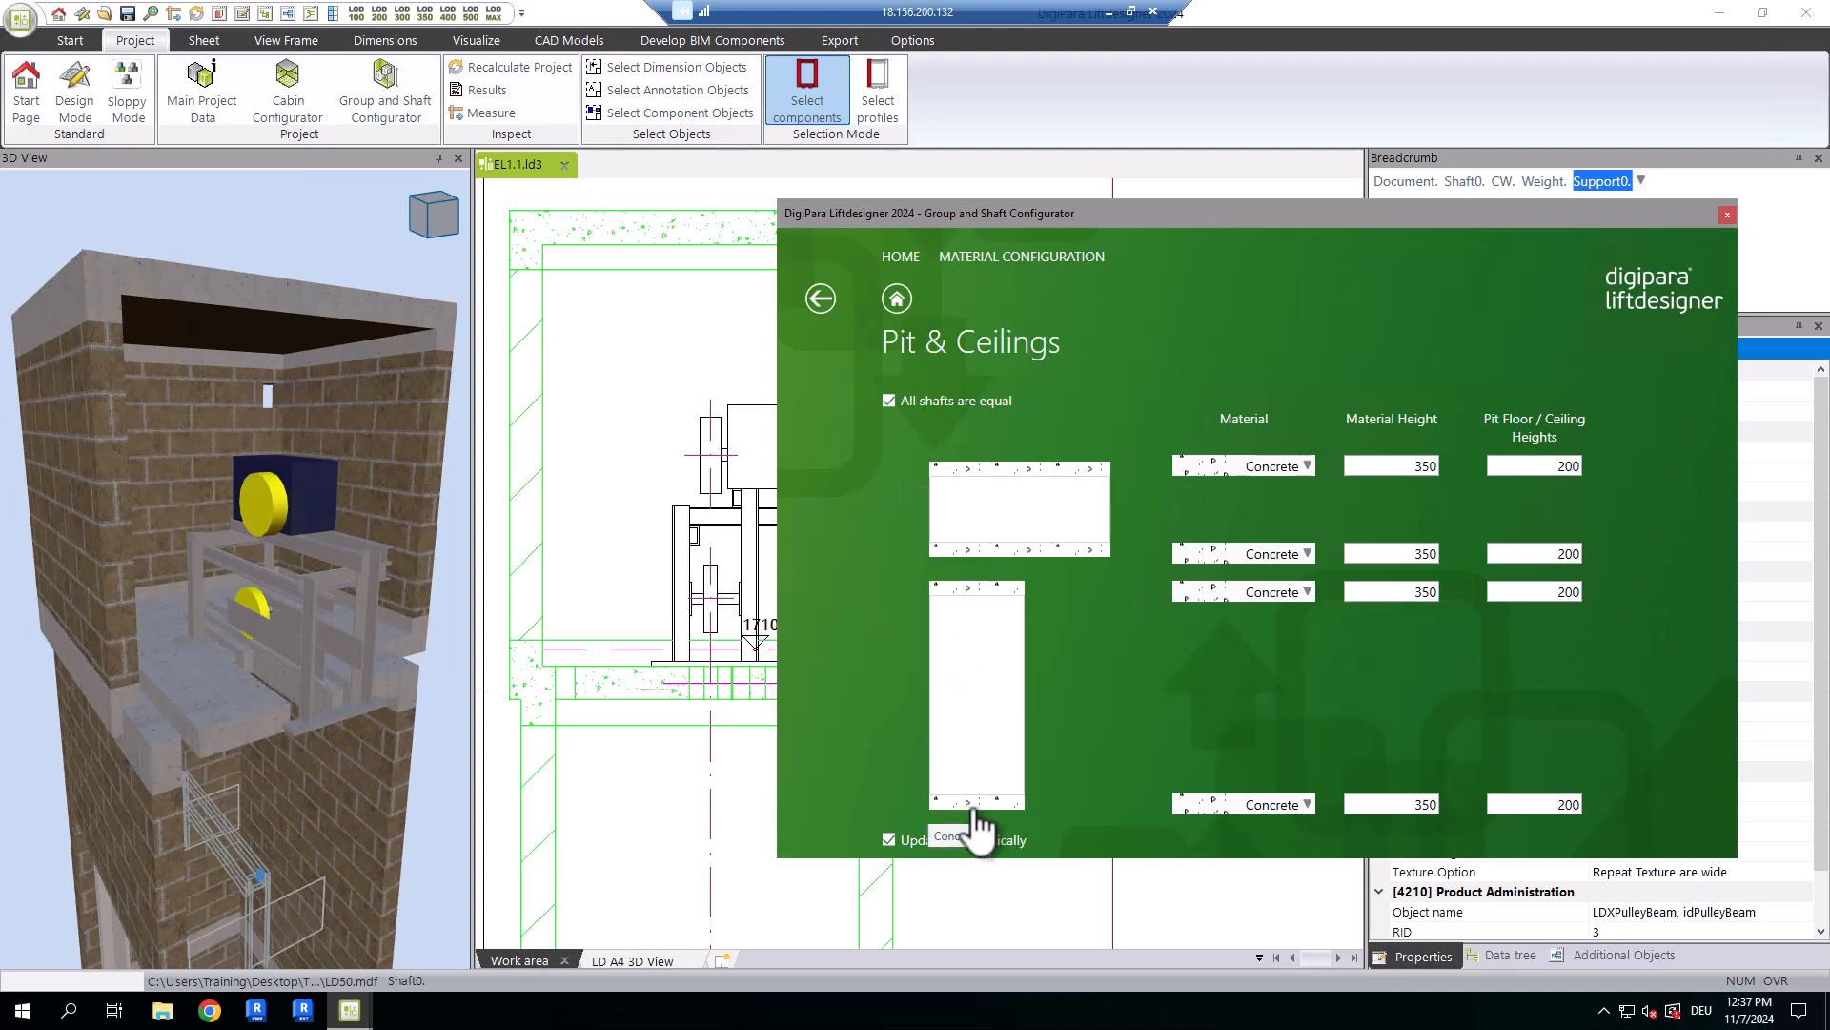
pyautogui.click(1209, 469)
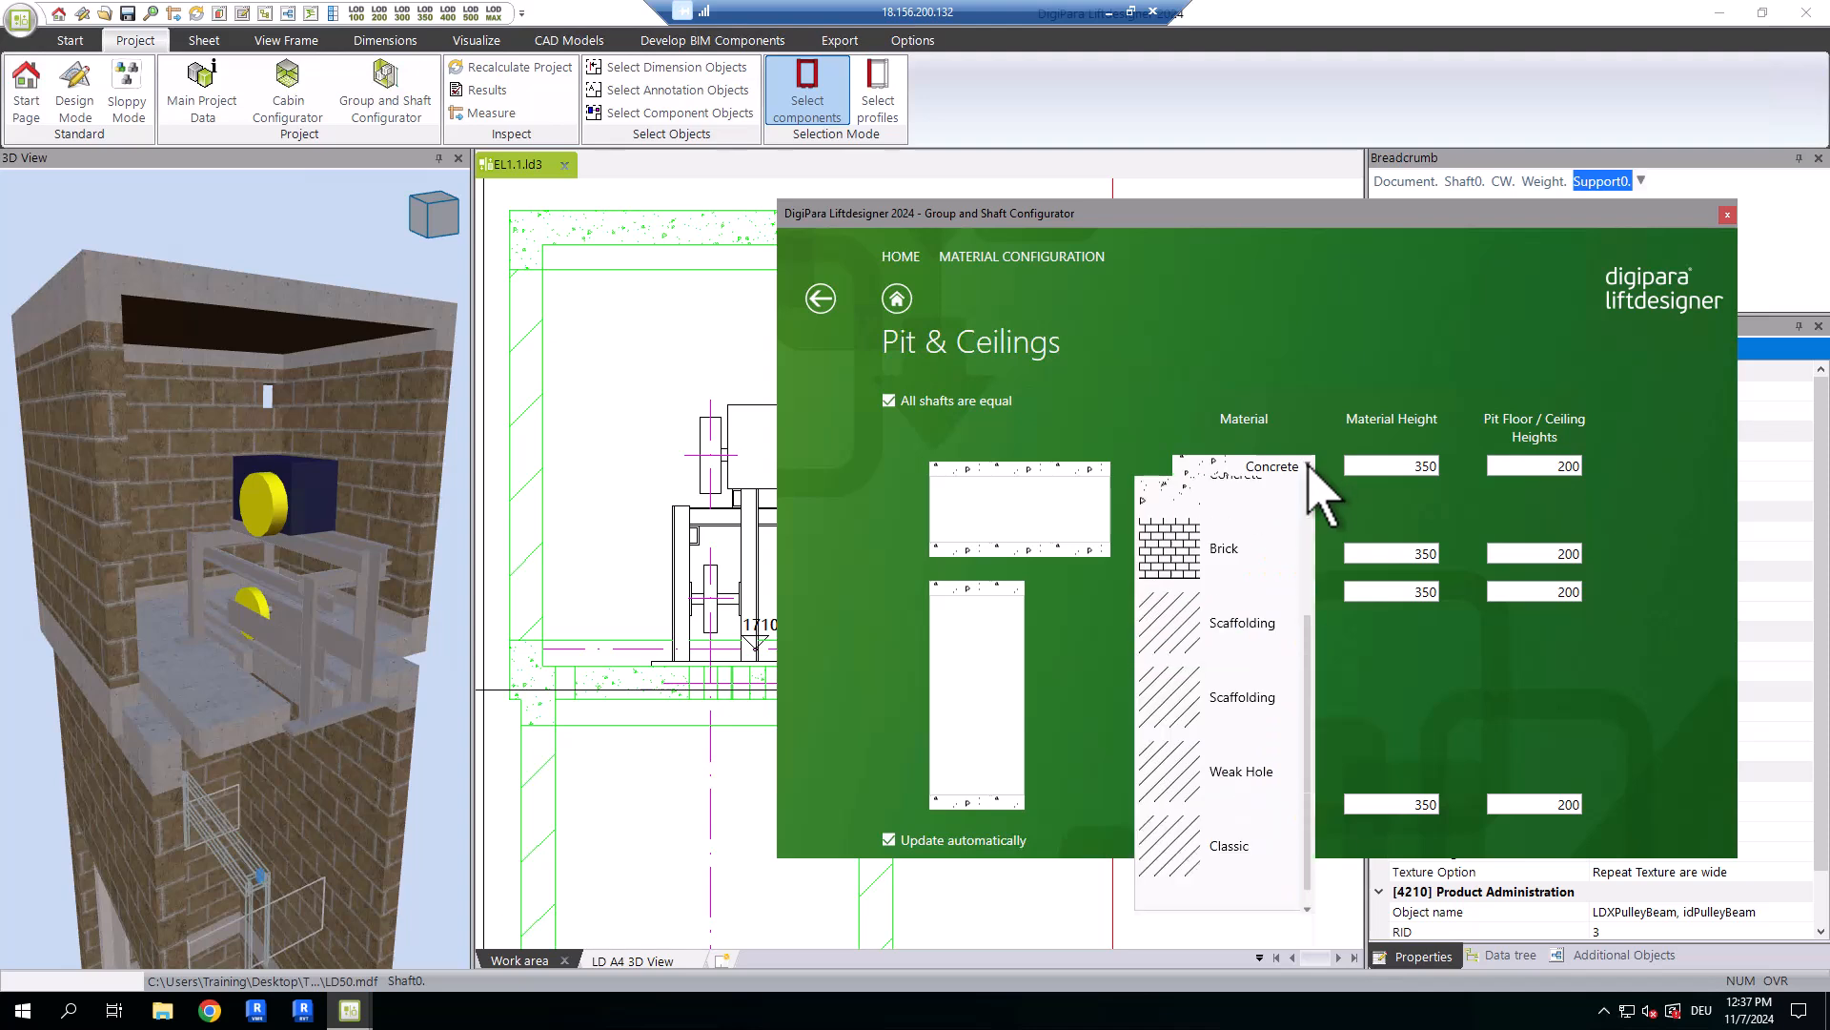
pyautogui.scroll(1, 1220, 810)
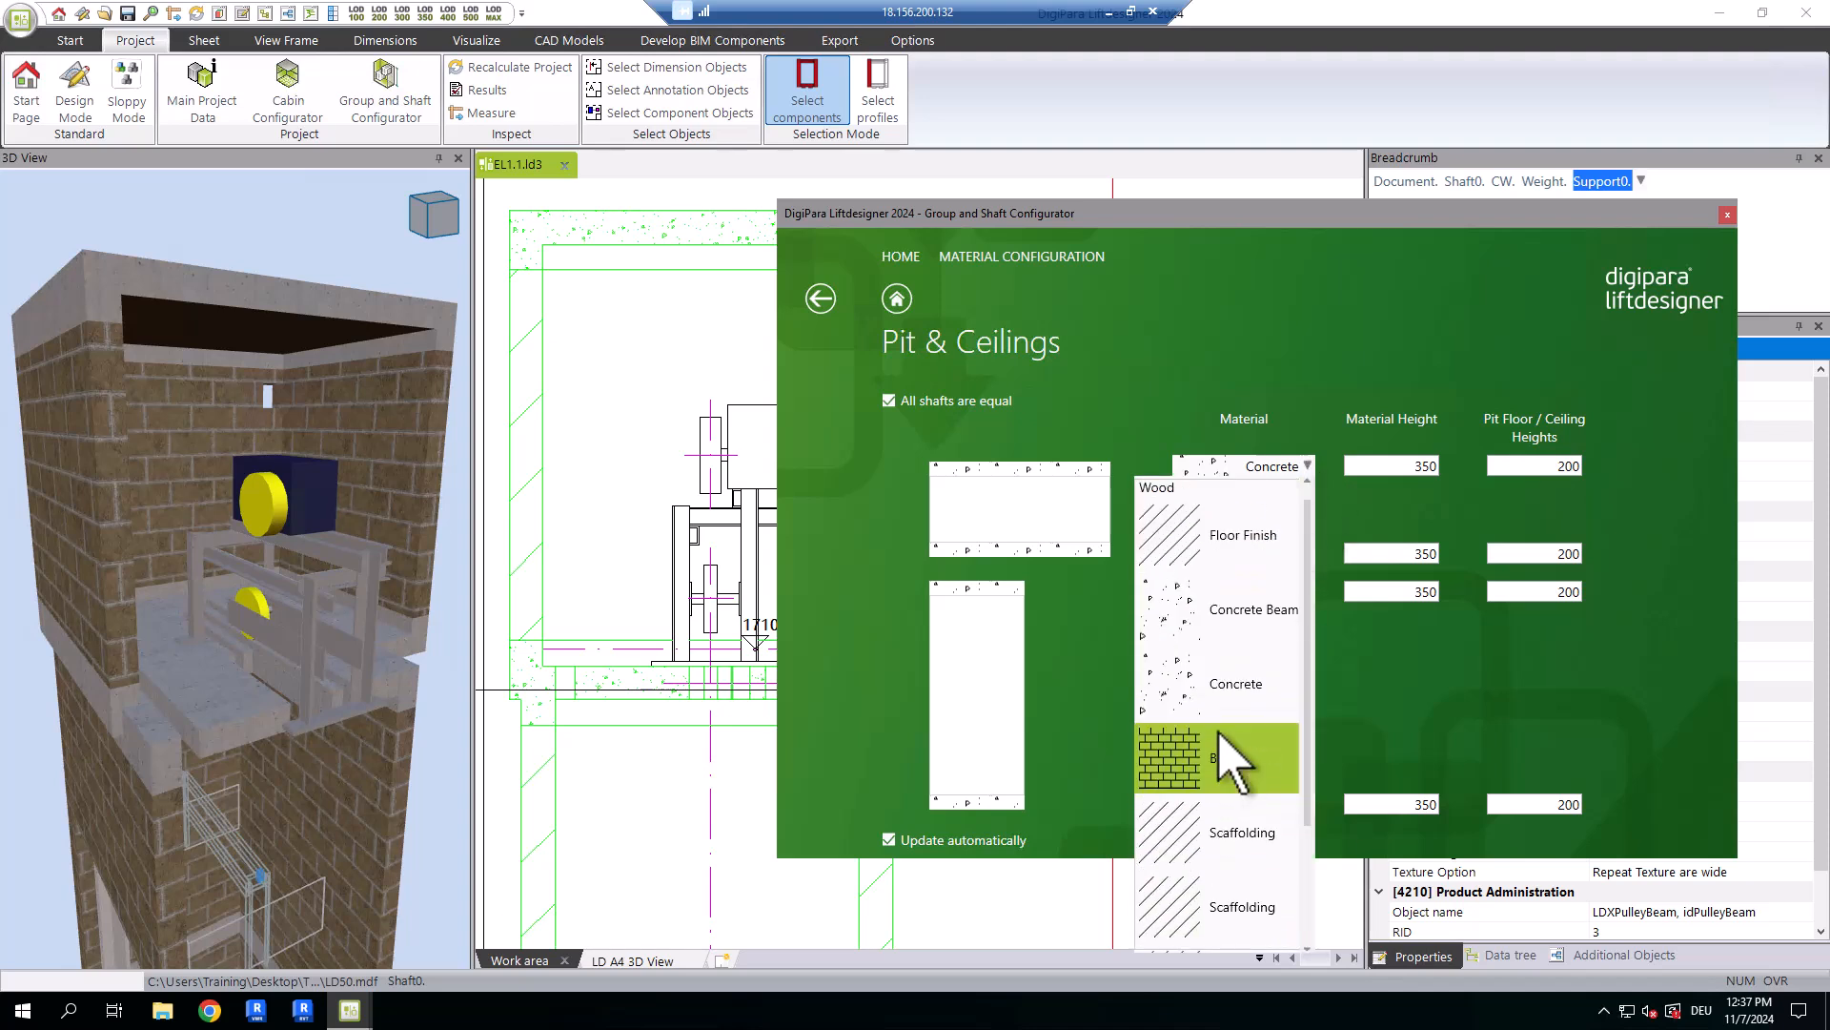
pyautogui.click(1348, 728)
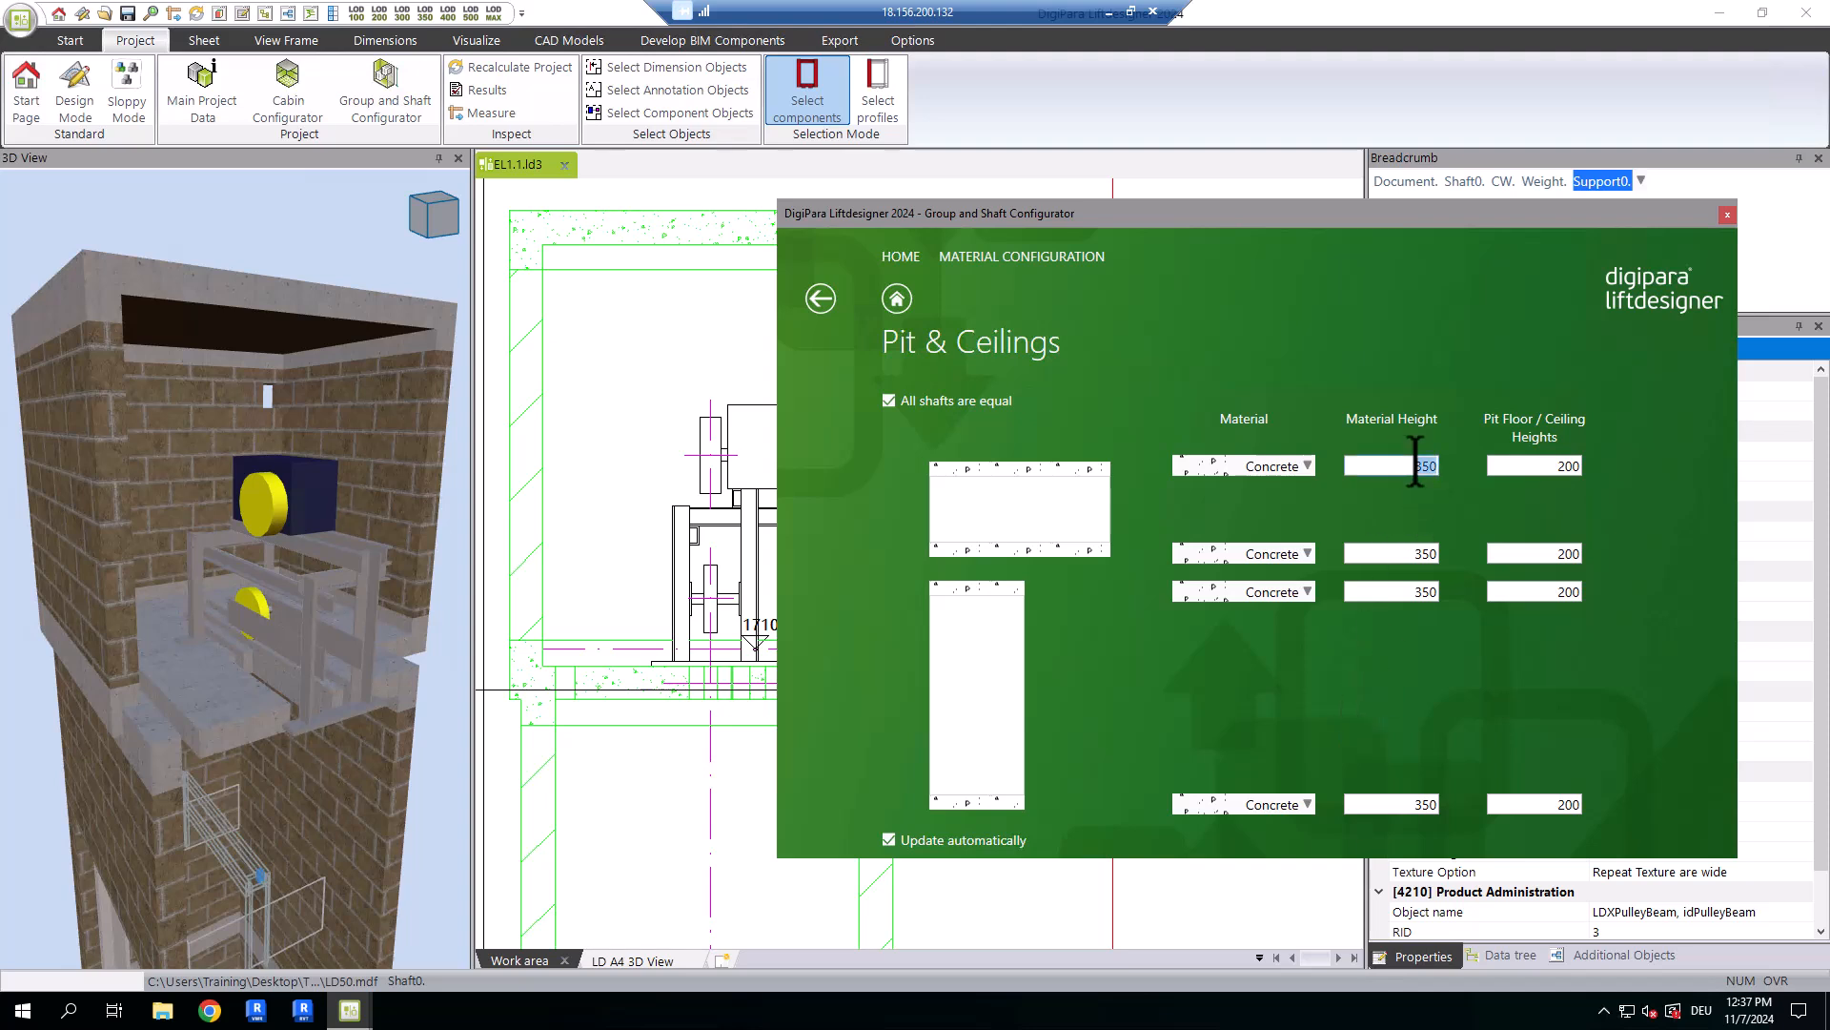
# Set the machine room ceiling's material height to 500 and its ceiling height to 300.
pyautogui.click(1531, 466)
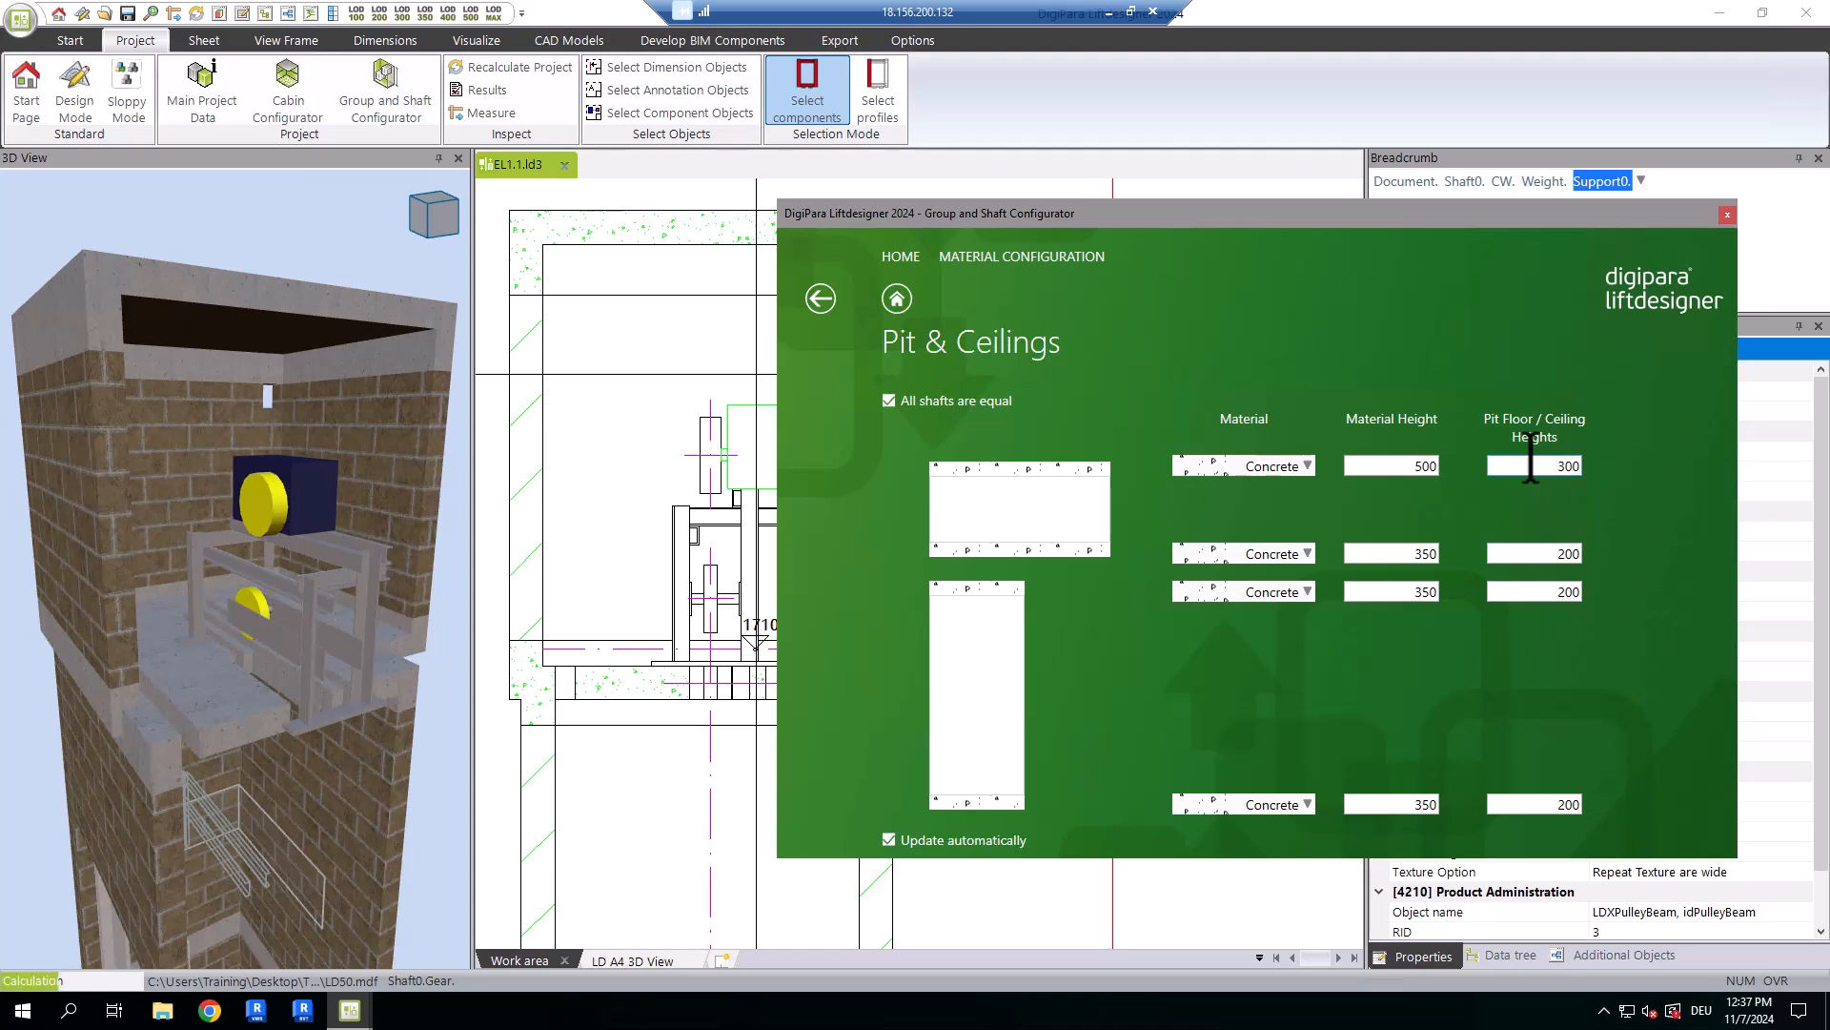
pyautogui.moveTo(1529, 467)
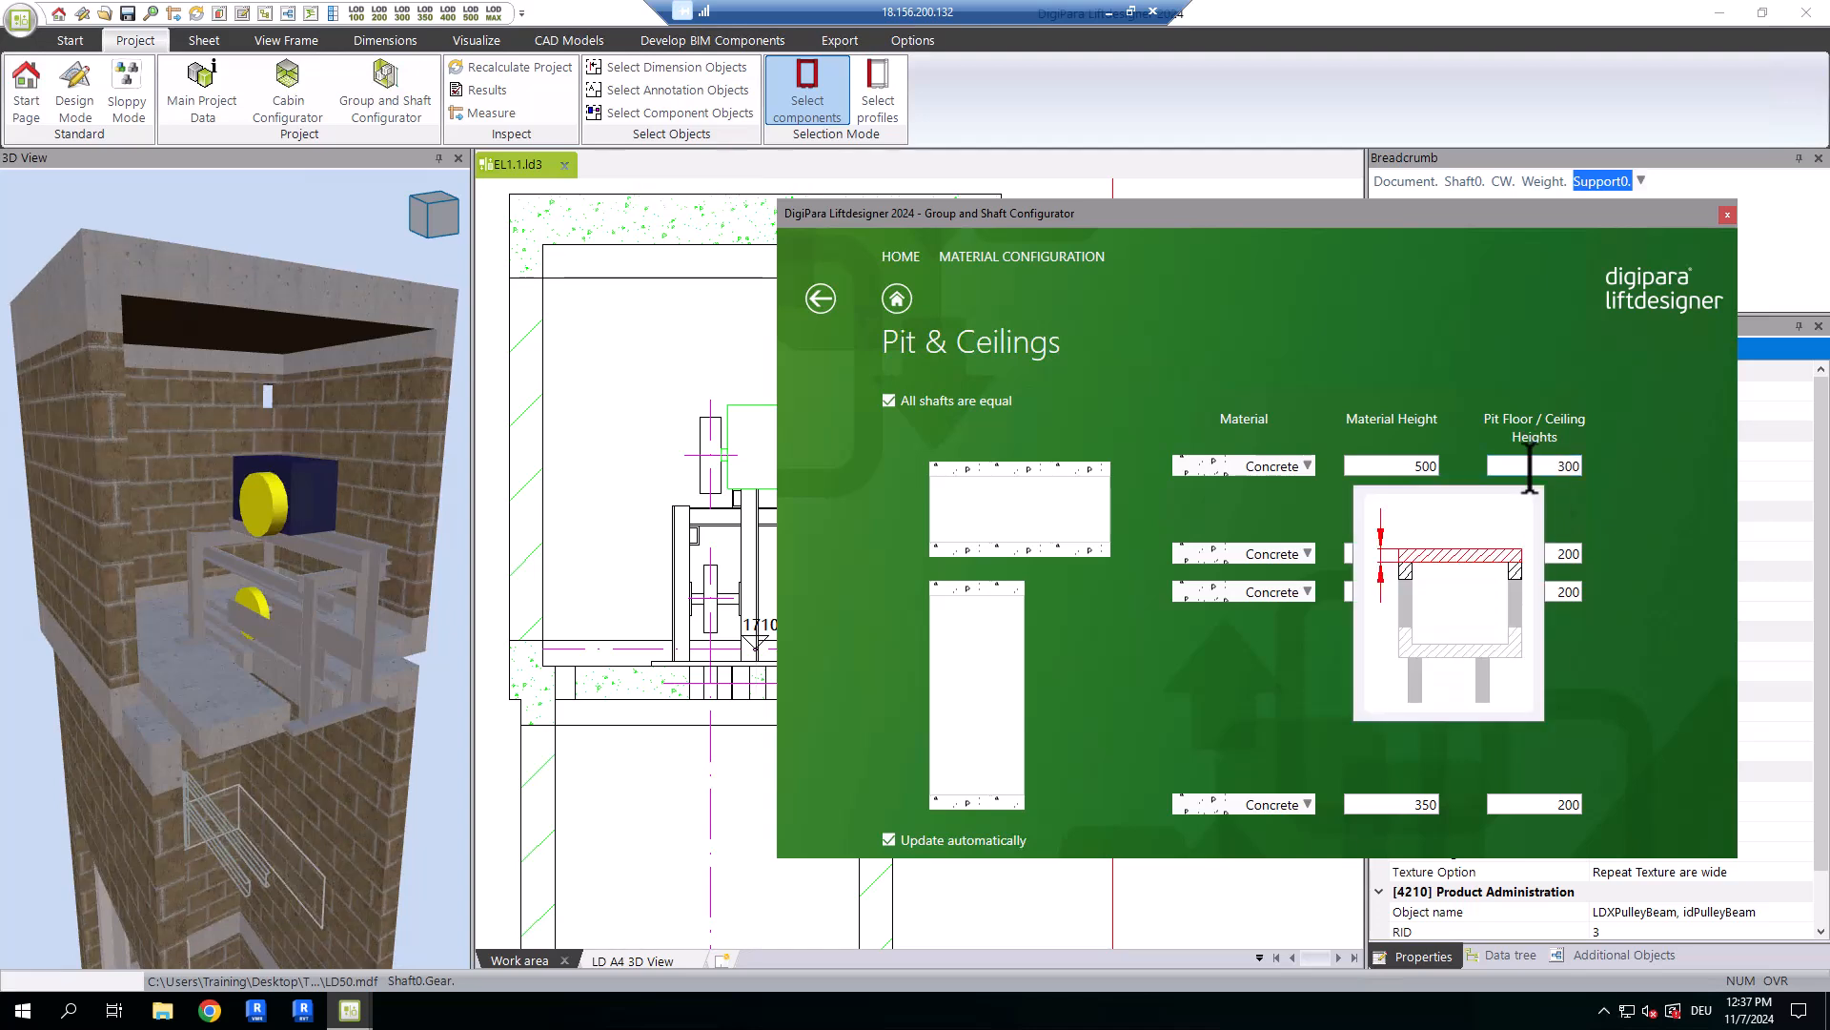
pyautogui.moveTo(1415, 465)
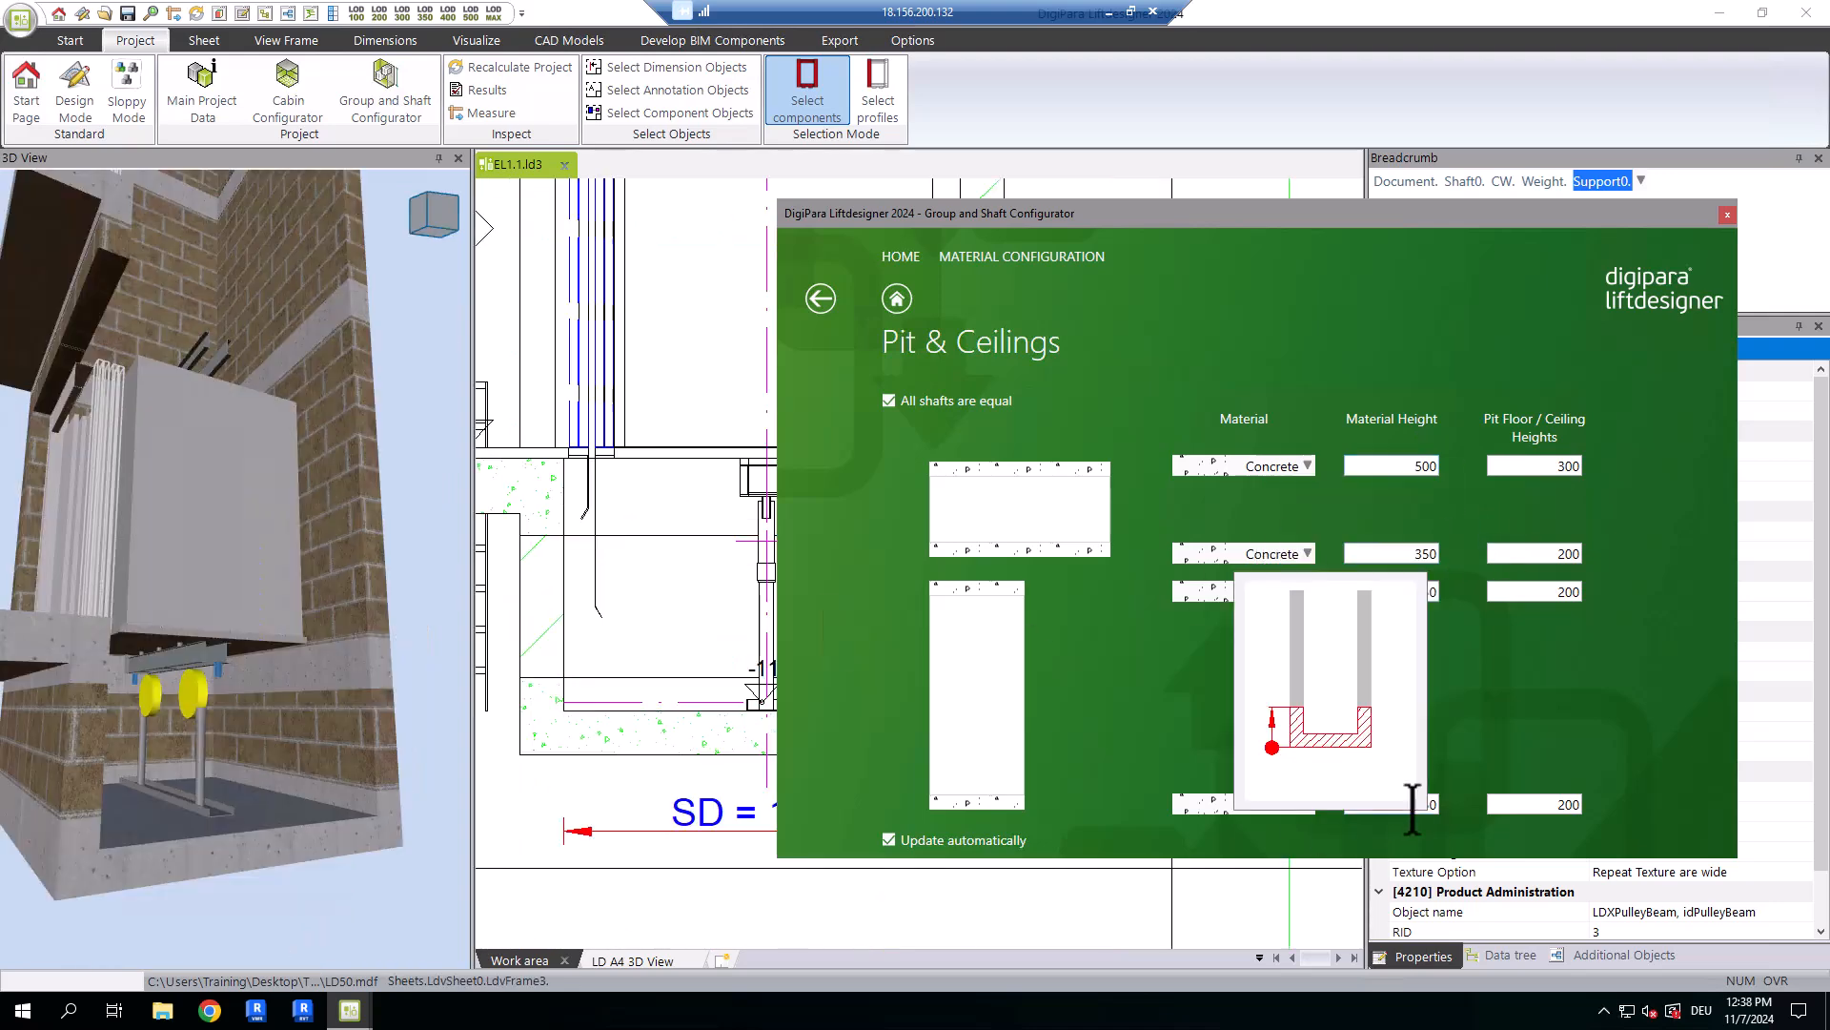
# Set the shaft pit's material height to 500 and its pit floor height to 300.
pyautogui.click(1415, 806)
pyautogui.write('500')
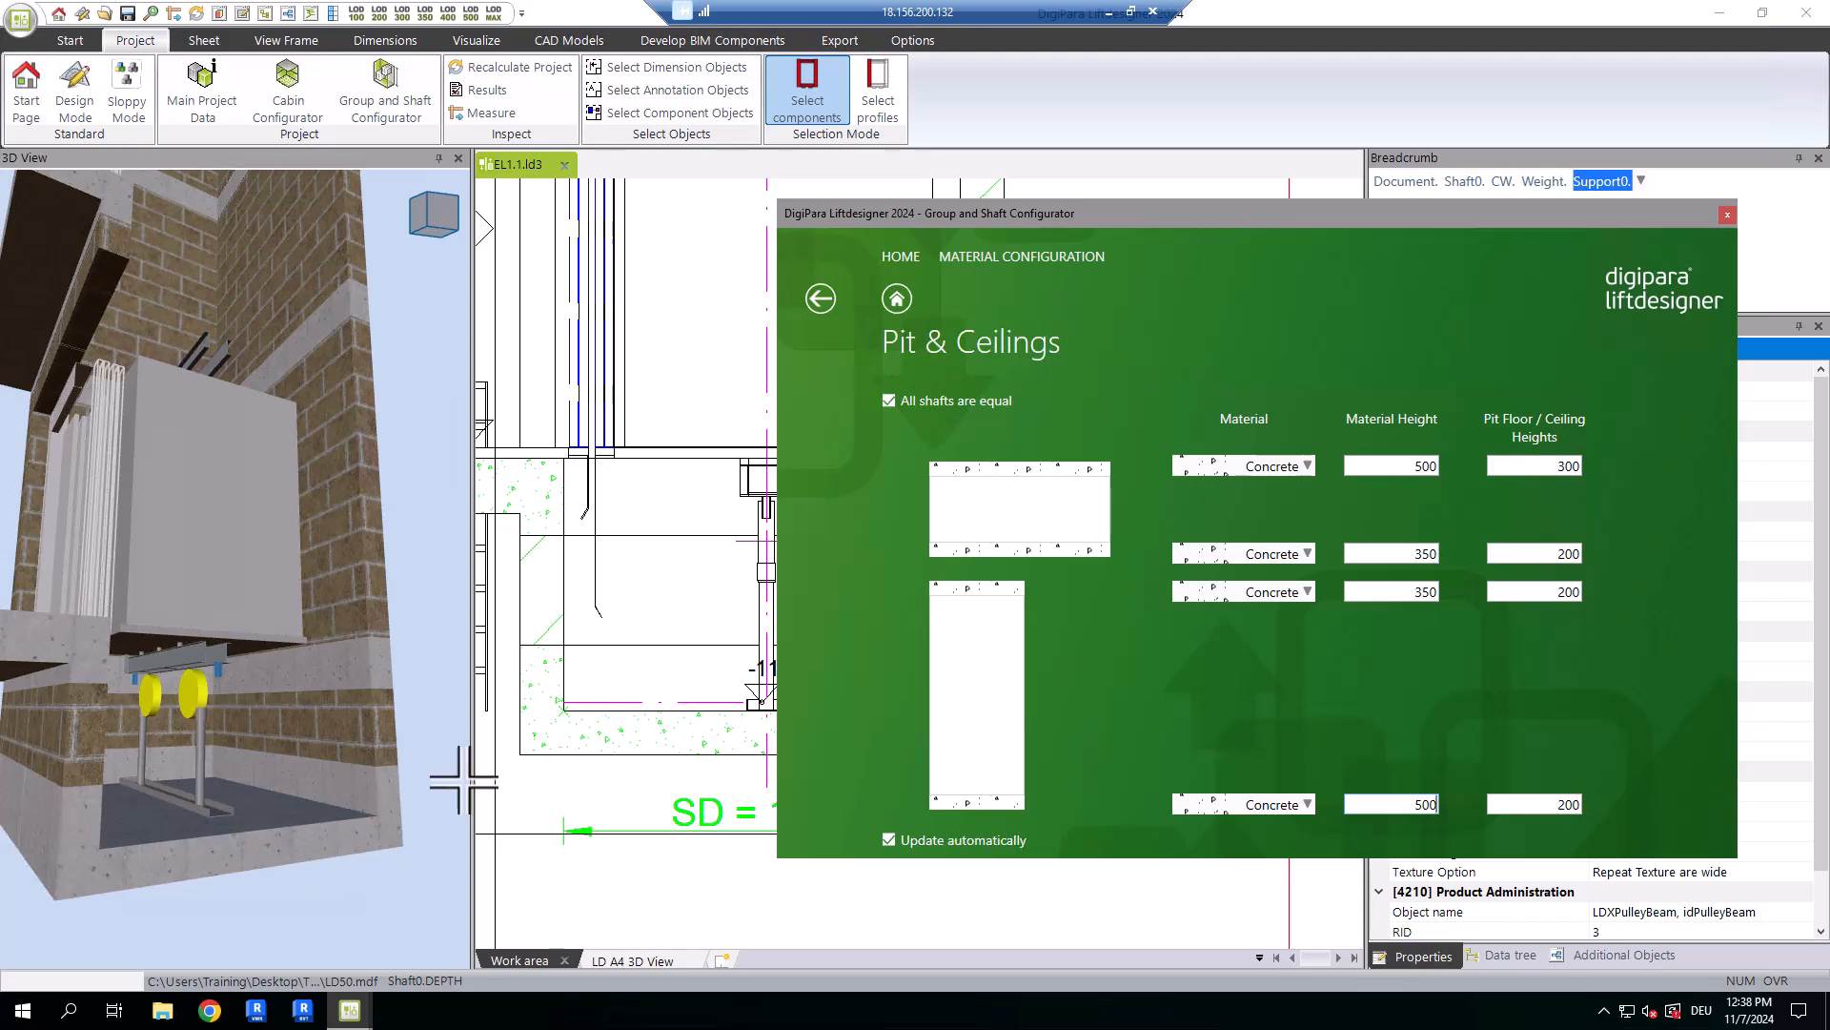
pyautogui.click(1546, 803)
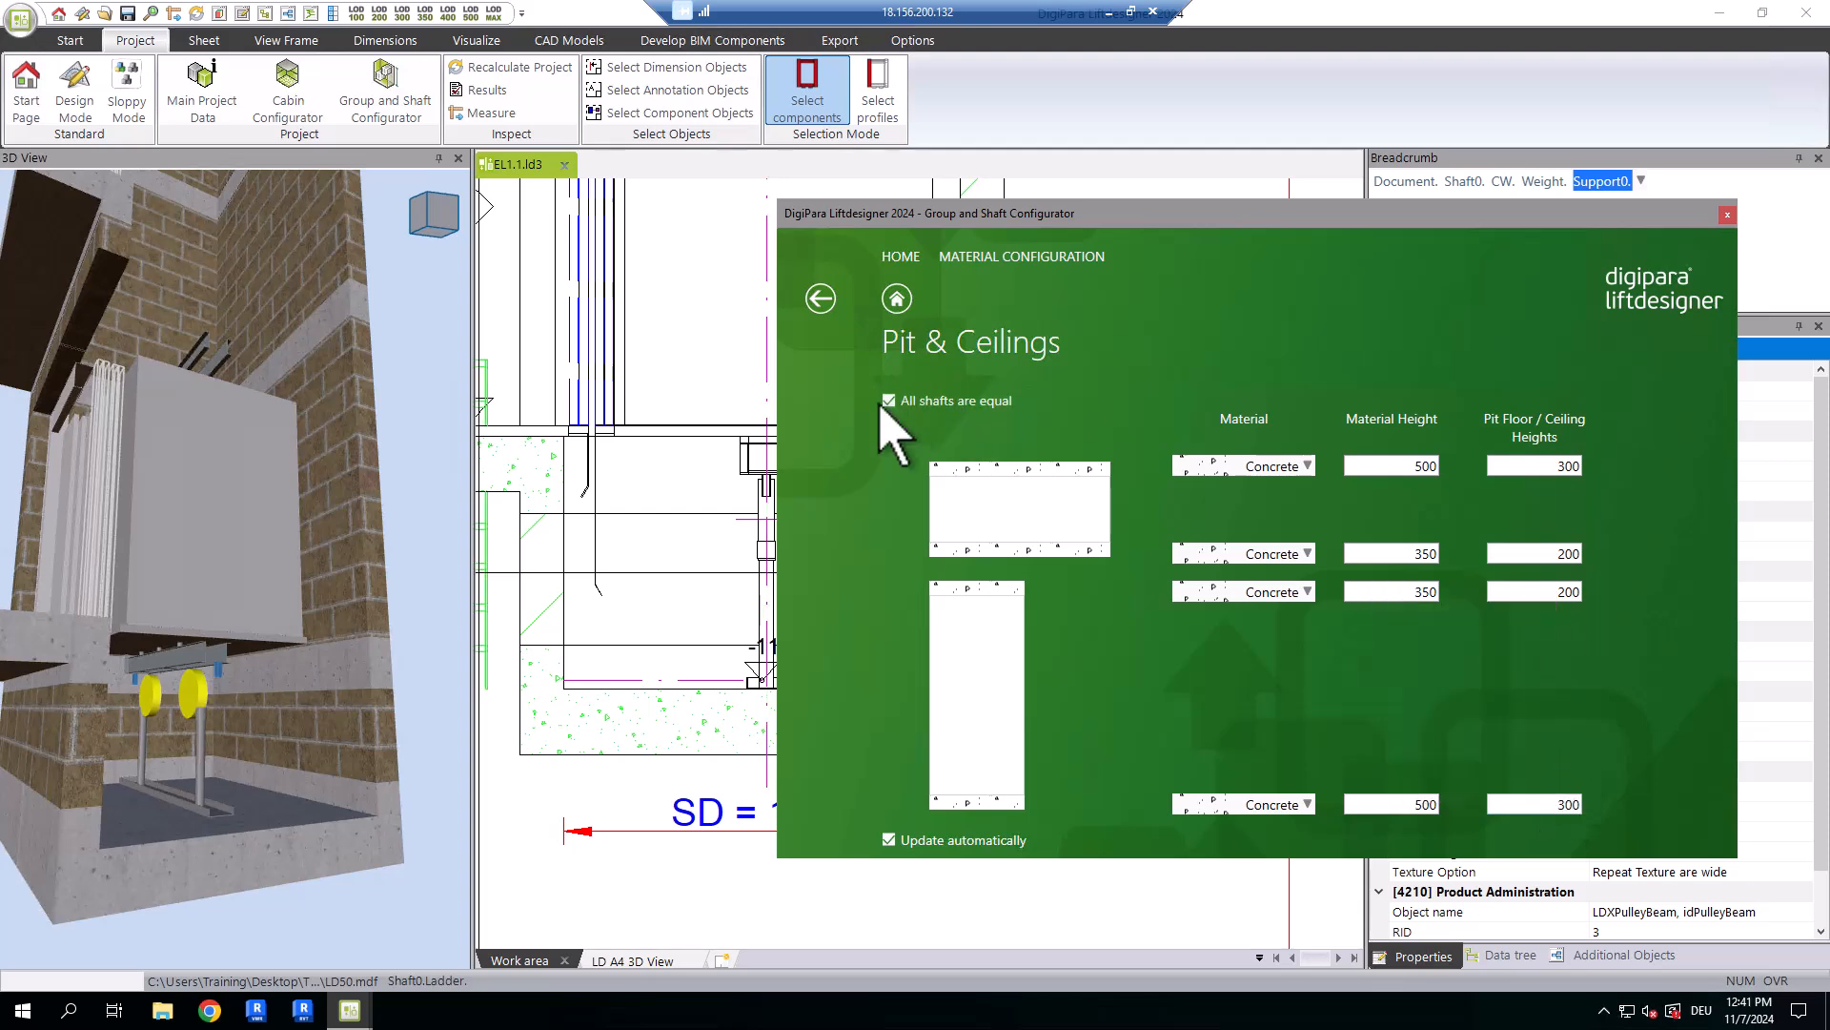
# Try separate pit and ceiling settings per shaft, check the shaft choices, and restore equal settings for all shafts.
pyautogui.click(889, 401)
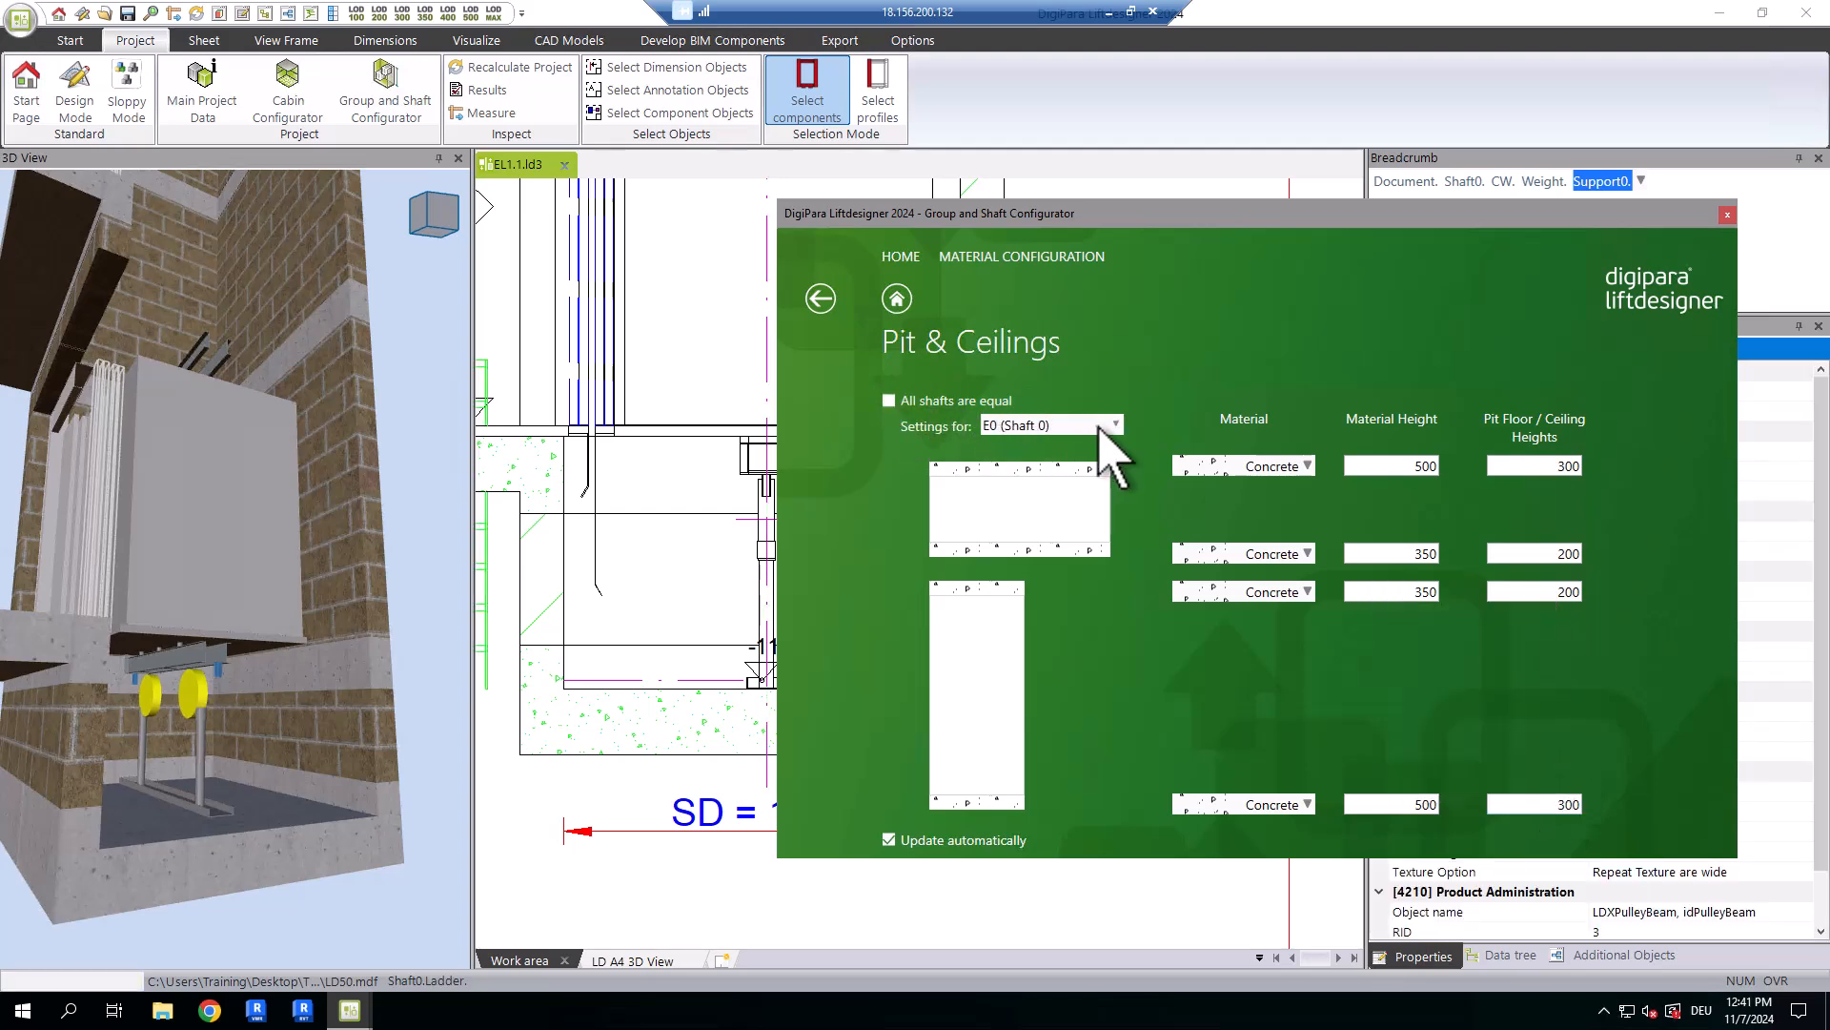
pyautogui.click(1106, 426)
pyautogui.click(1101, 426)
pyautogui.click(890, 402)
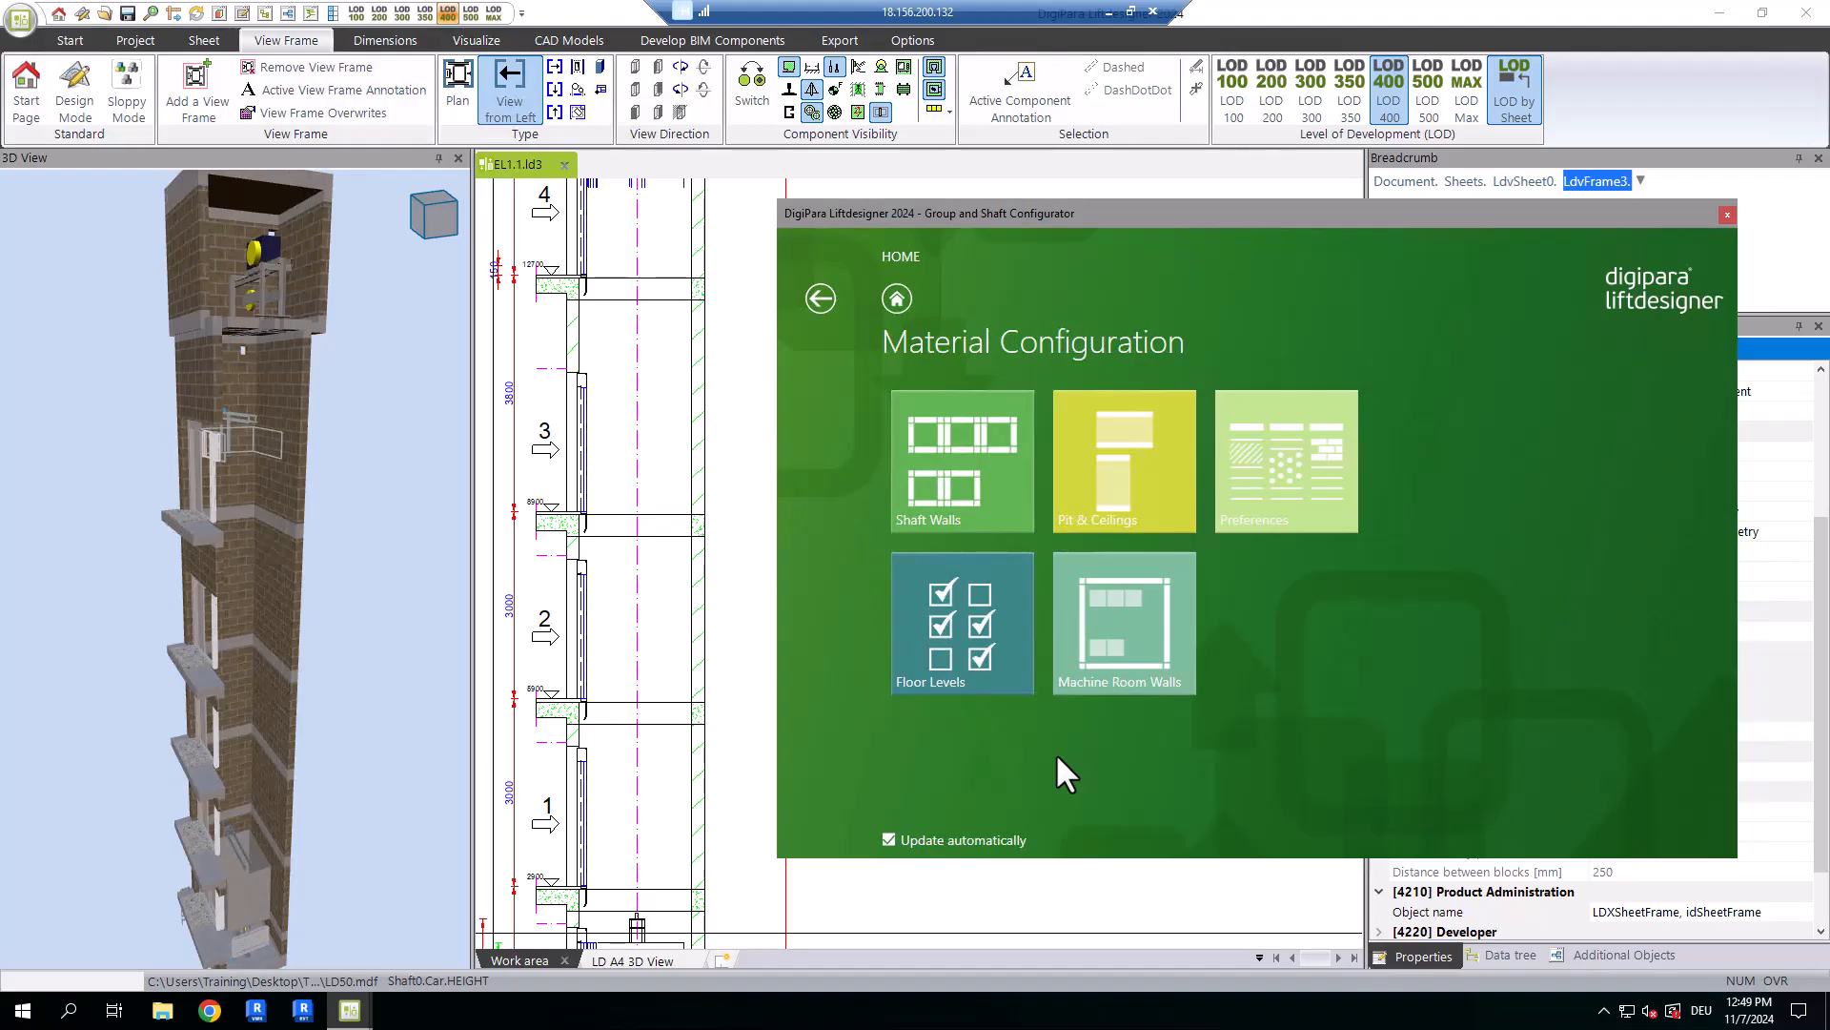
# Open the floor level material settings and set the standard definition's material to Classic.
pyautogui.click(1036, 675)
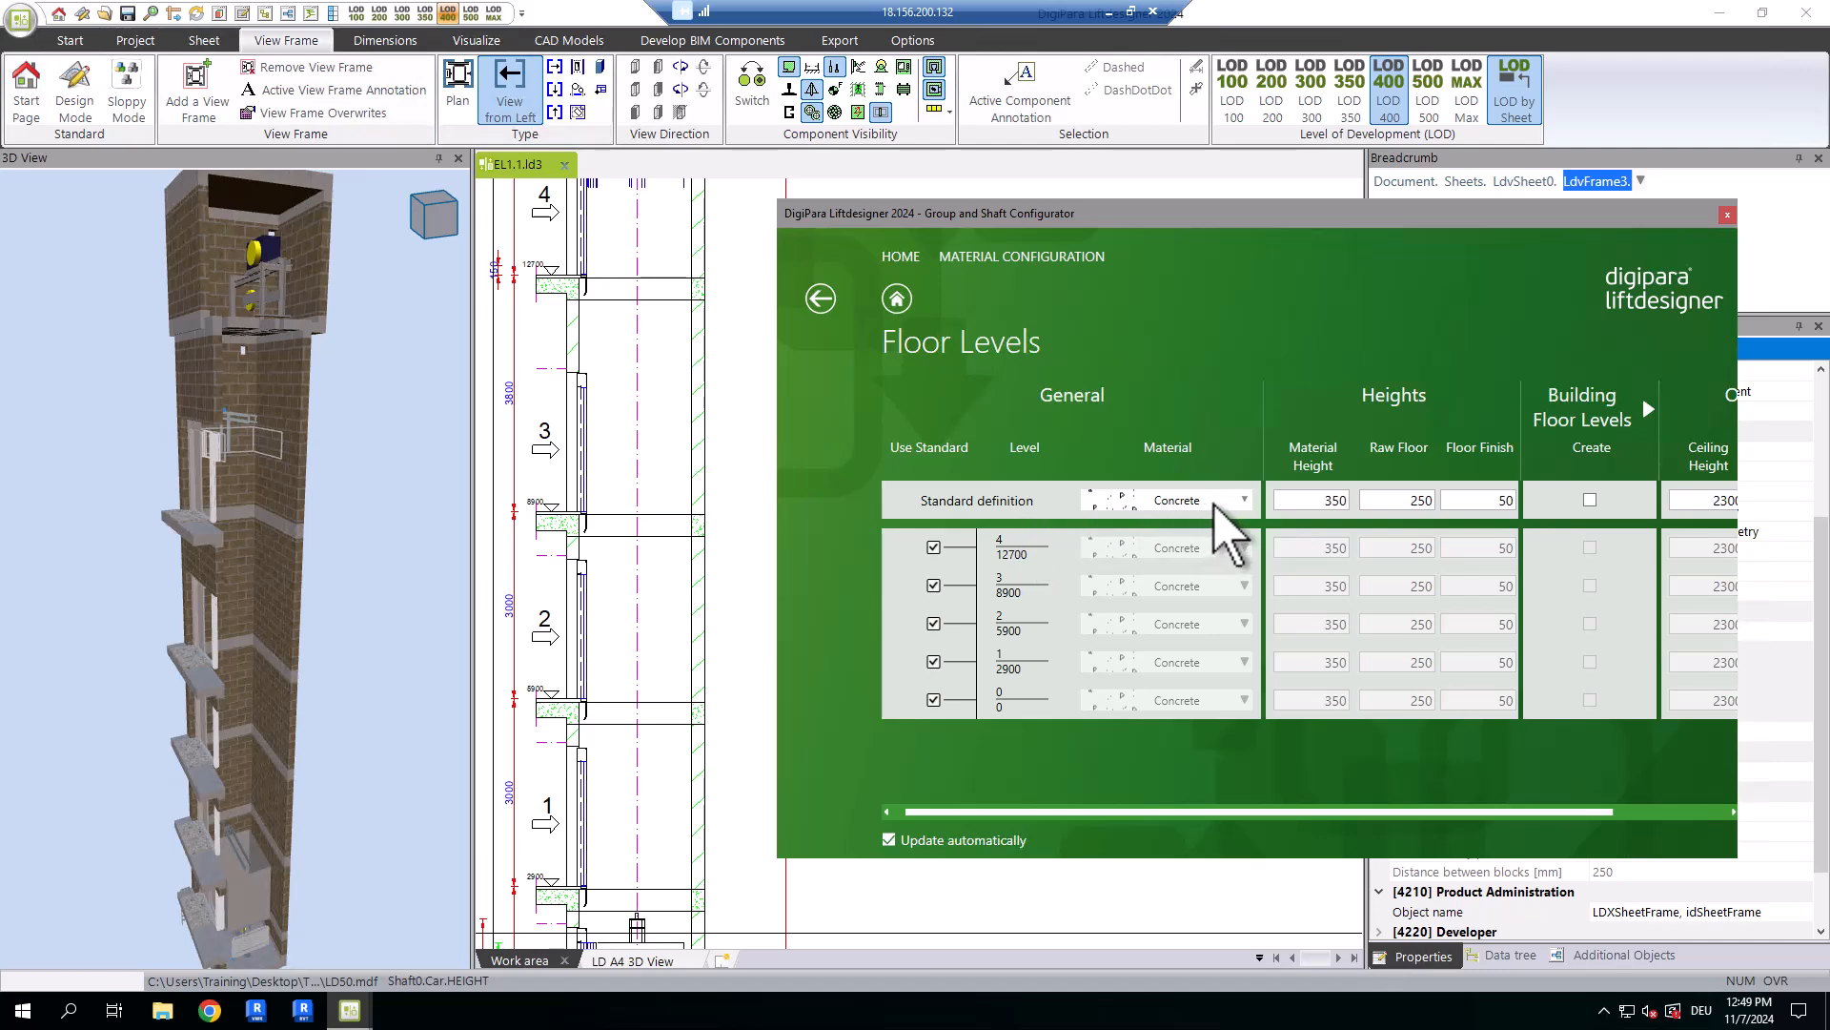
pyautogui.click(1223, 505)
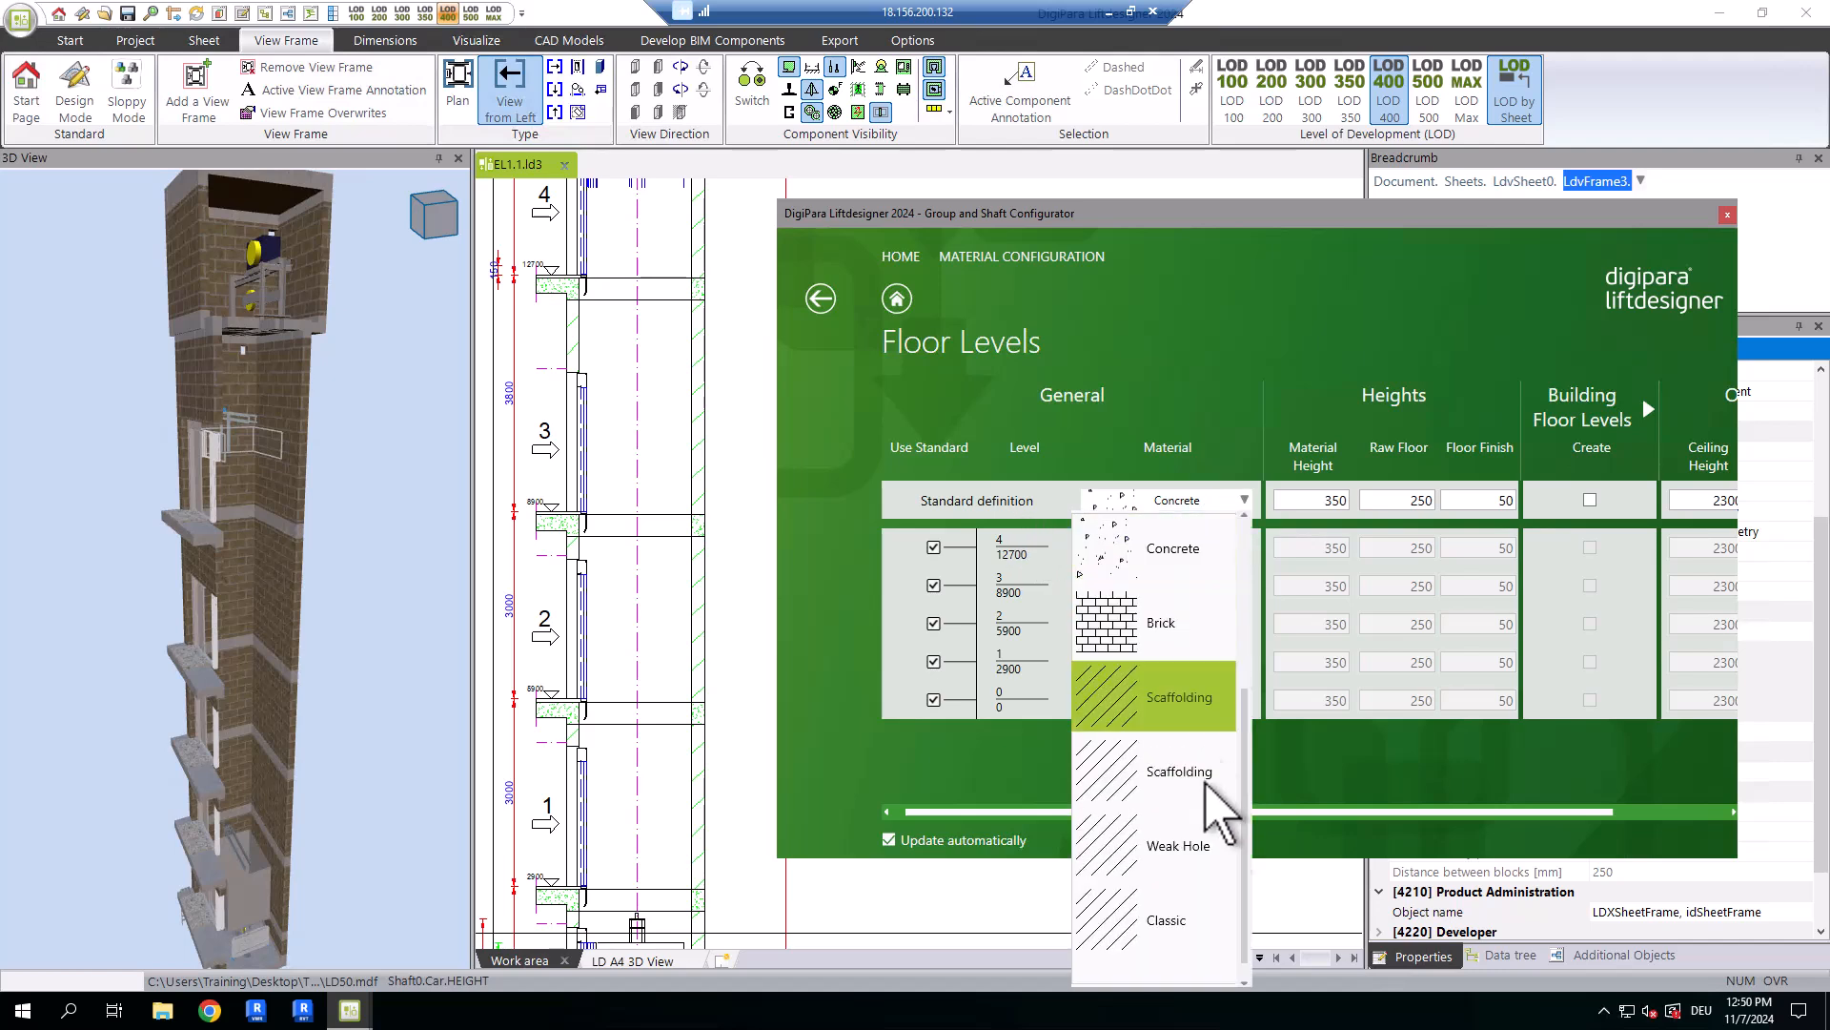
pyautogui.click(1224, 954)
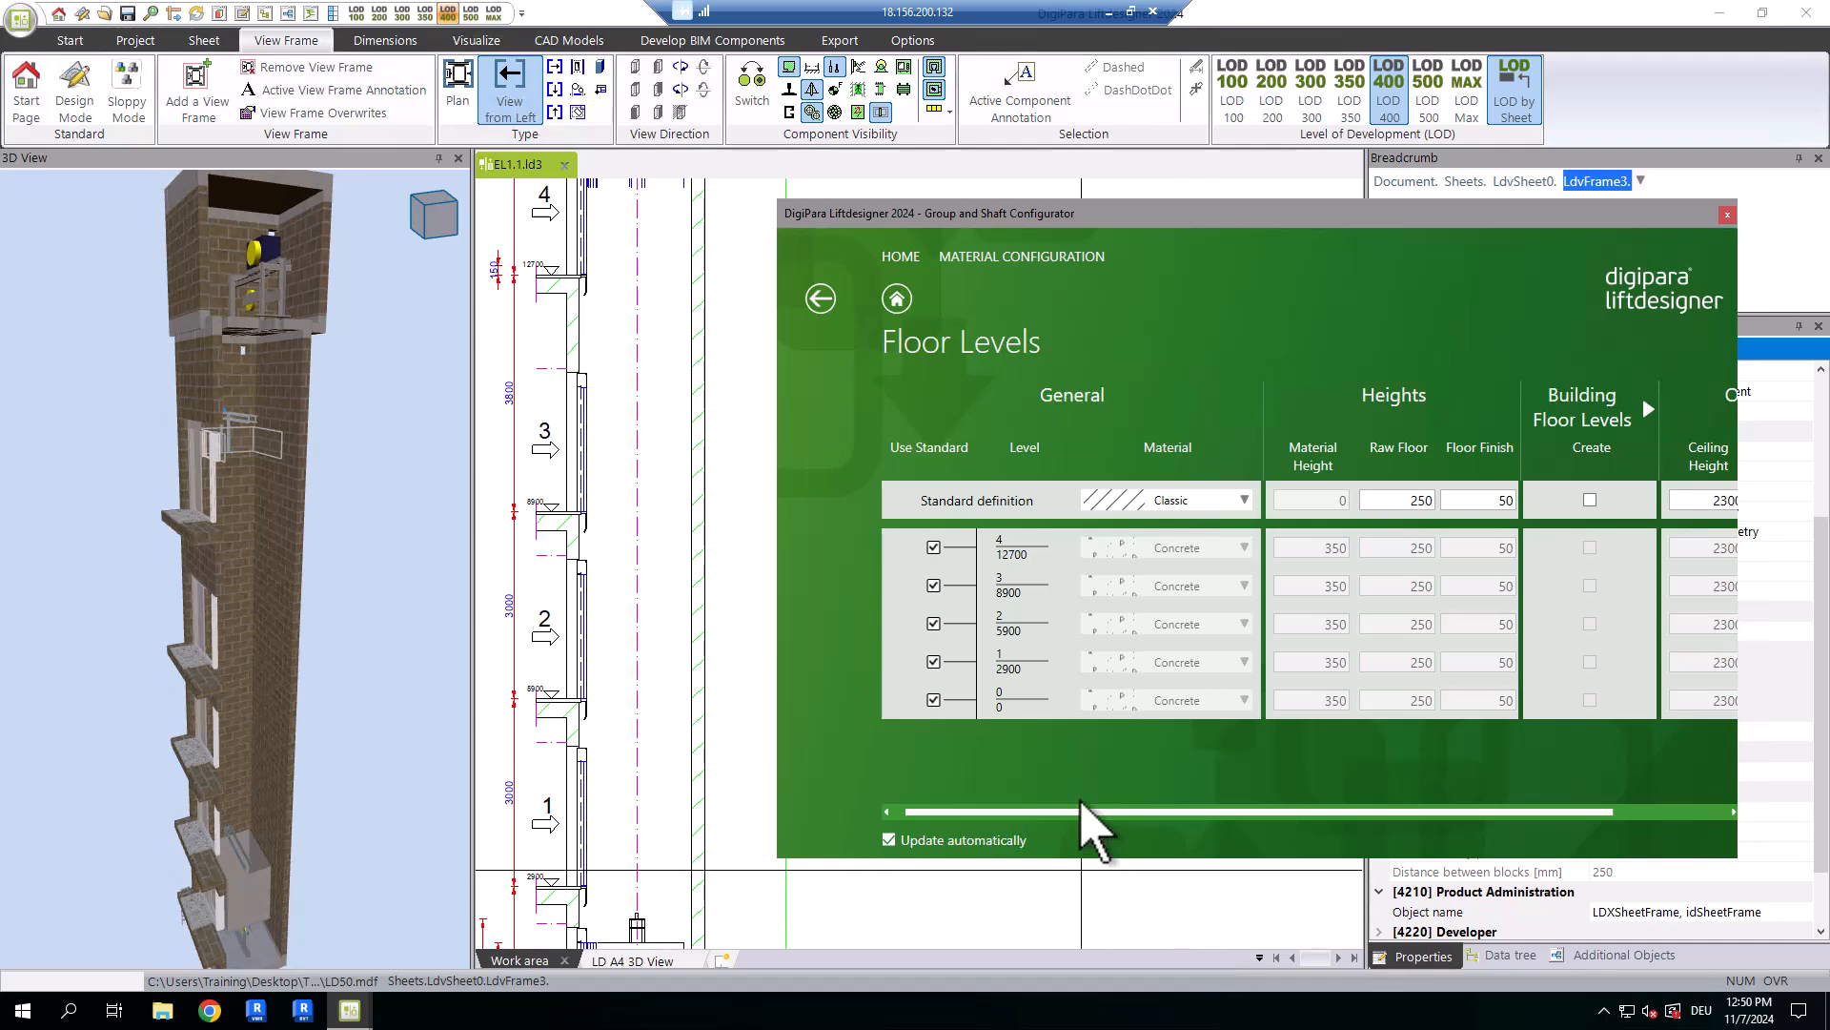
# Exempt floor levels 3 and 1 from the standard definition and assign the Concrete Beam material to both.
pyautogui.click(934, 586)
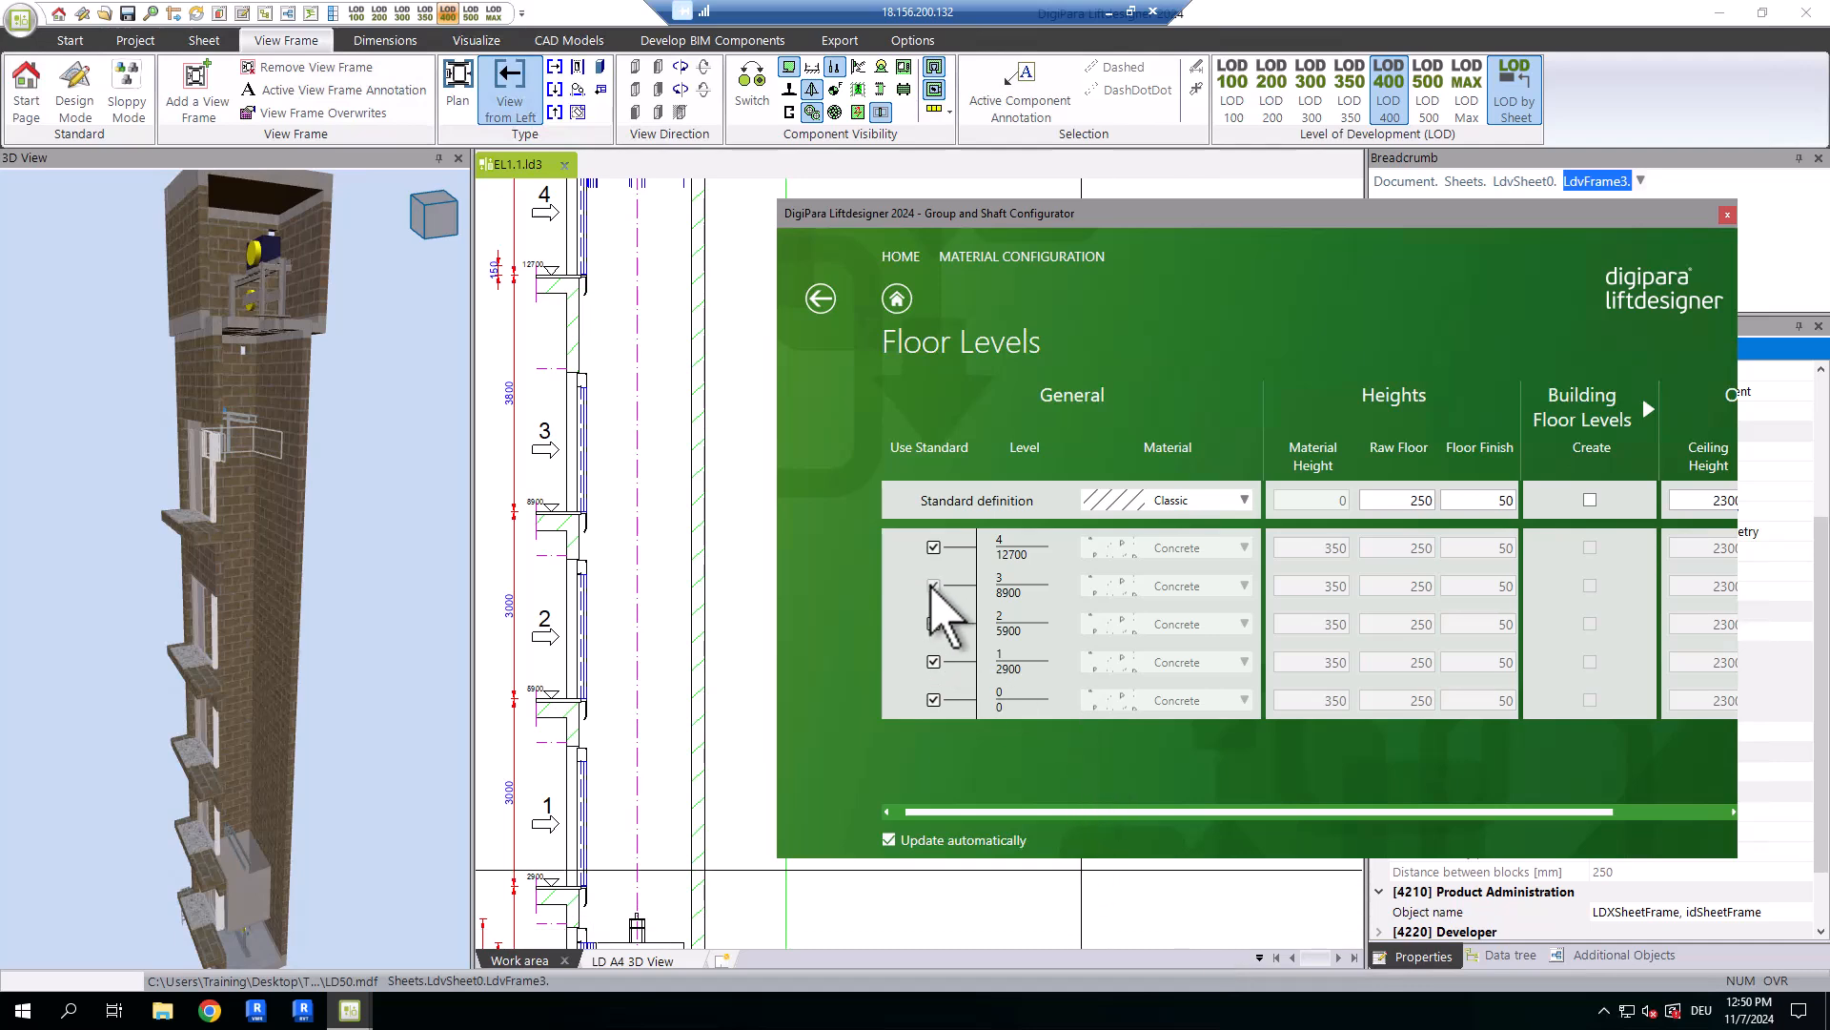
pyautogui.click(935, 660)
pyautogui.click(1155, 588)
pyautogui.click(1163, 501)
pyautogui.click(1165, 662)
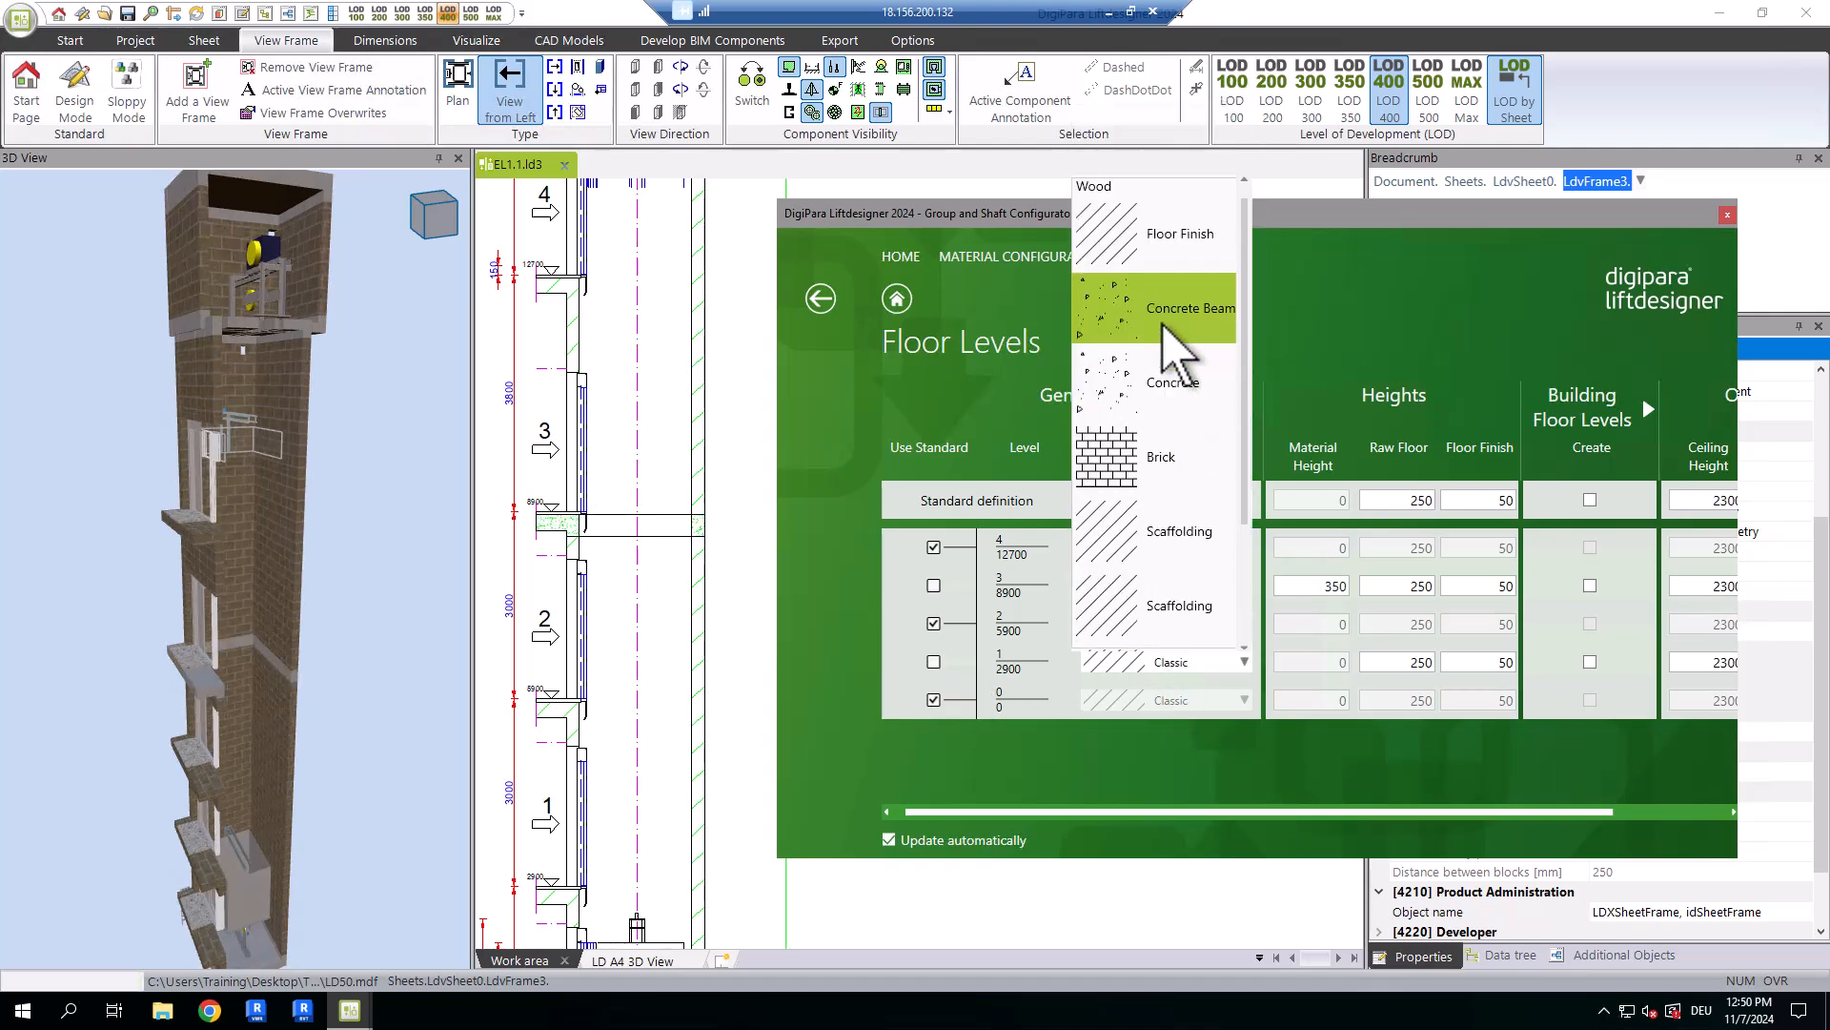
pyautogui.click(1178, 310)
# Set level 3's raw floor height to 240 and its floor finish to 60.
pyautogui.moveTo(299, 816); pyautogui.dragTo(281, 791, button='middle')
pyautogui.scroll(2, 260, 910)
pyautogui.scroll(1, 257, 953)
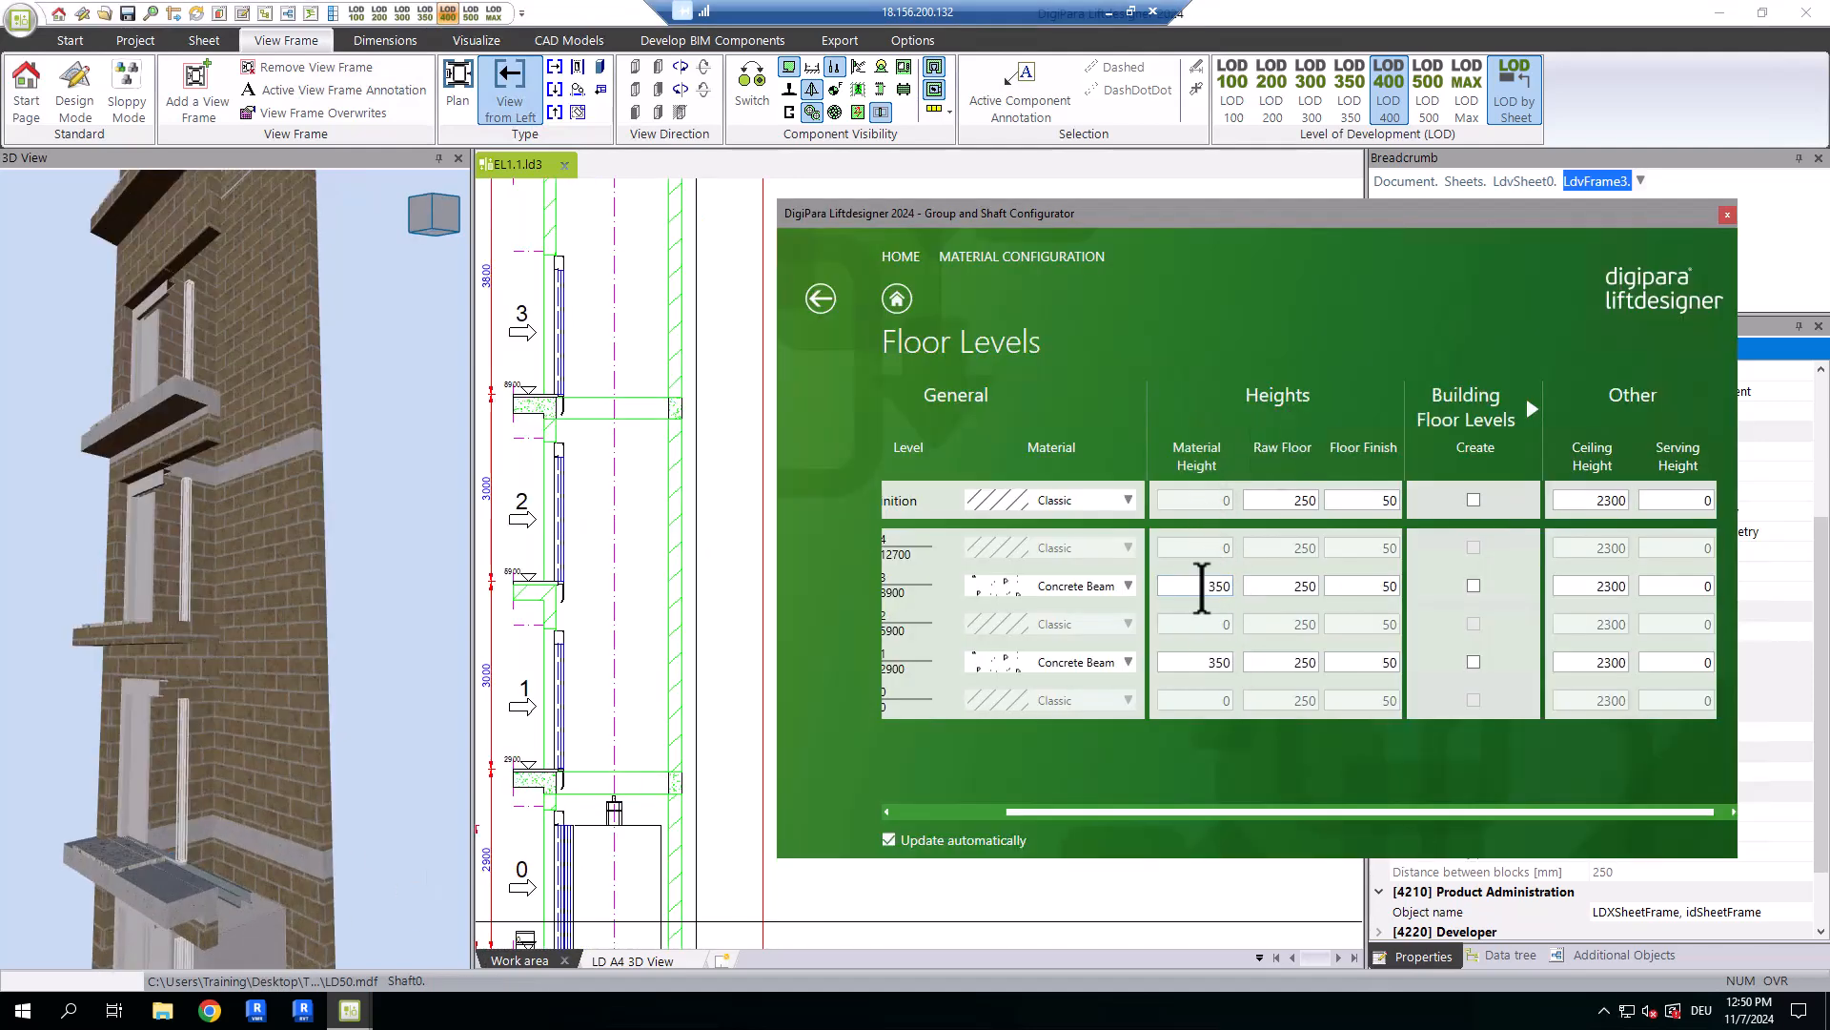
pyautogui.doubleClick(1271, 585)
pyautogui.write('240')
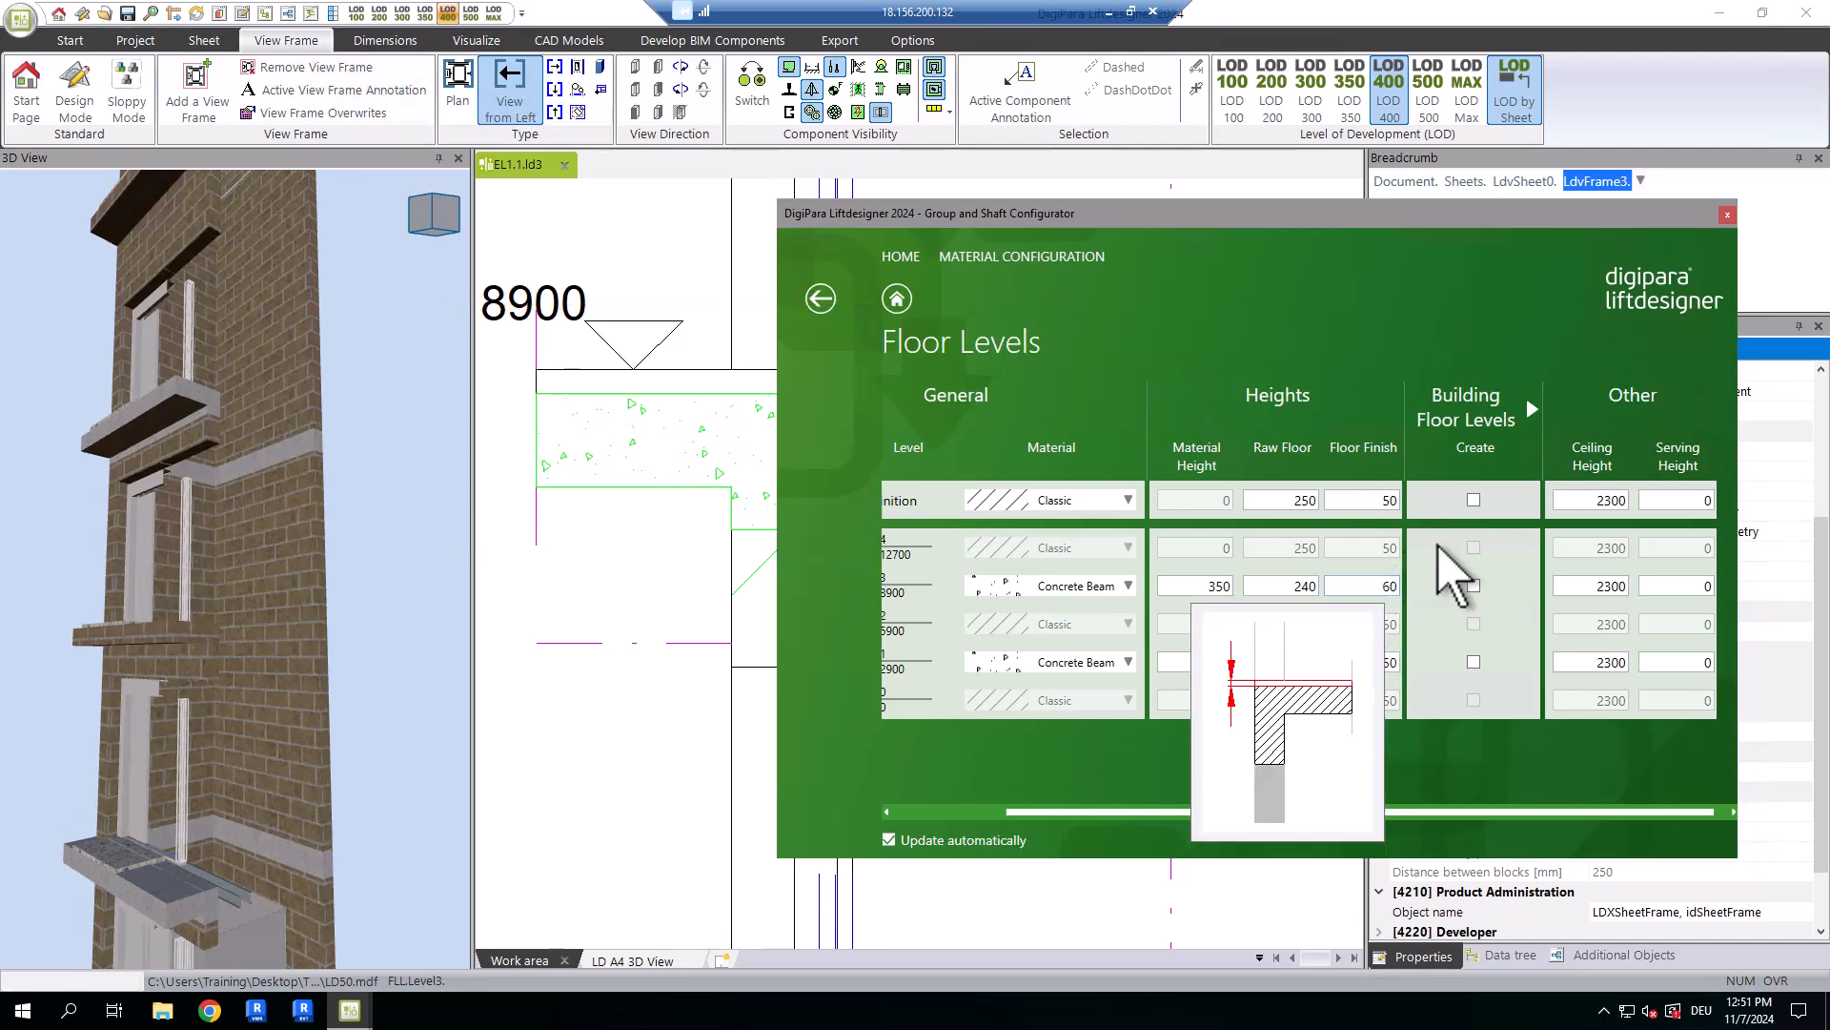
# Create building floor levels through the standard definition, but switch them off for levels 3 and 1.
pyautogui.click(1474, 500)
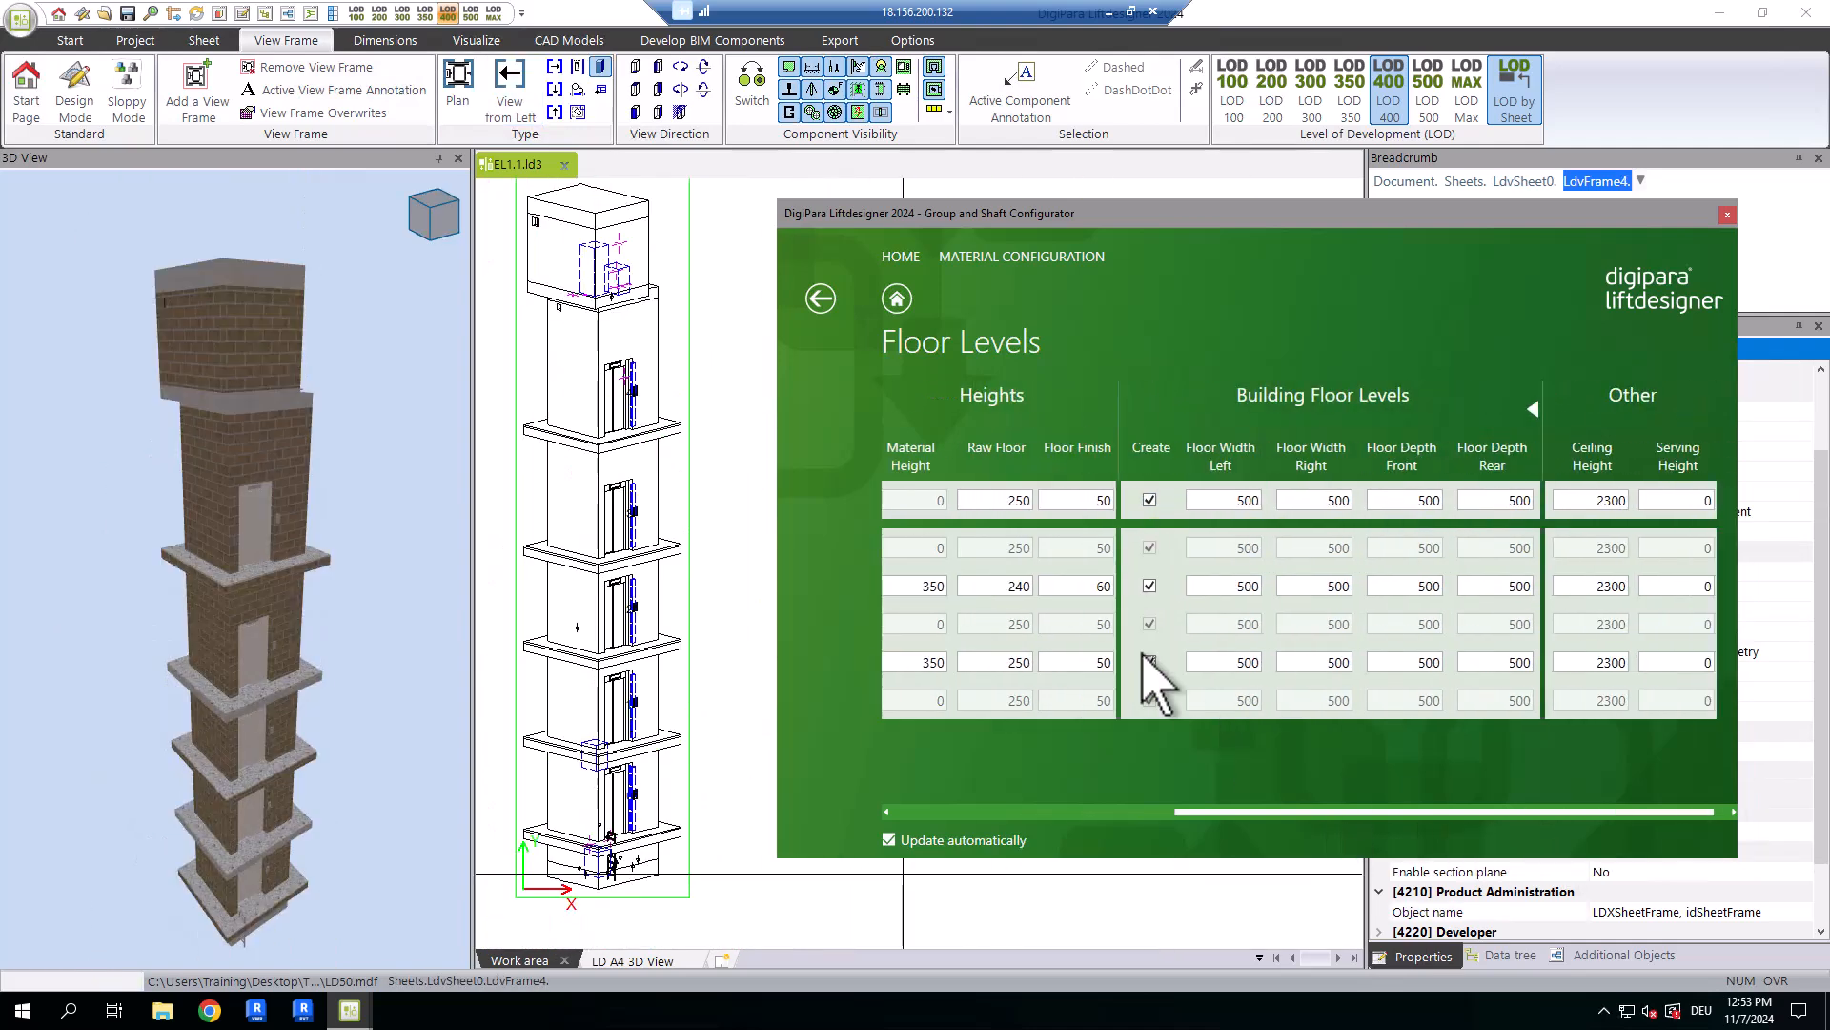
pyautogui.click(1149, 585)
pyautogui.click(1150, 662)
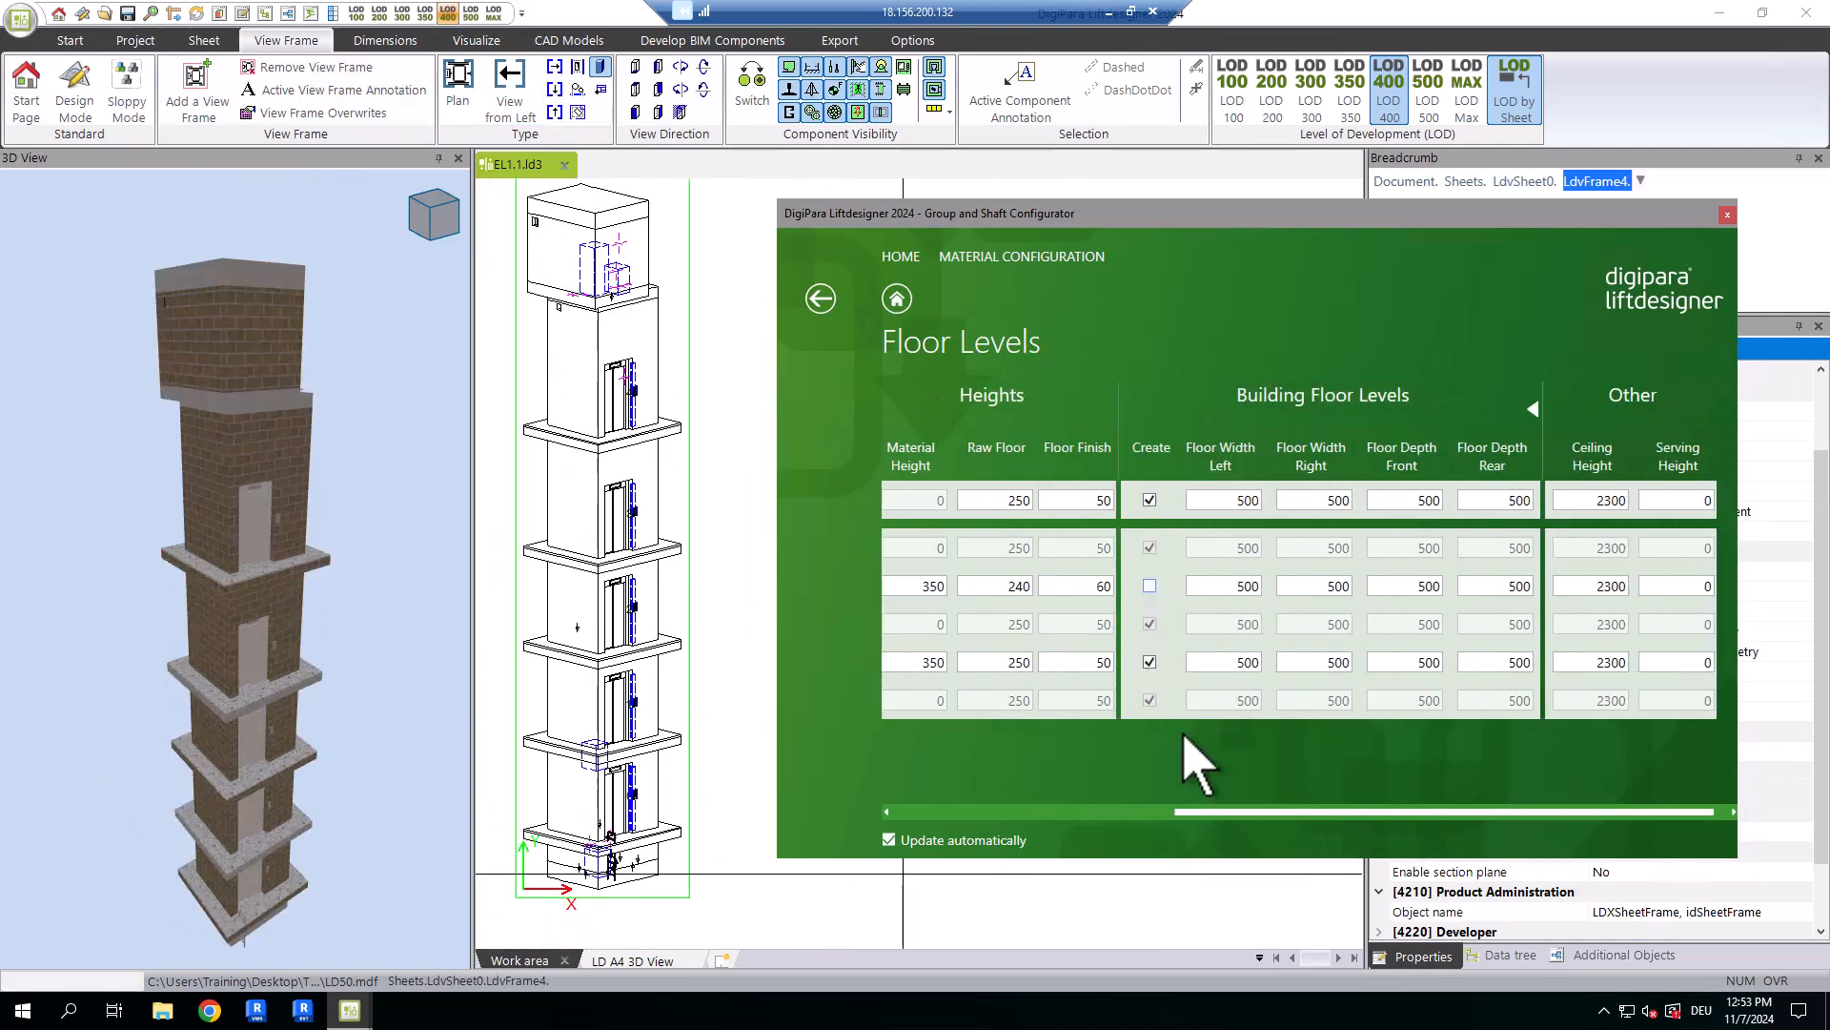
# Set the standard building floor's left width to 1000 and its front depth to 2000.
pyautogui.doubleClick(1243, 500)
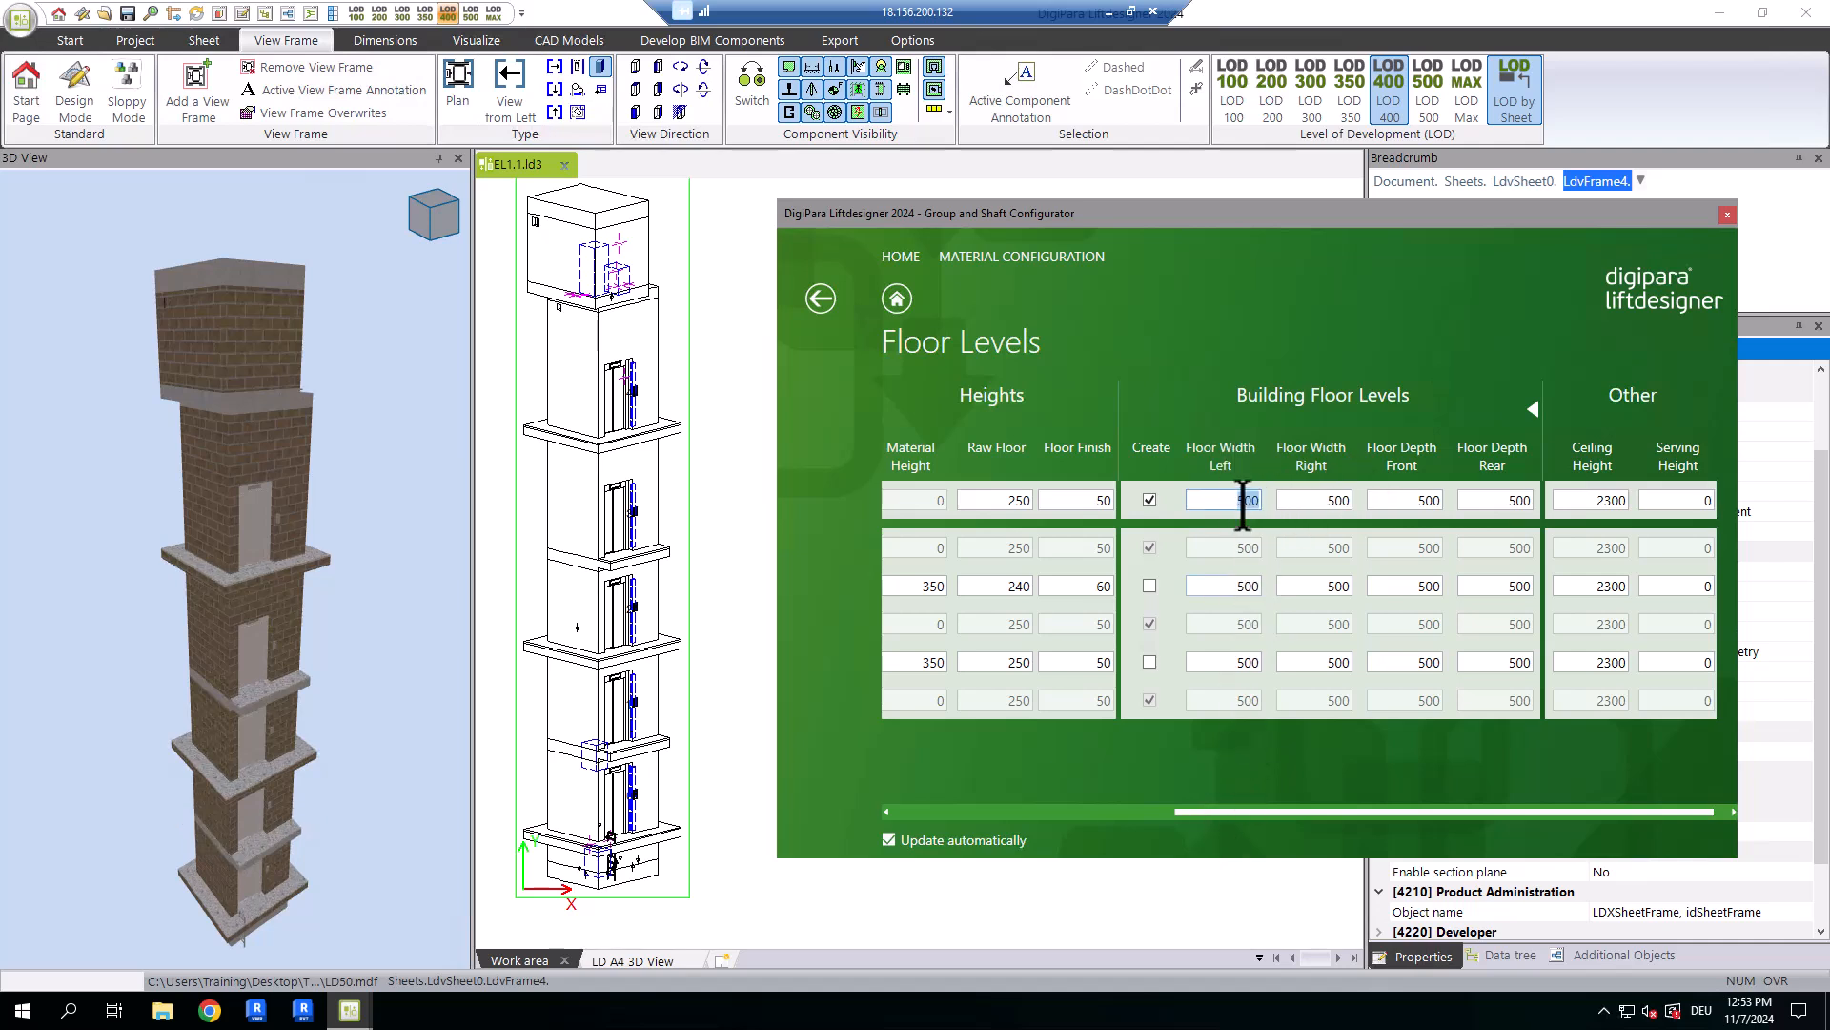
pyautogui.write('1000')
pyautogui.press('Tab')
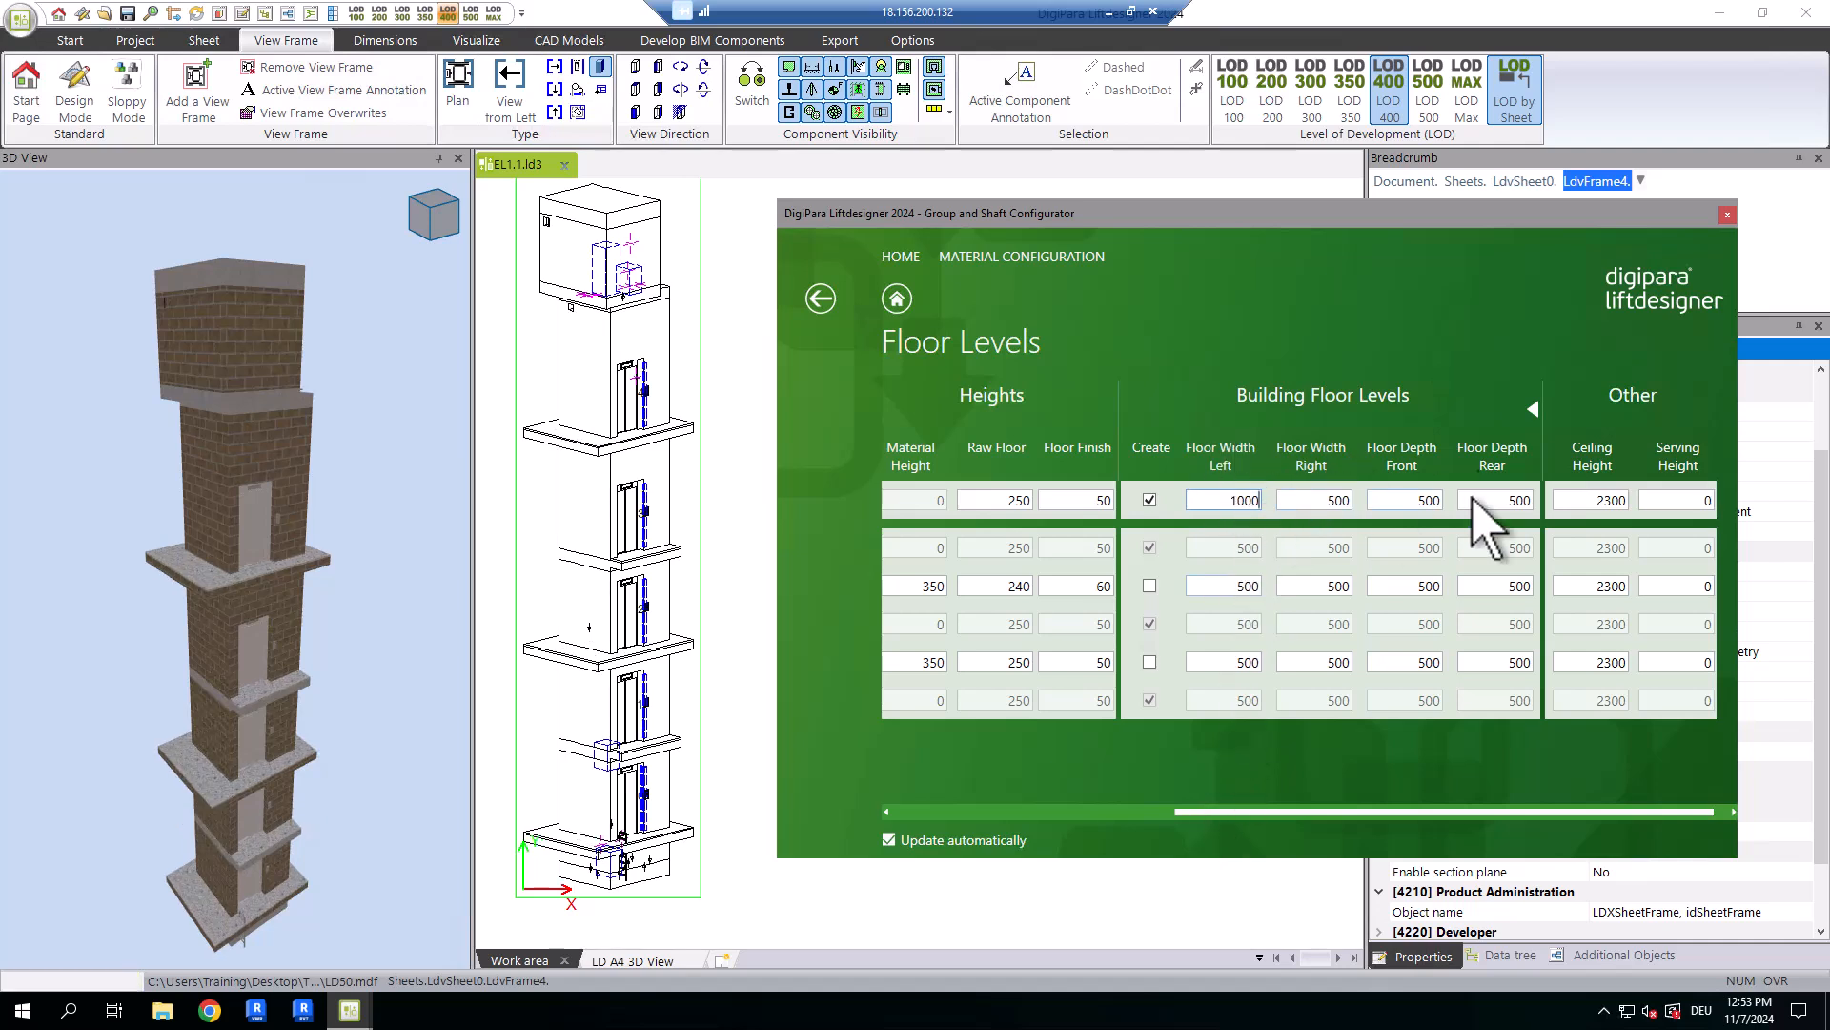
pyautogui.doubleClick(1430, 500)
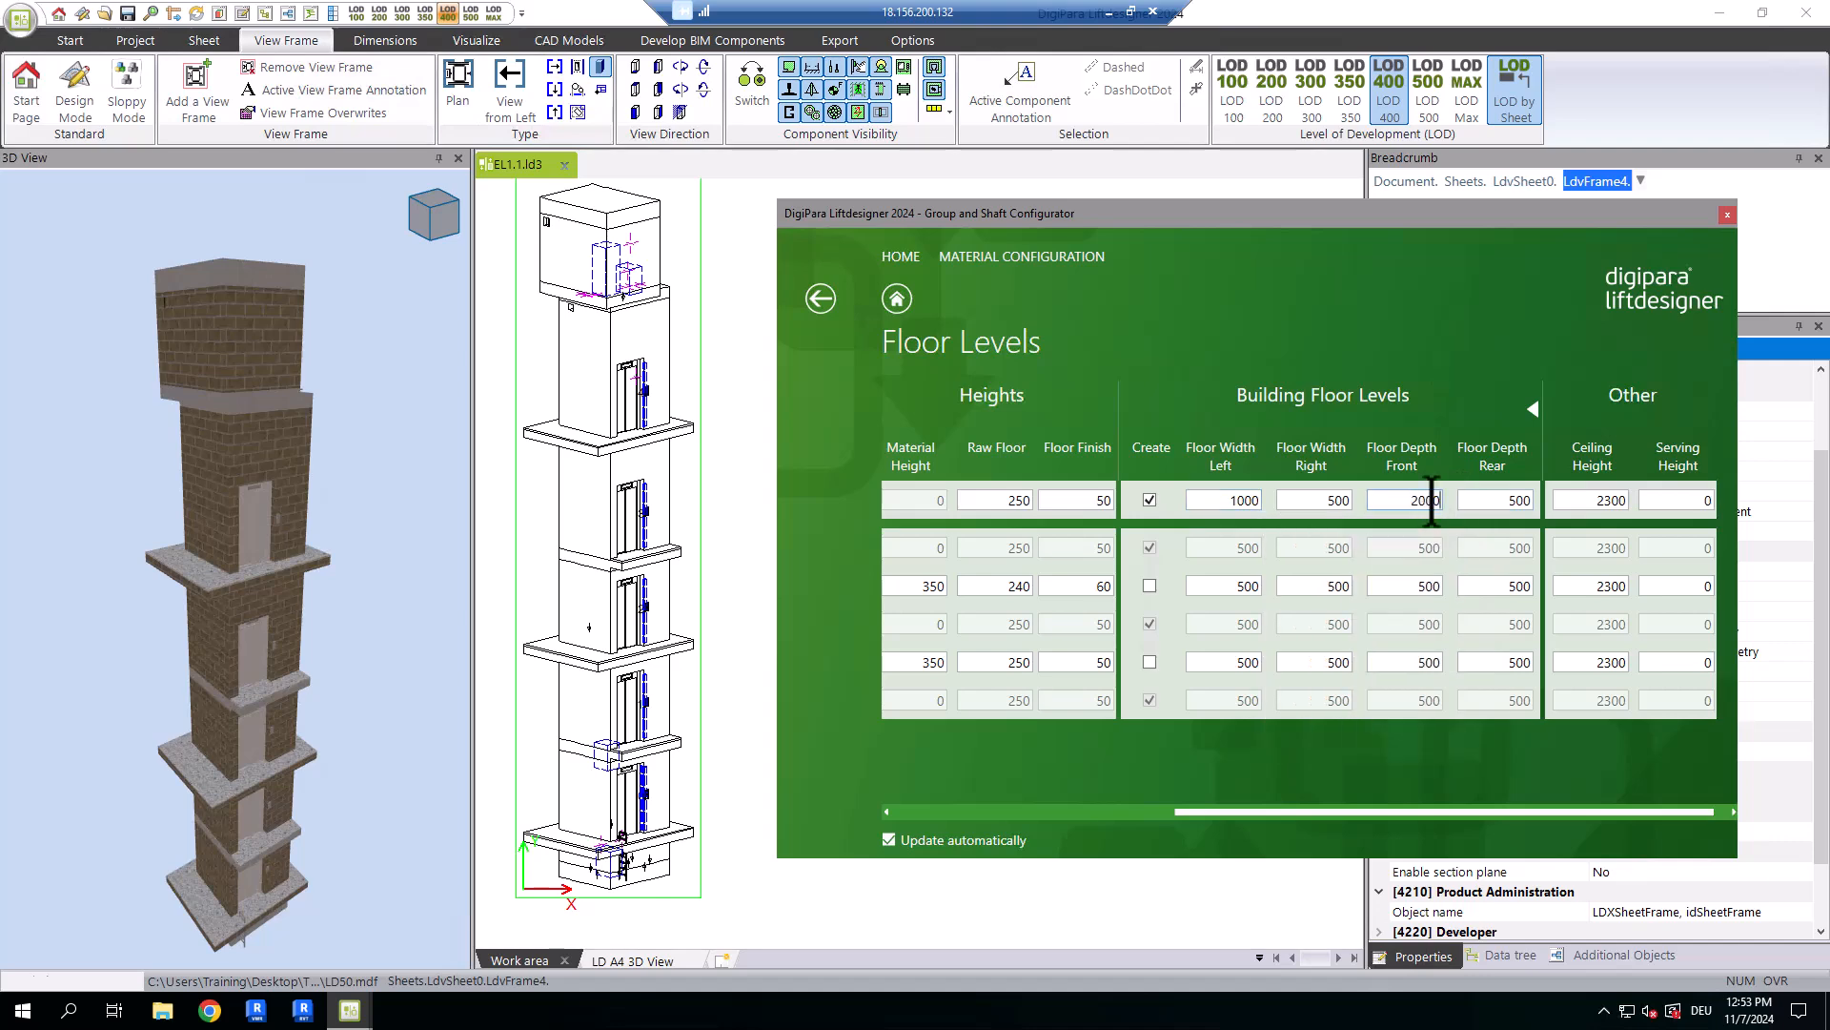
pyautogui.press('Return')
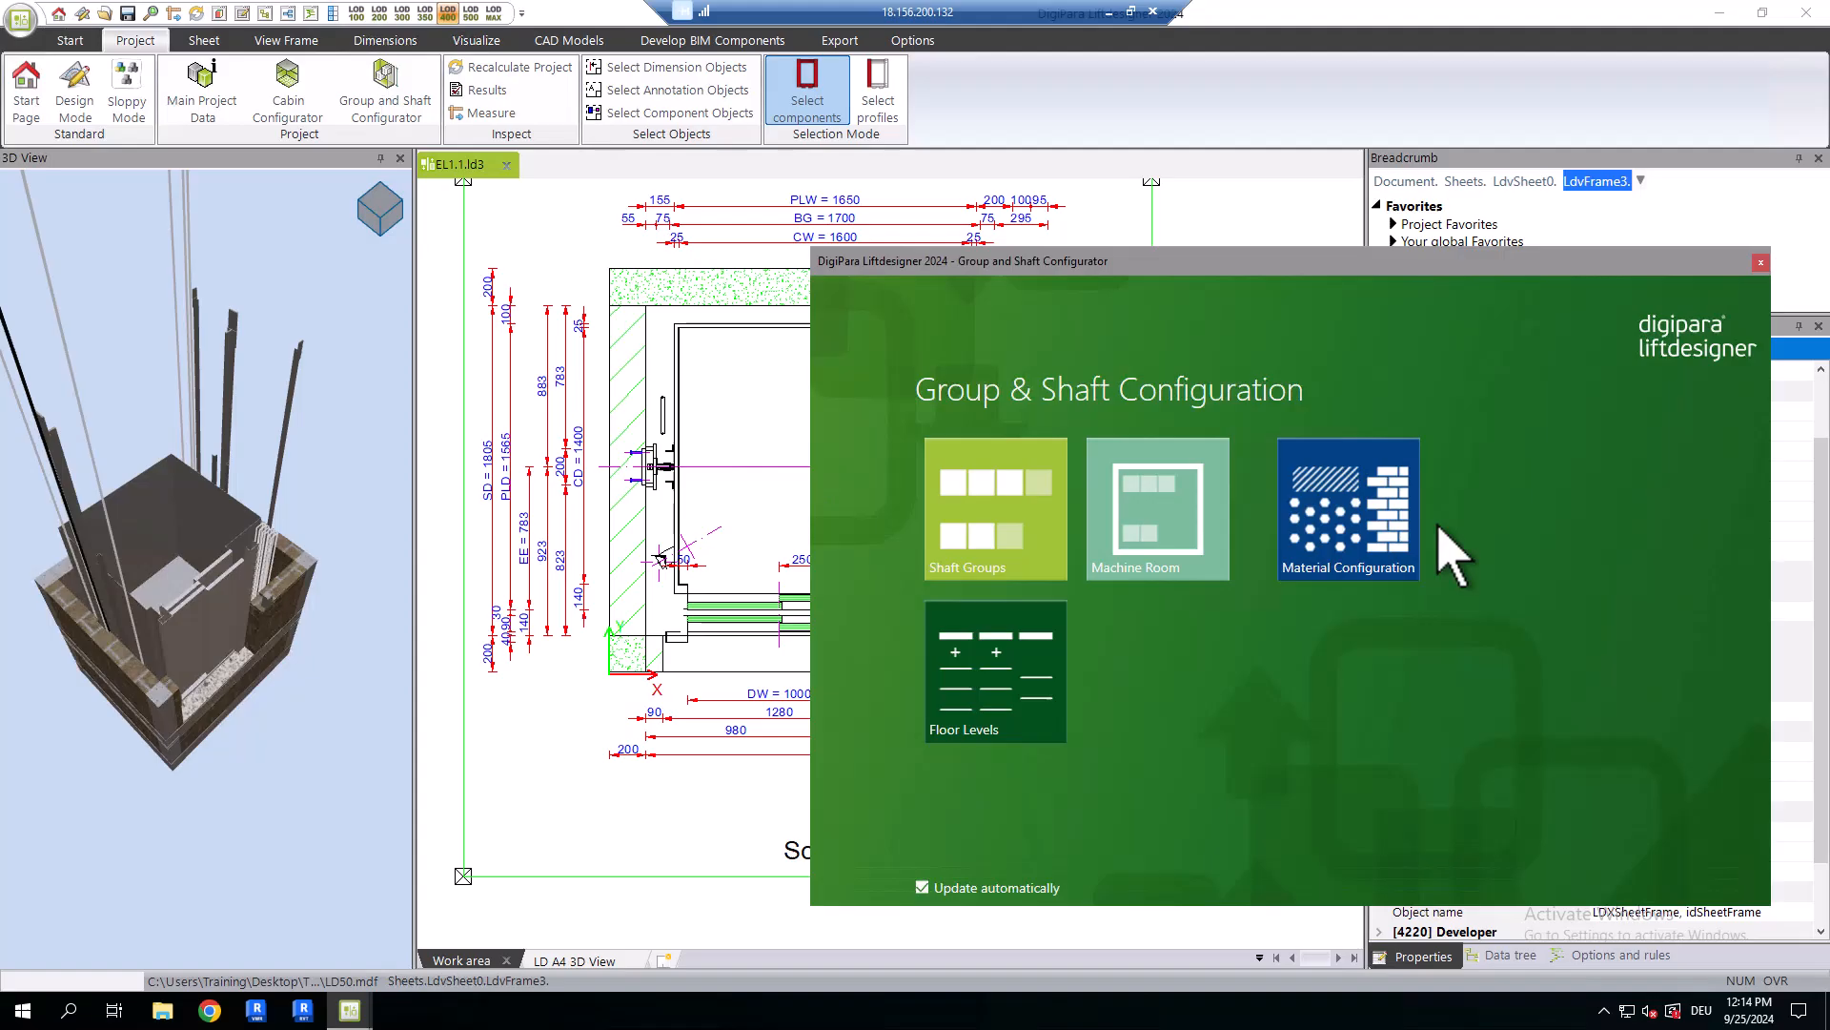
# Open the material configuration preferences, check the hatch patterns offered for the Classic material, and rename it Glass.
pyautogui.click(992, 560)
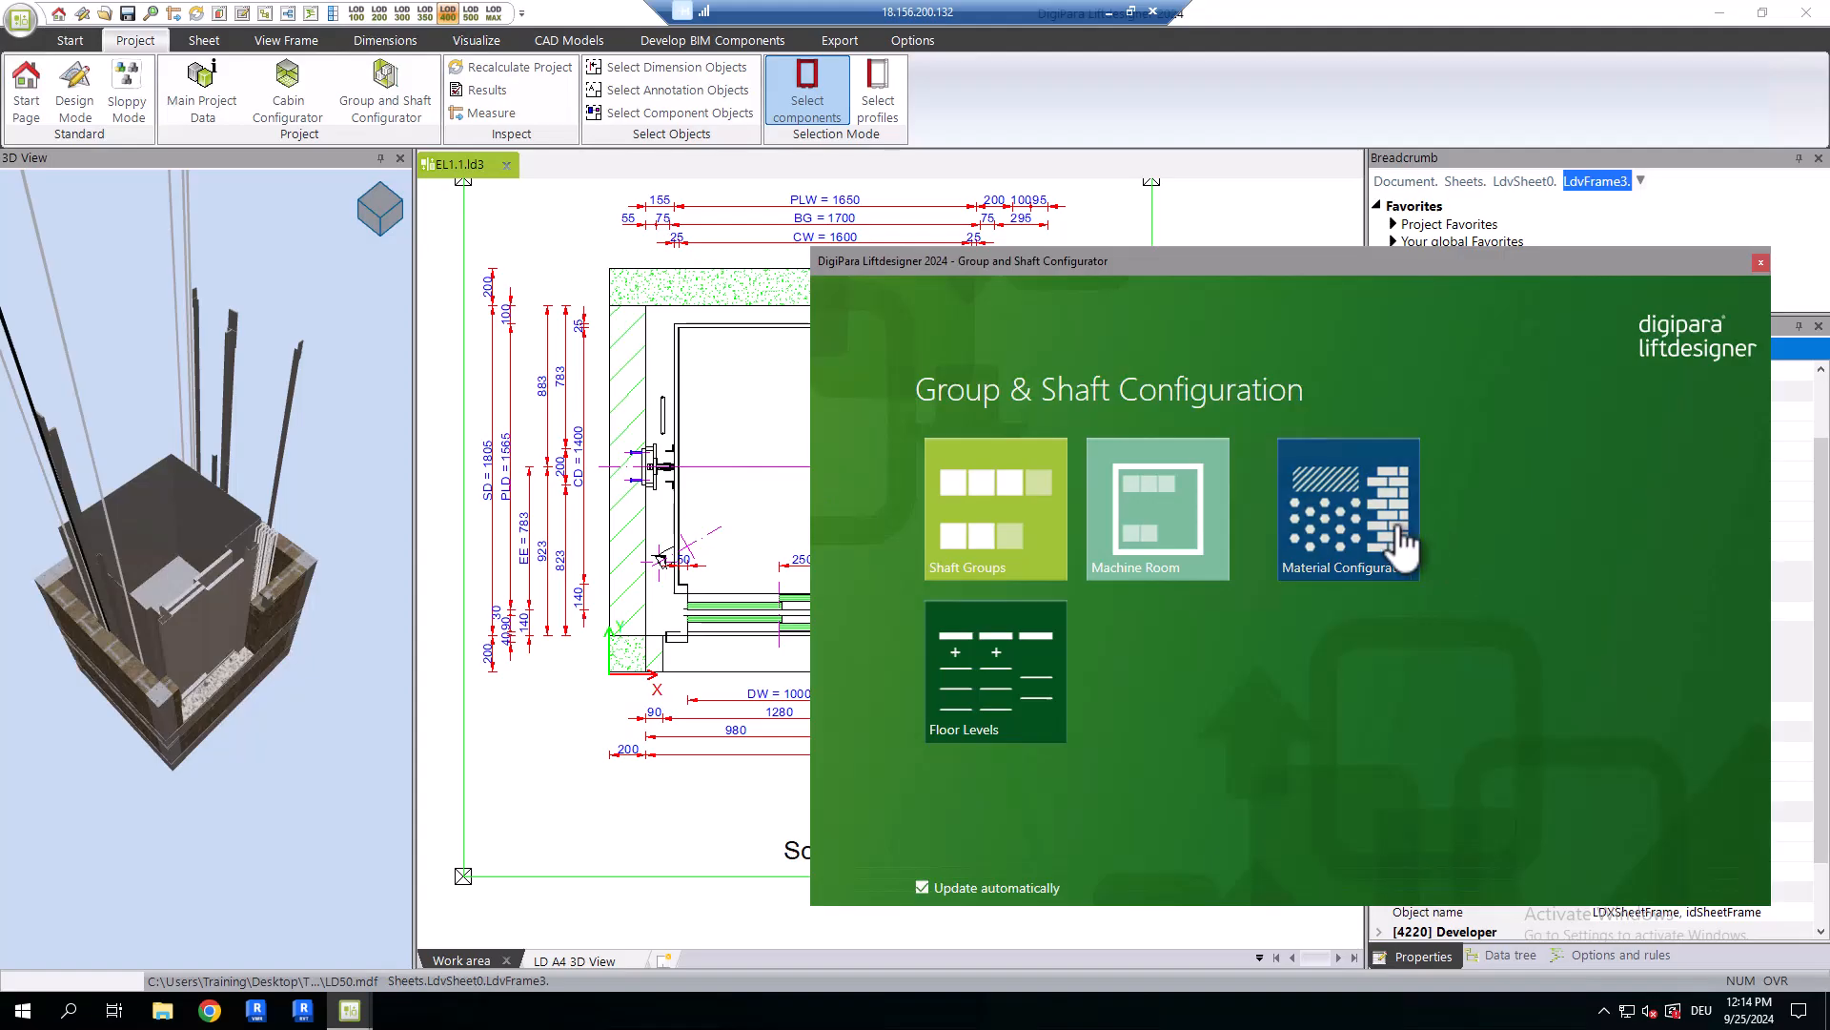
pyautogui.click(1384, 538)
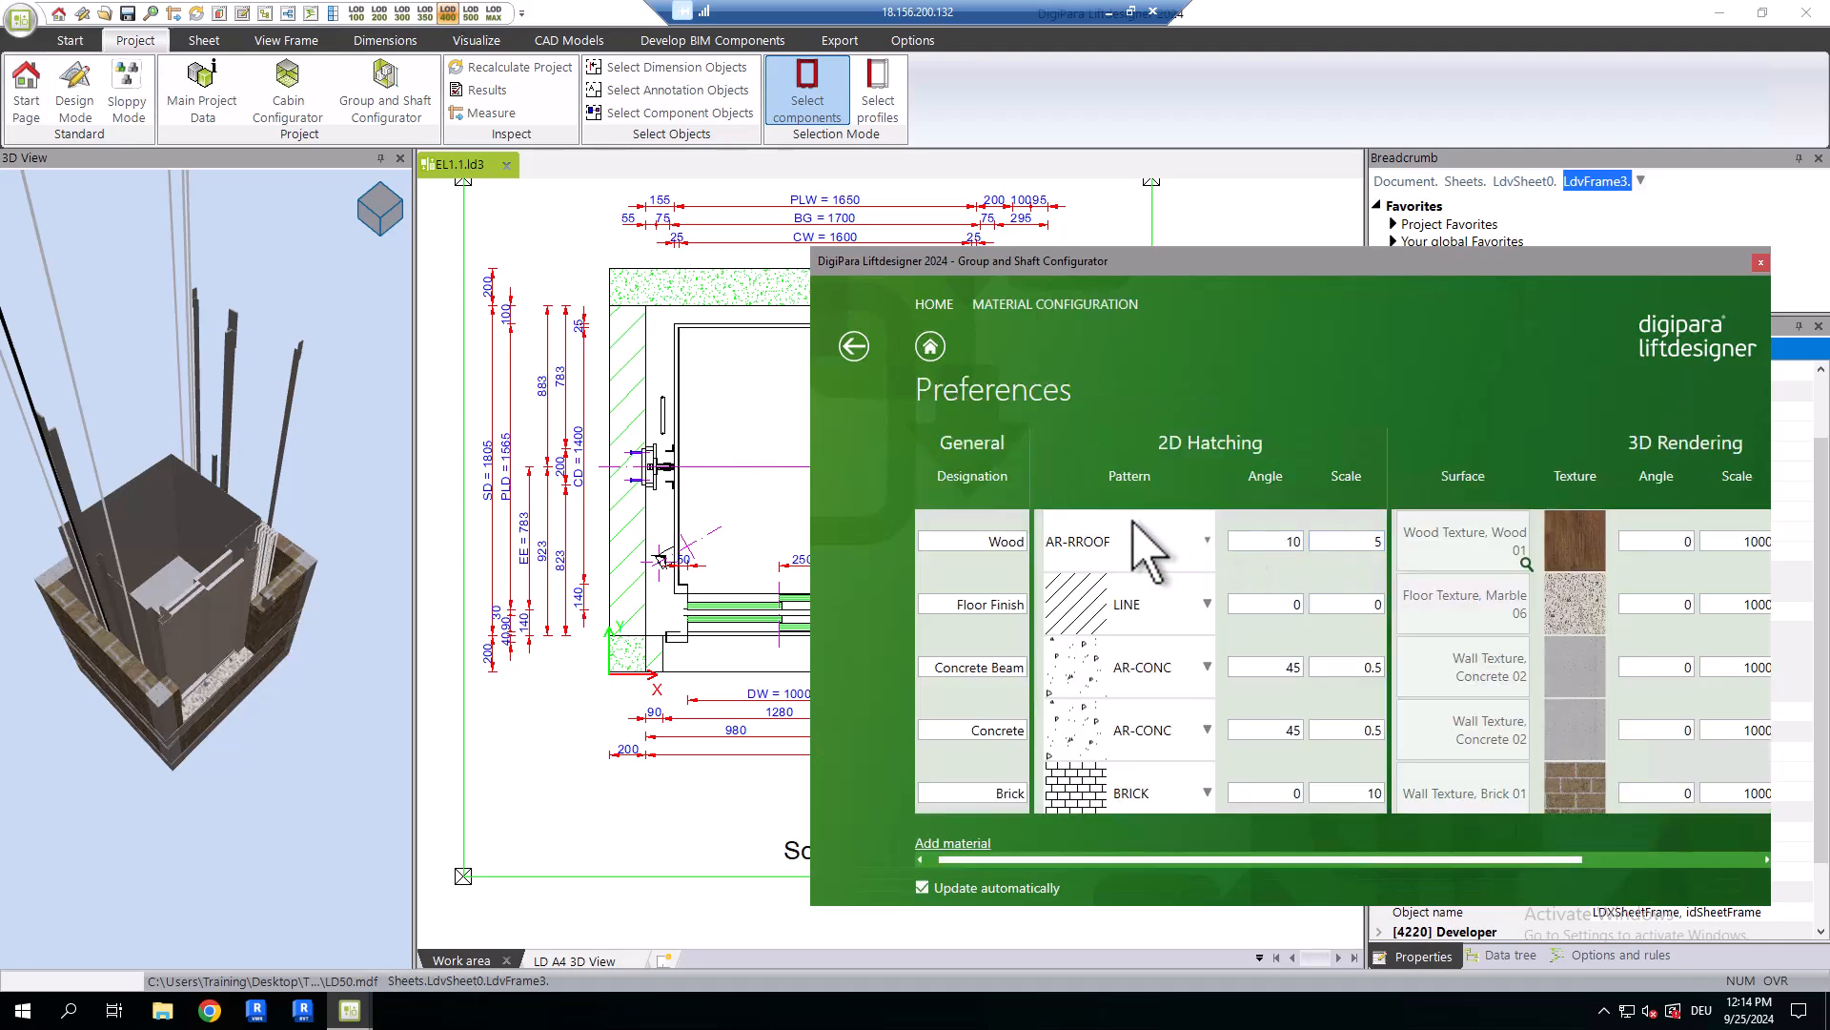
pyautogui.scroll(-1, 1086, 563)
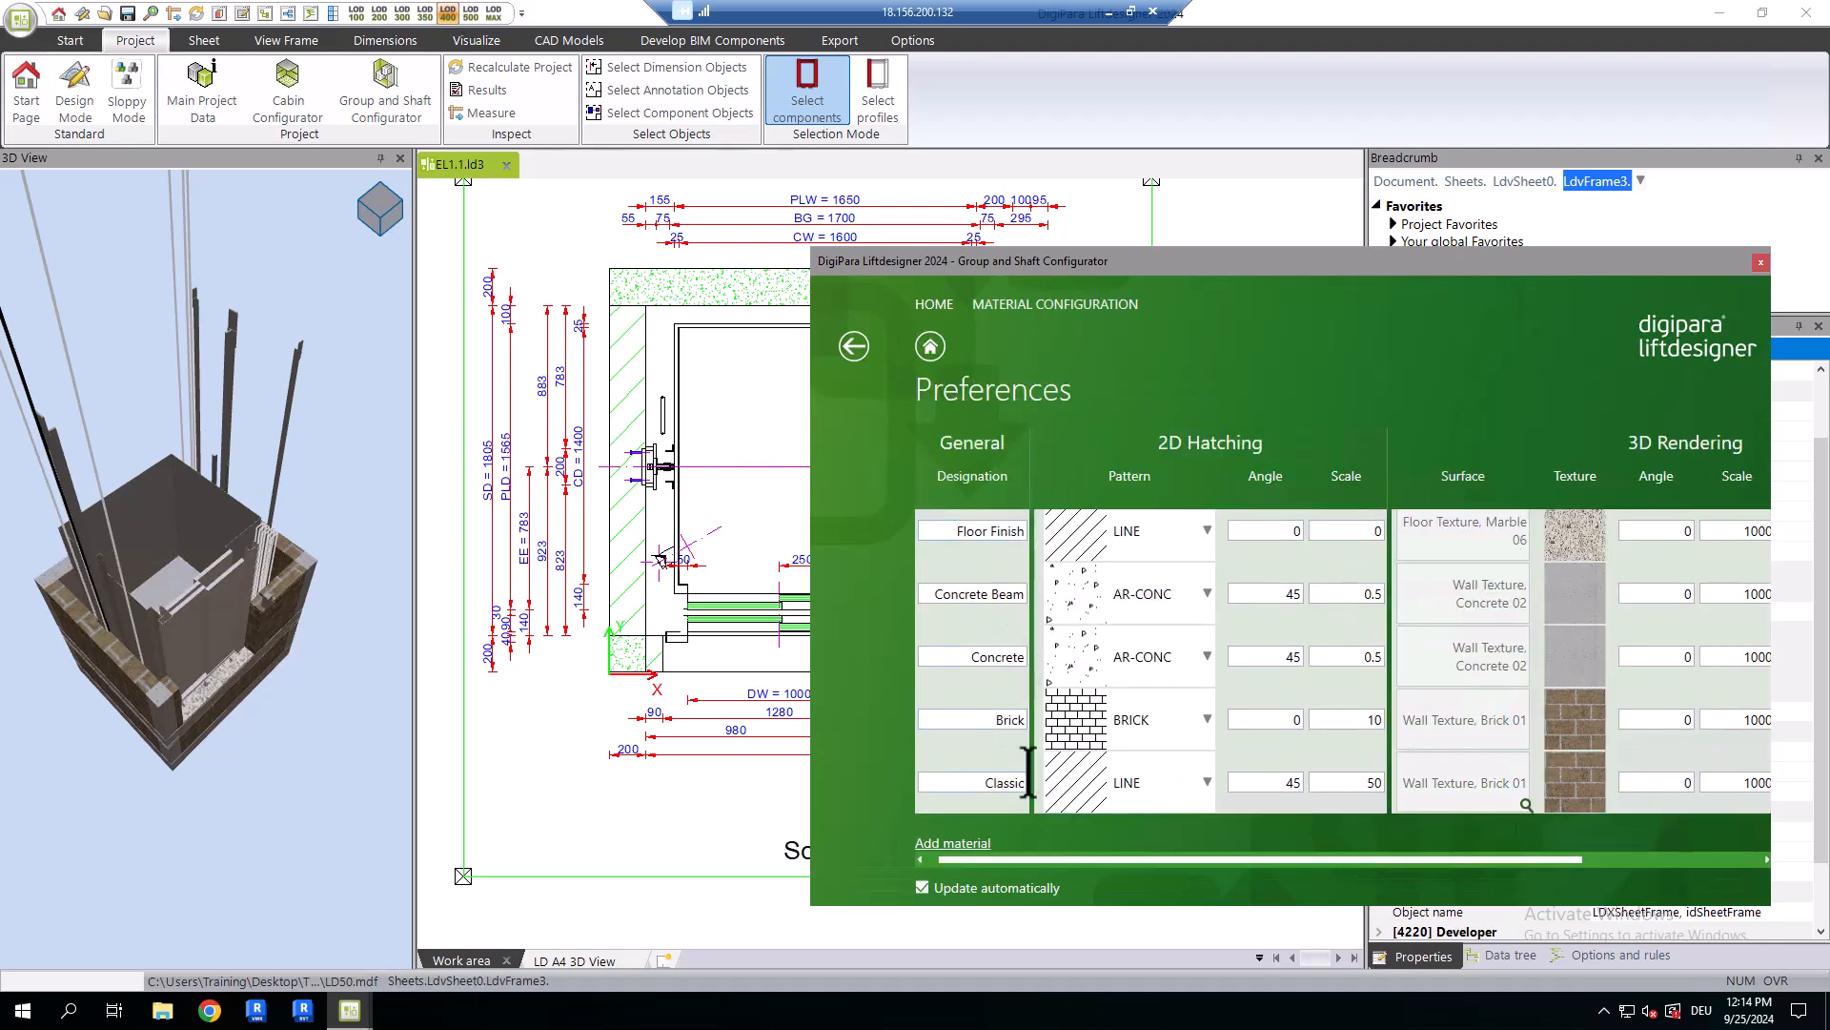
pyautogui.click(1204, 788)
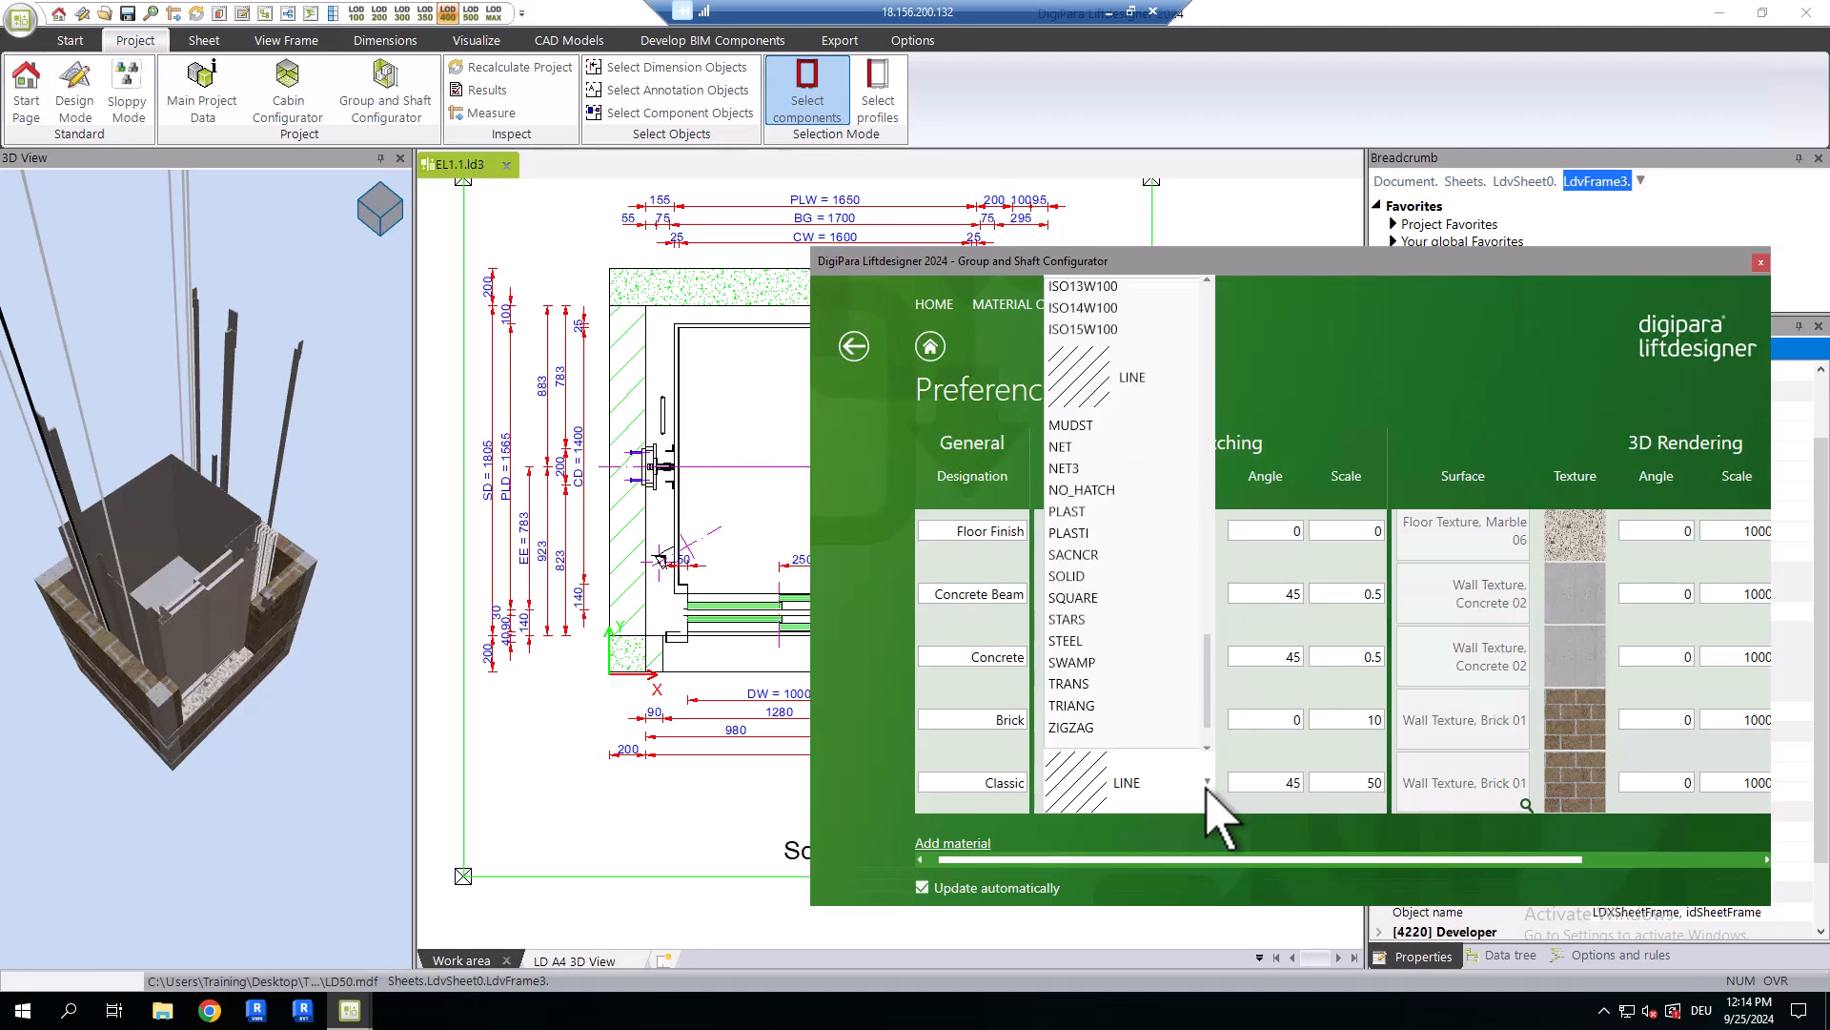
pyautogui.click(1207, 785)
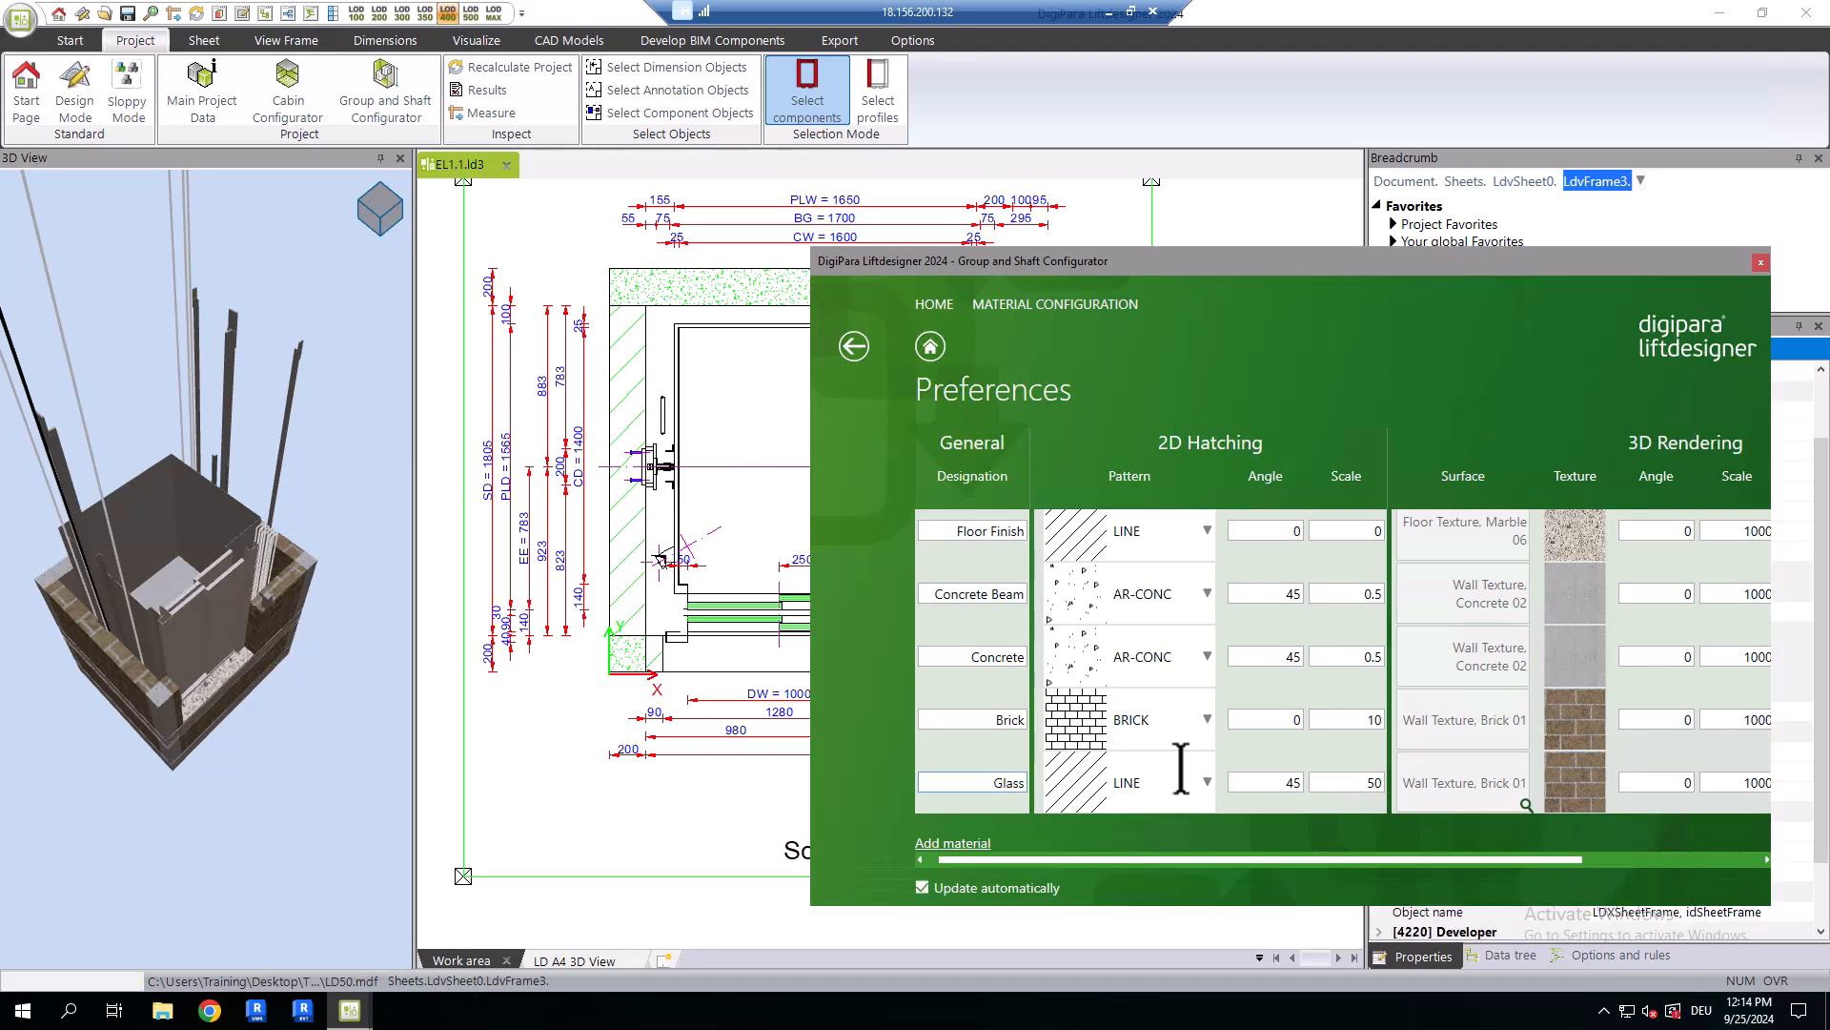
# Set the Glass material's 2D hatching to the DOTS pattern with angle 0 and scale 30.
pyautogui.click(1207, 782)
pyautogui.scroll(8, 1182, 705)
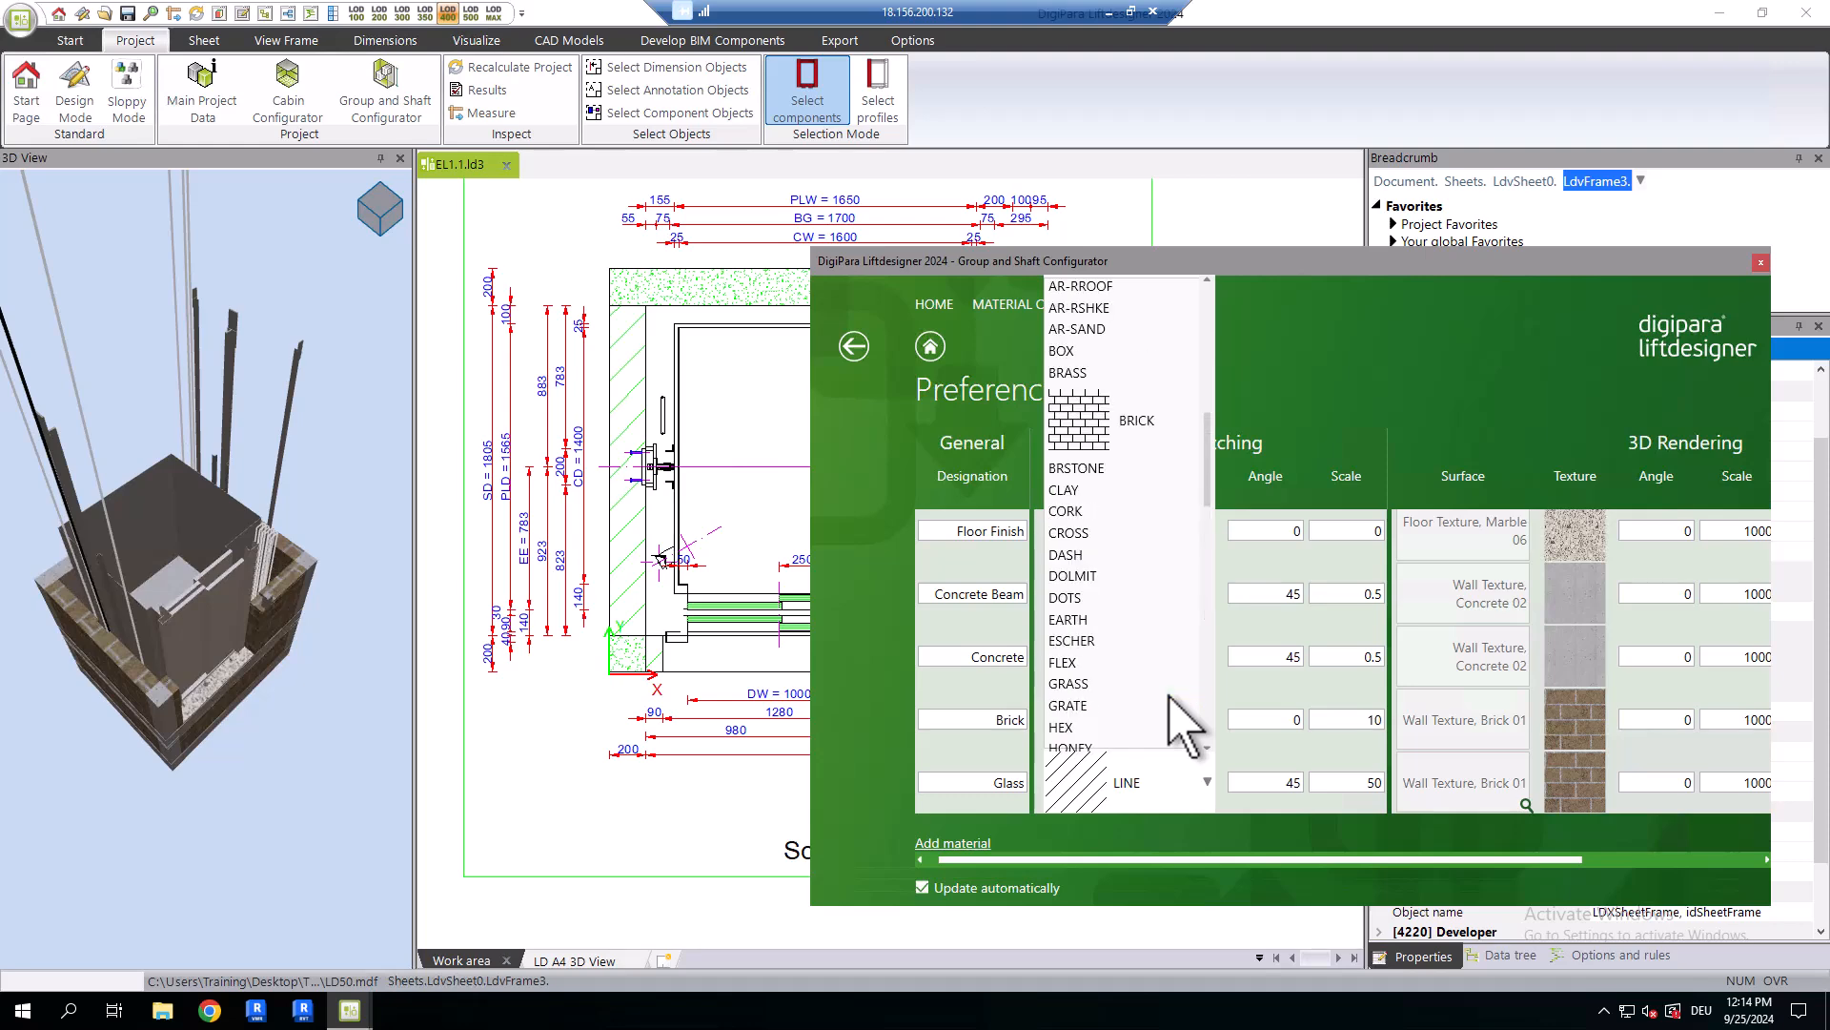
pyautogui.click(1105, 599)
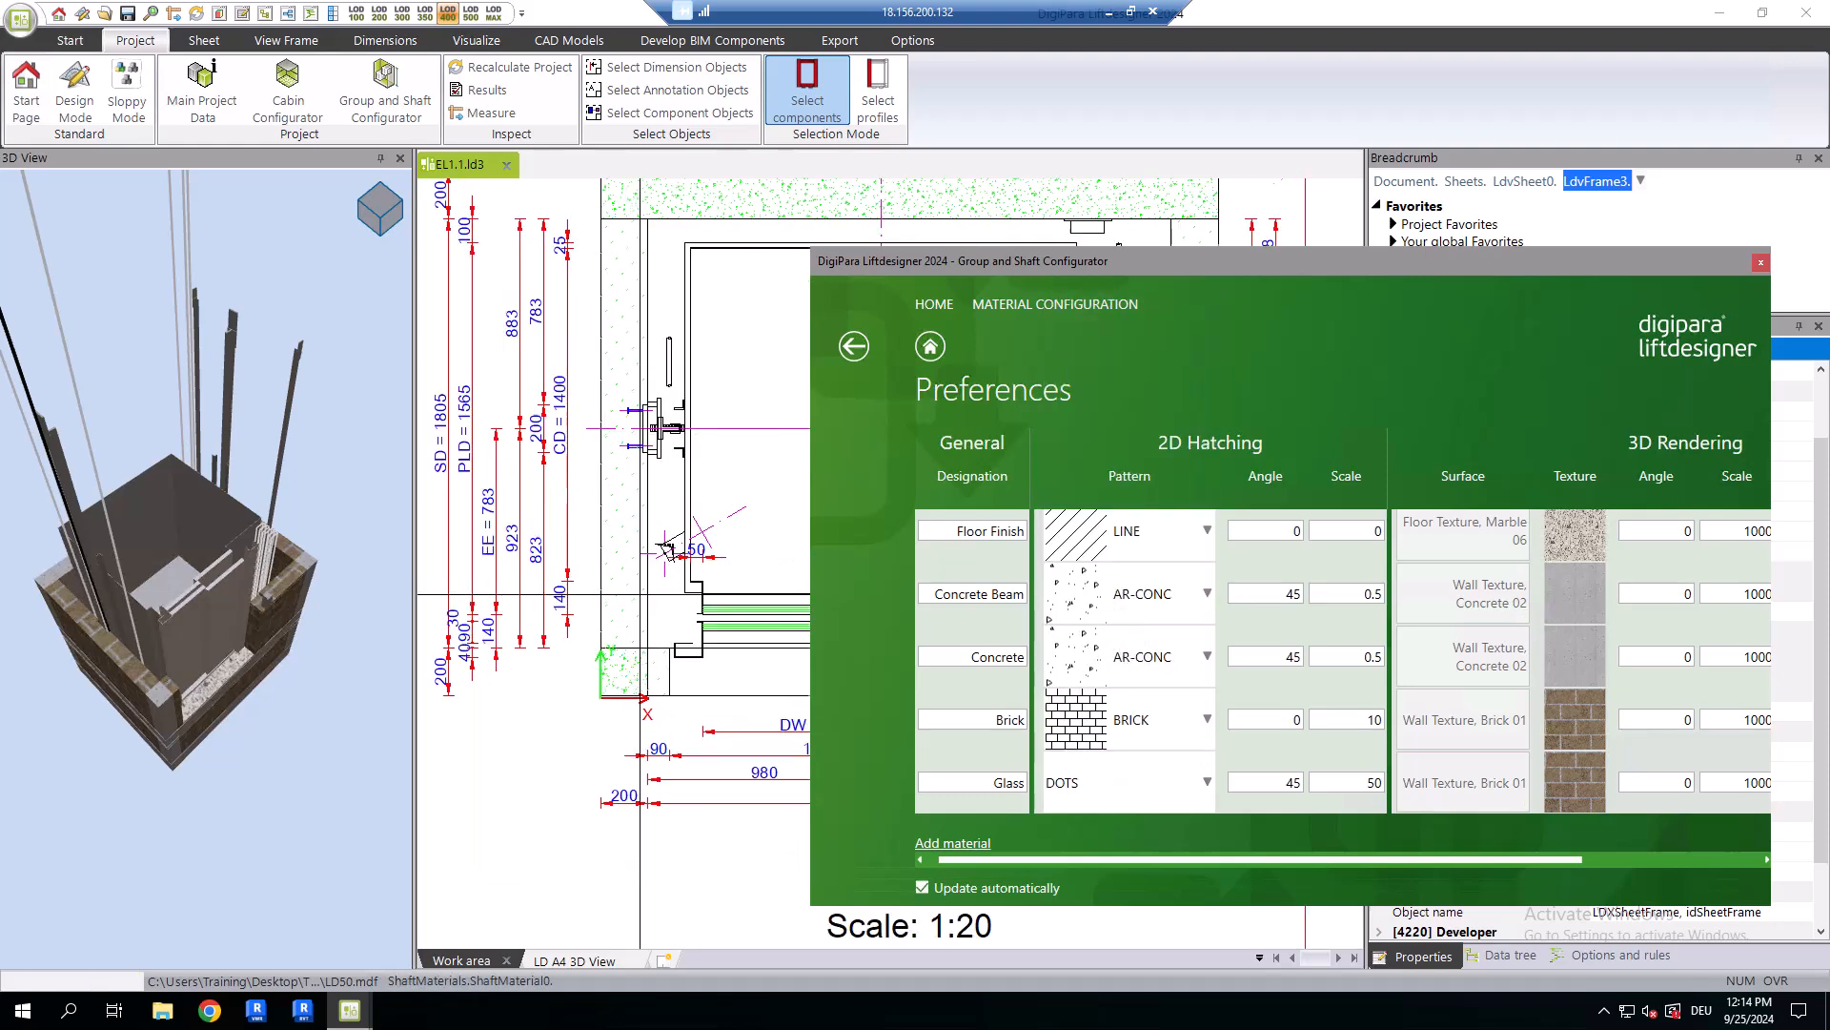
pyautogui.doubleClick(1294, 781)
pyautogui.doubleClick(1354, 780)
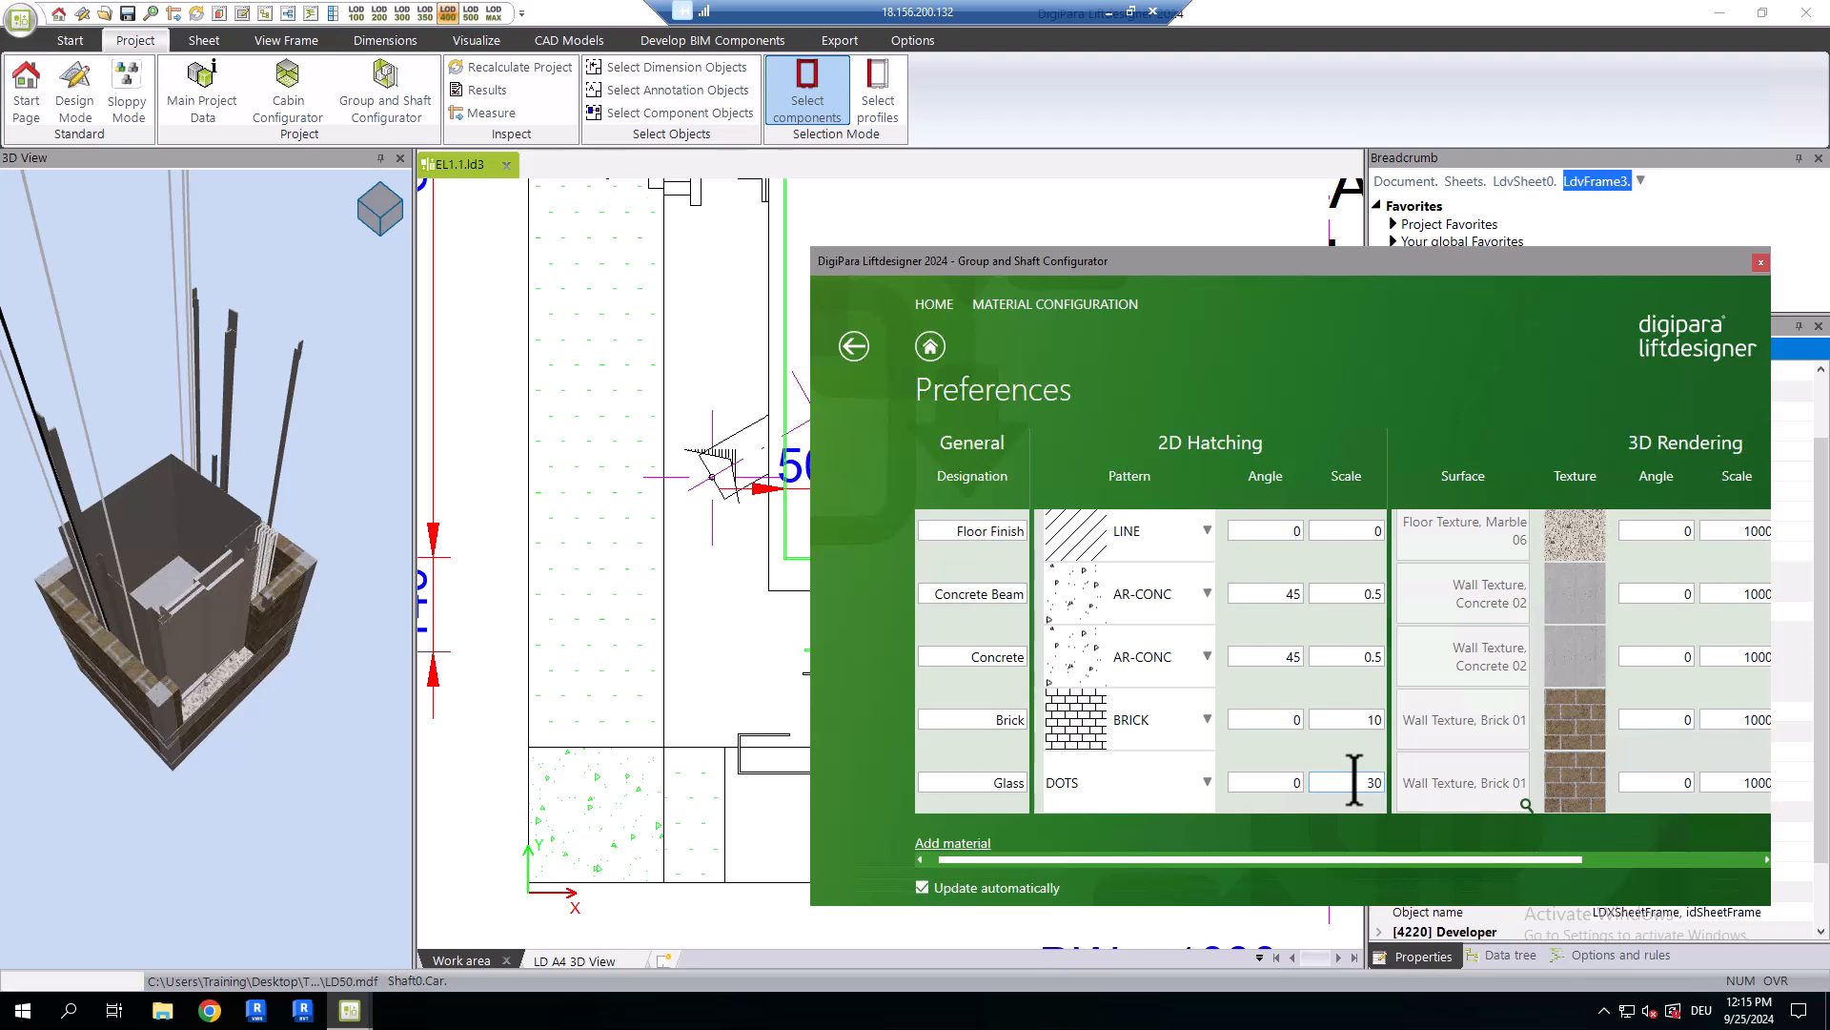
pyautogui.moveTo(1369, 861); pyautogui.dragTo(1511, 868)
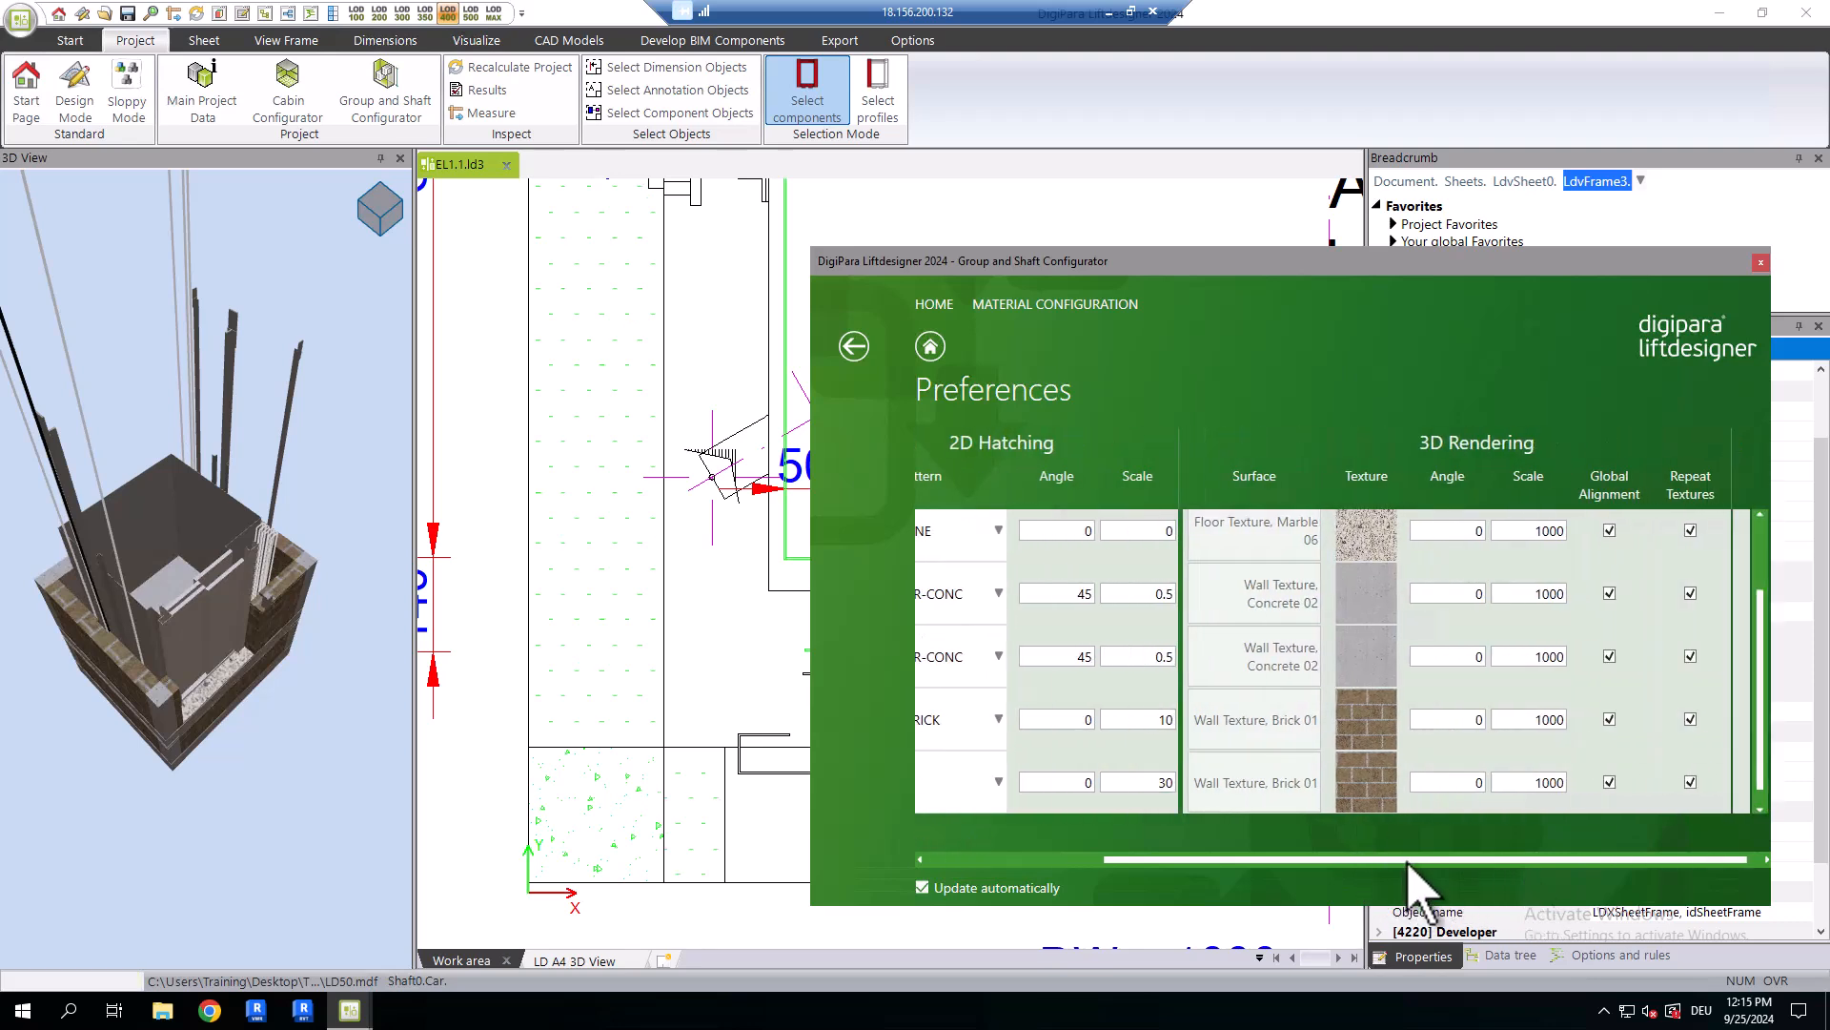
# Assign the Glass, Blue A=20 surface to the Glass material's 3D rendering and close the Group and Shaft Configurator.
pyautogui.click(1317, 805)
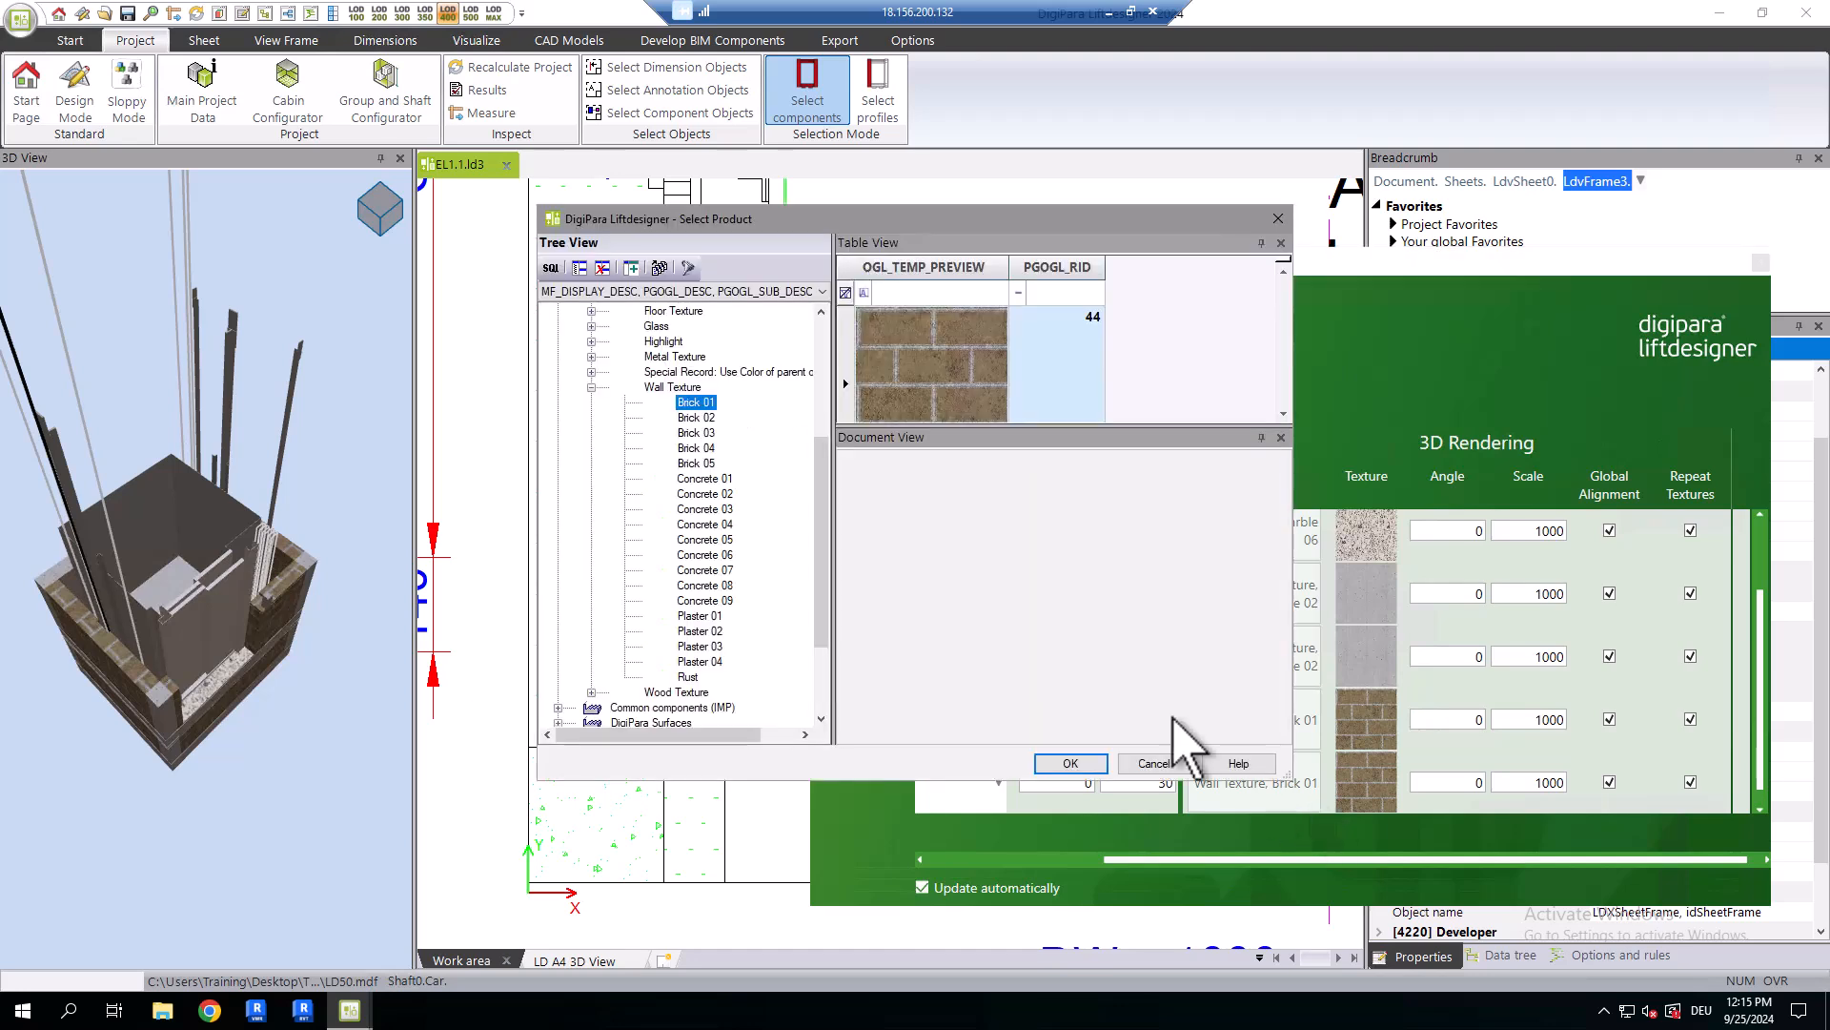
pyautogui.click(657, 326)
pyautogui.click(591, 326)
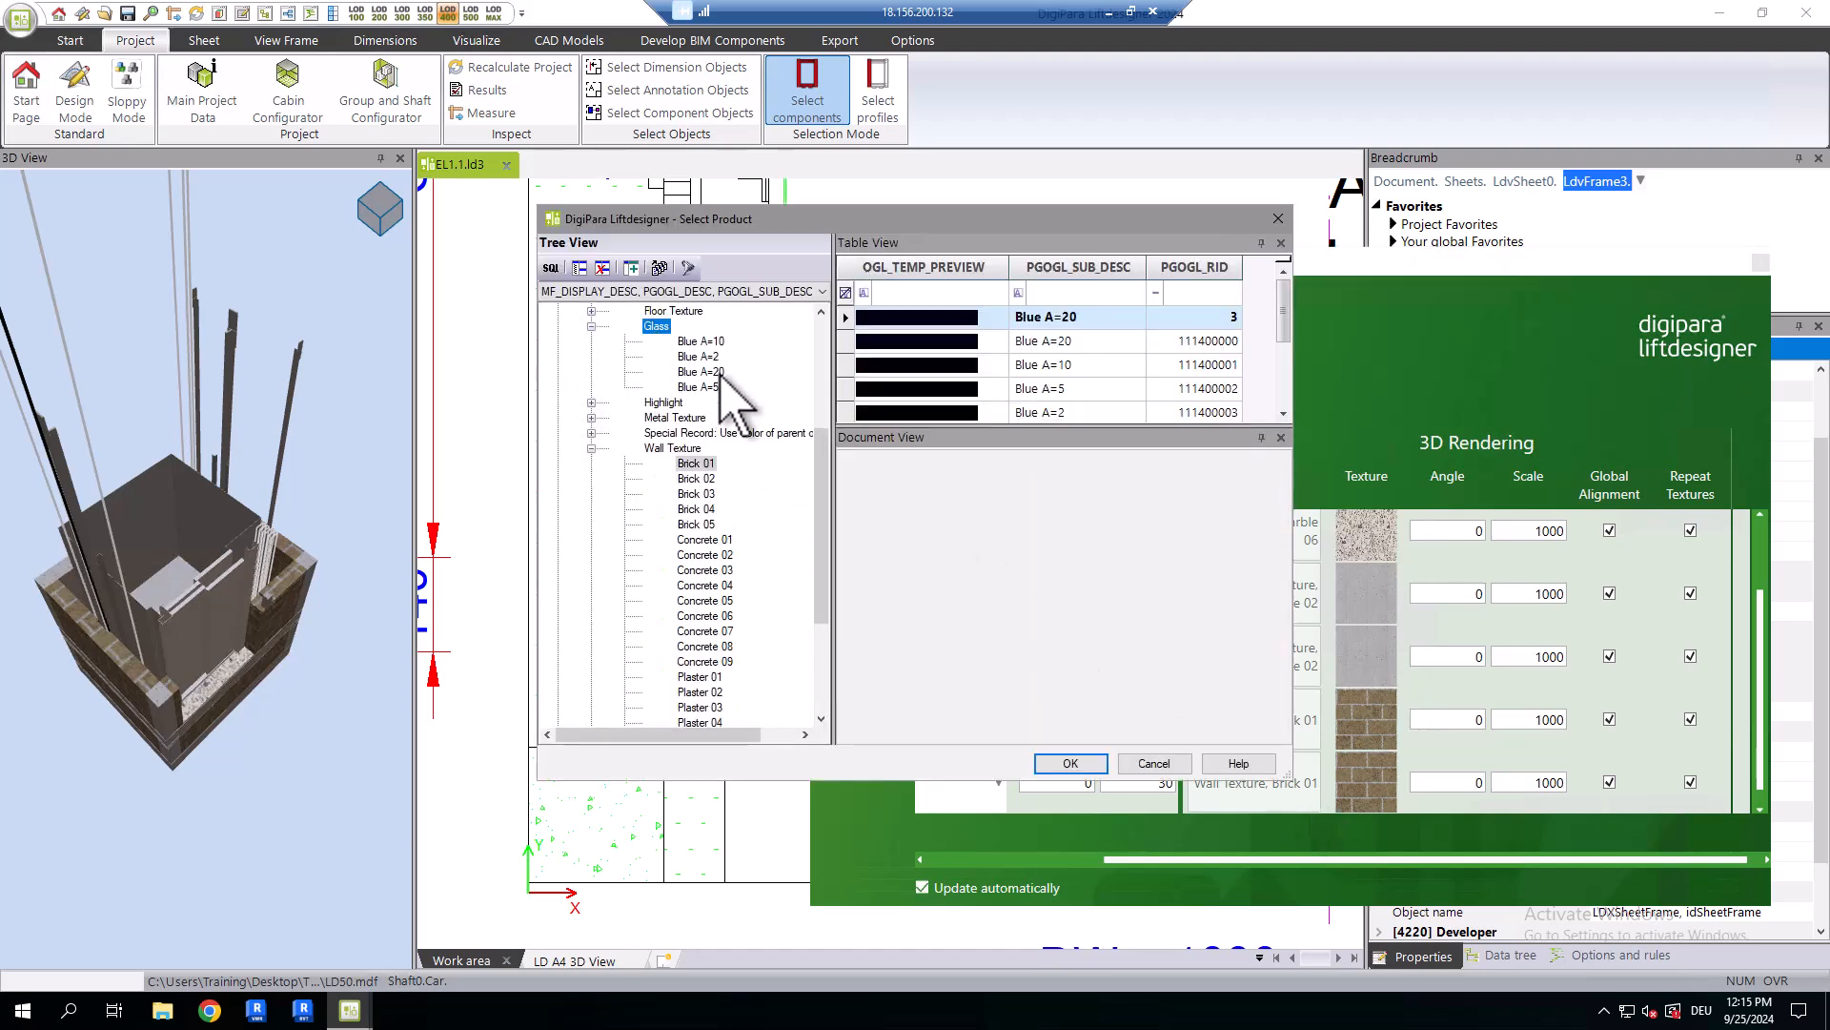
pyautogui.click(721, 371)
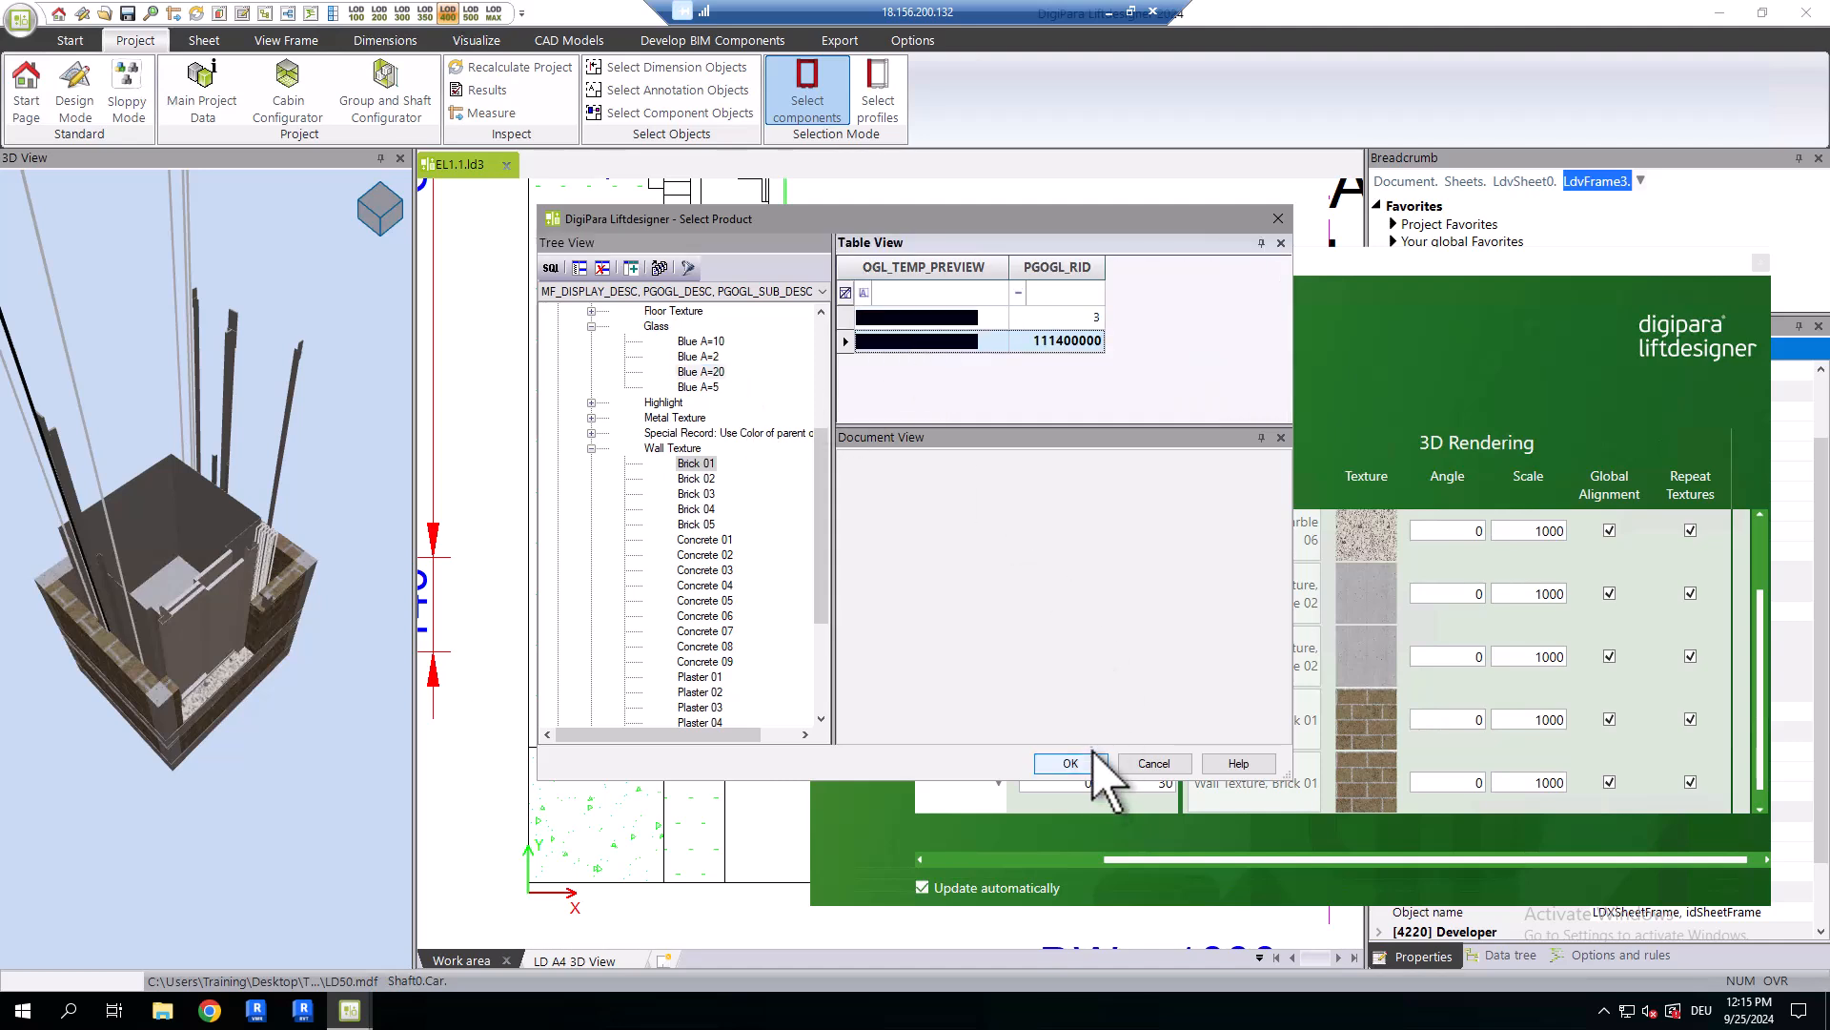
pyautogui.click(1104, 766)
pyautogui.moveTo(1361, 801)
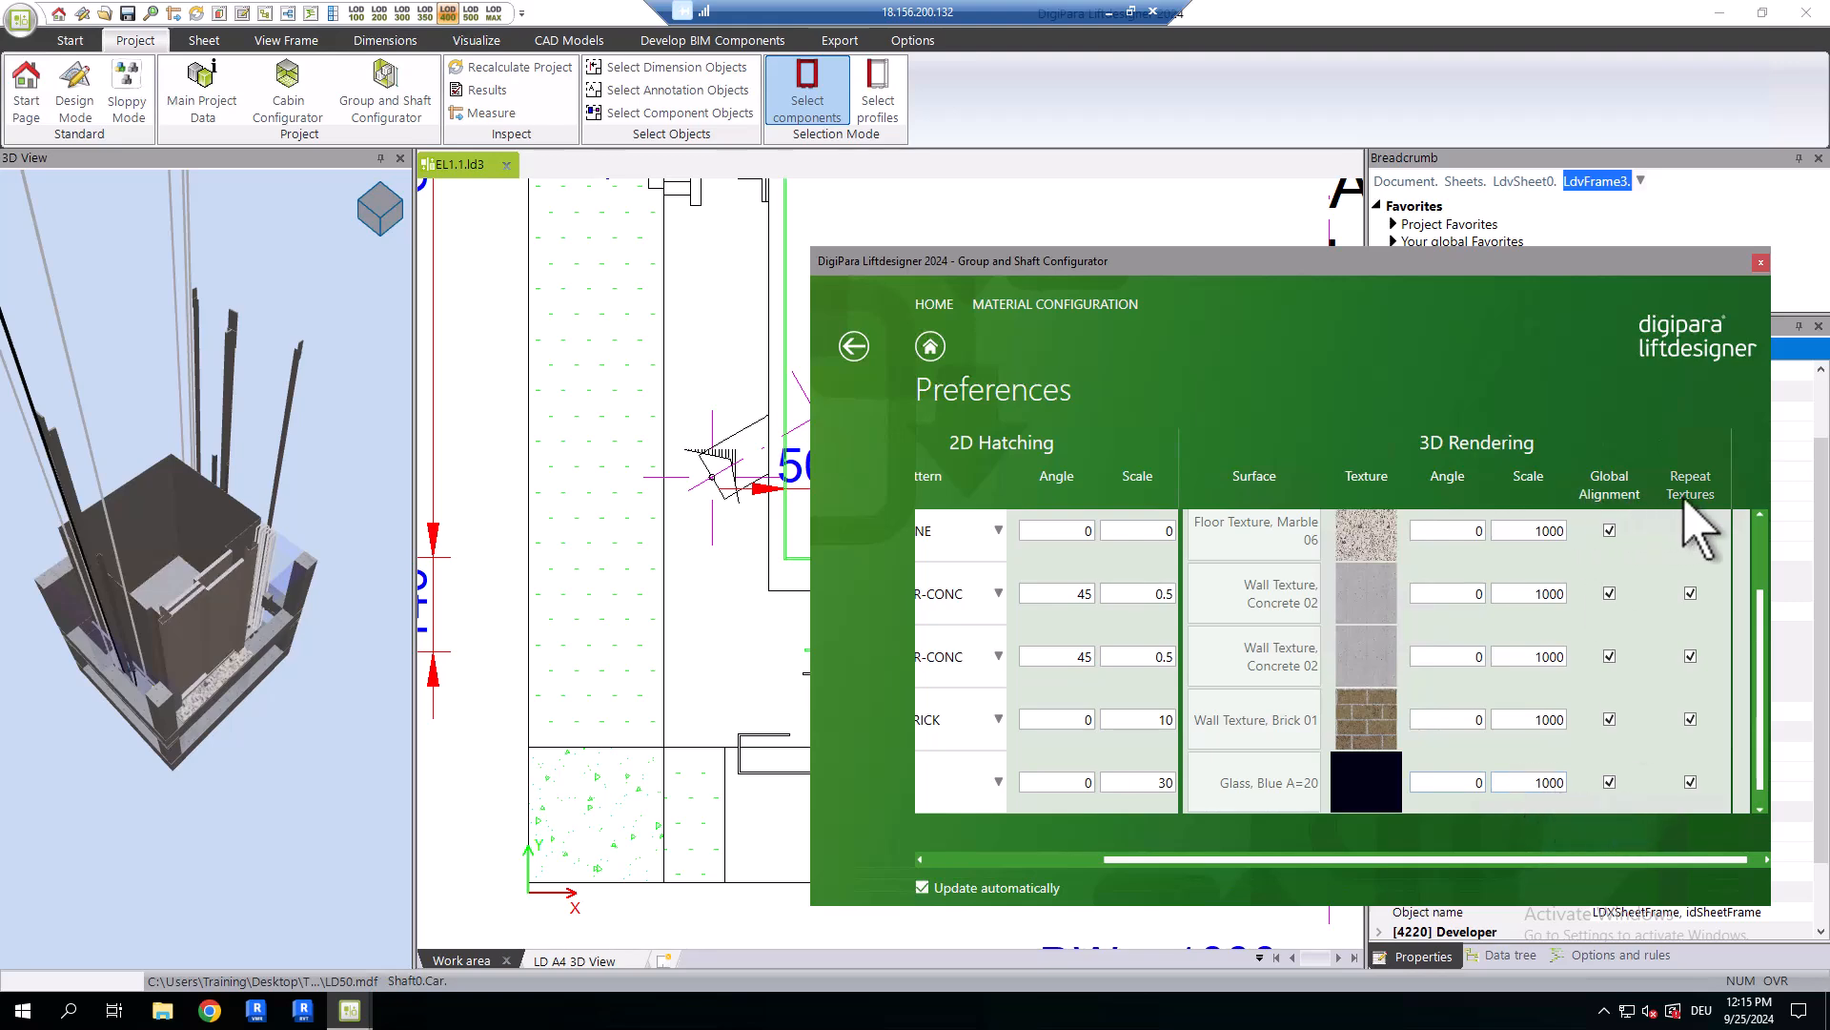
pyautogui.click(1760, 262)
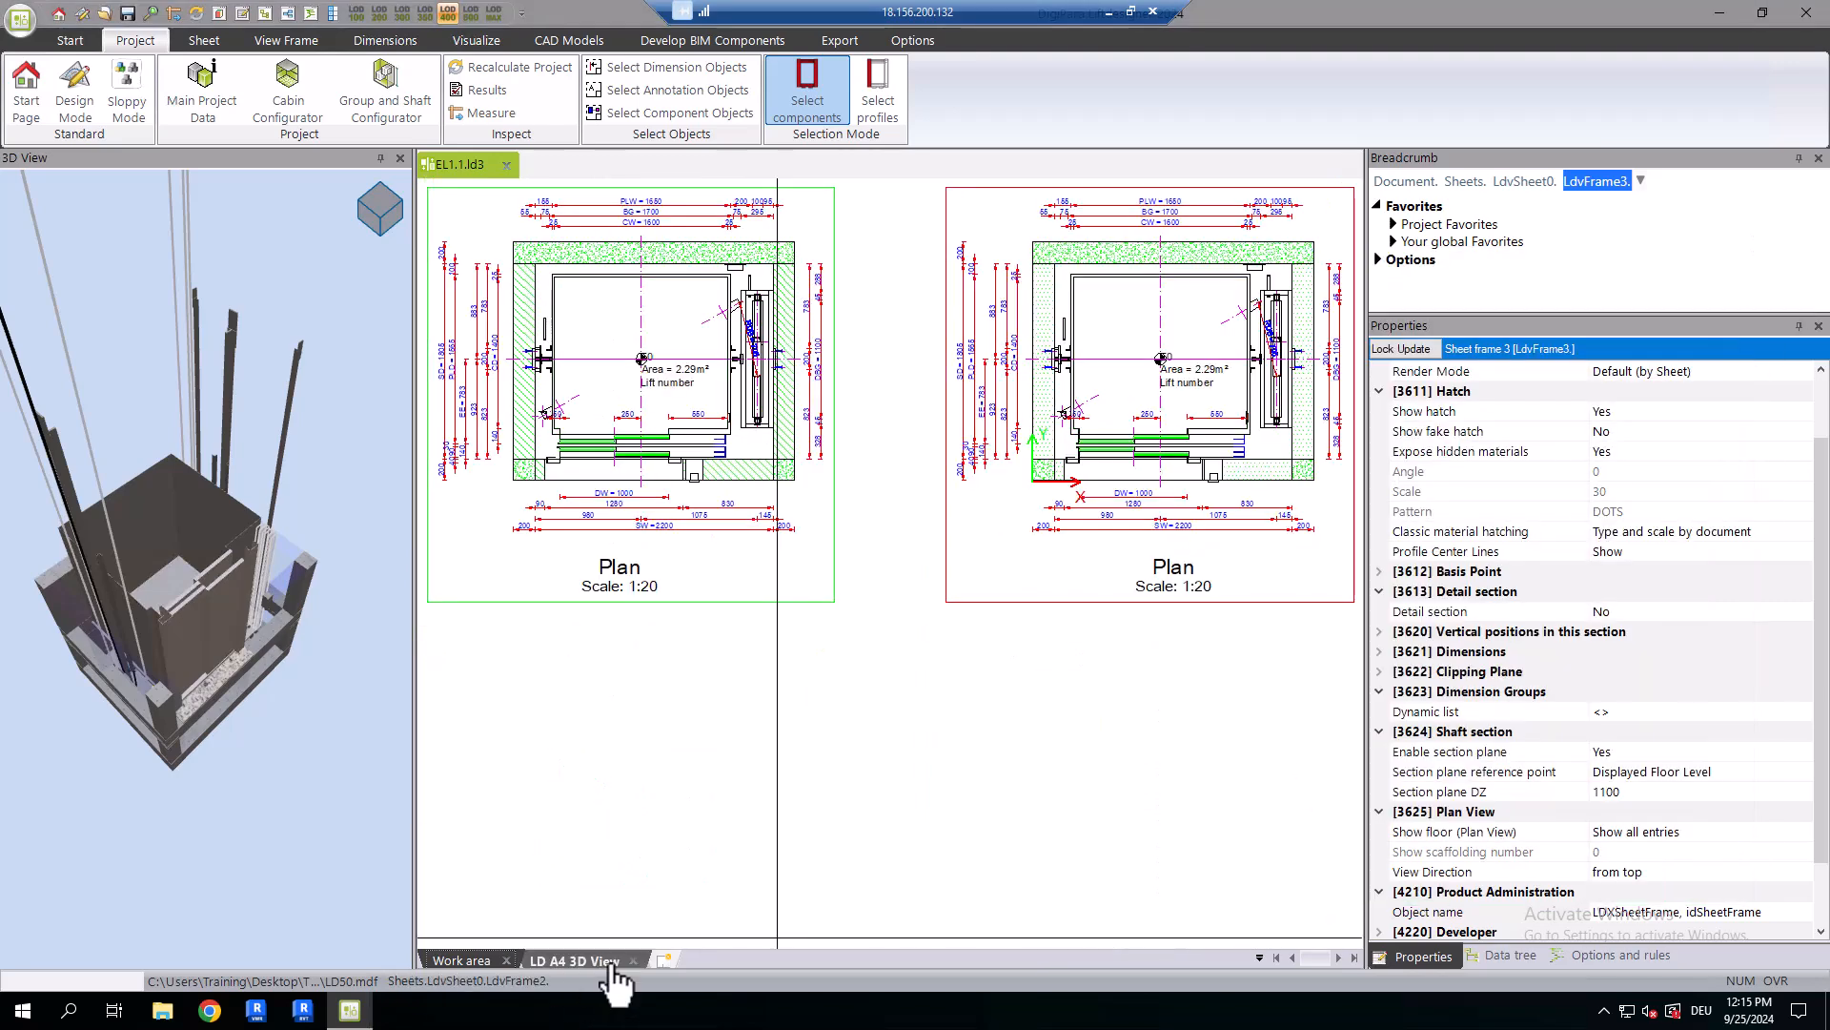
# Open the LD A4 3D View sheet and examine the whole shaft's glass walls in the 3D model.
pyautogui.click(574, 960)
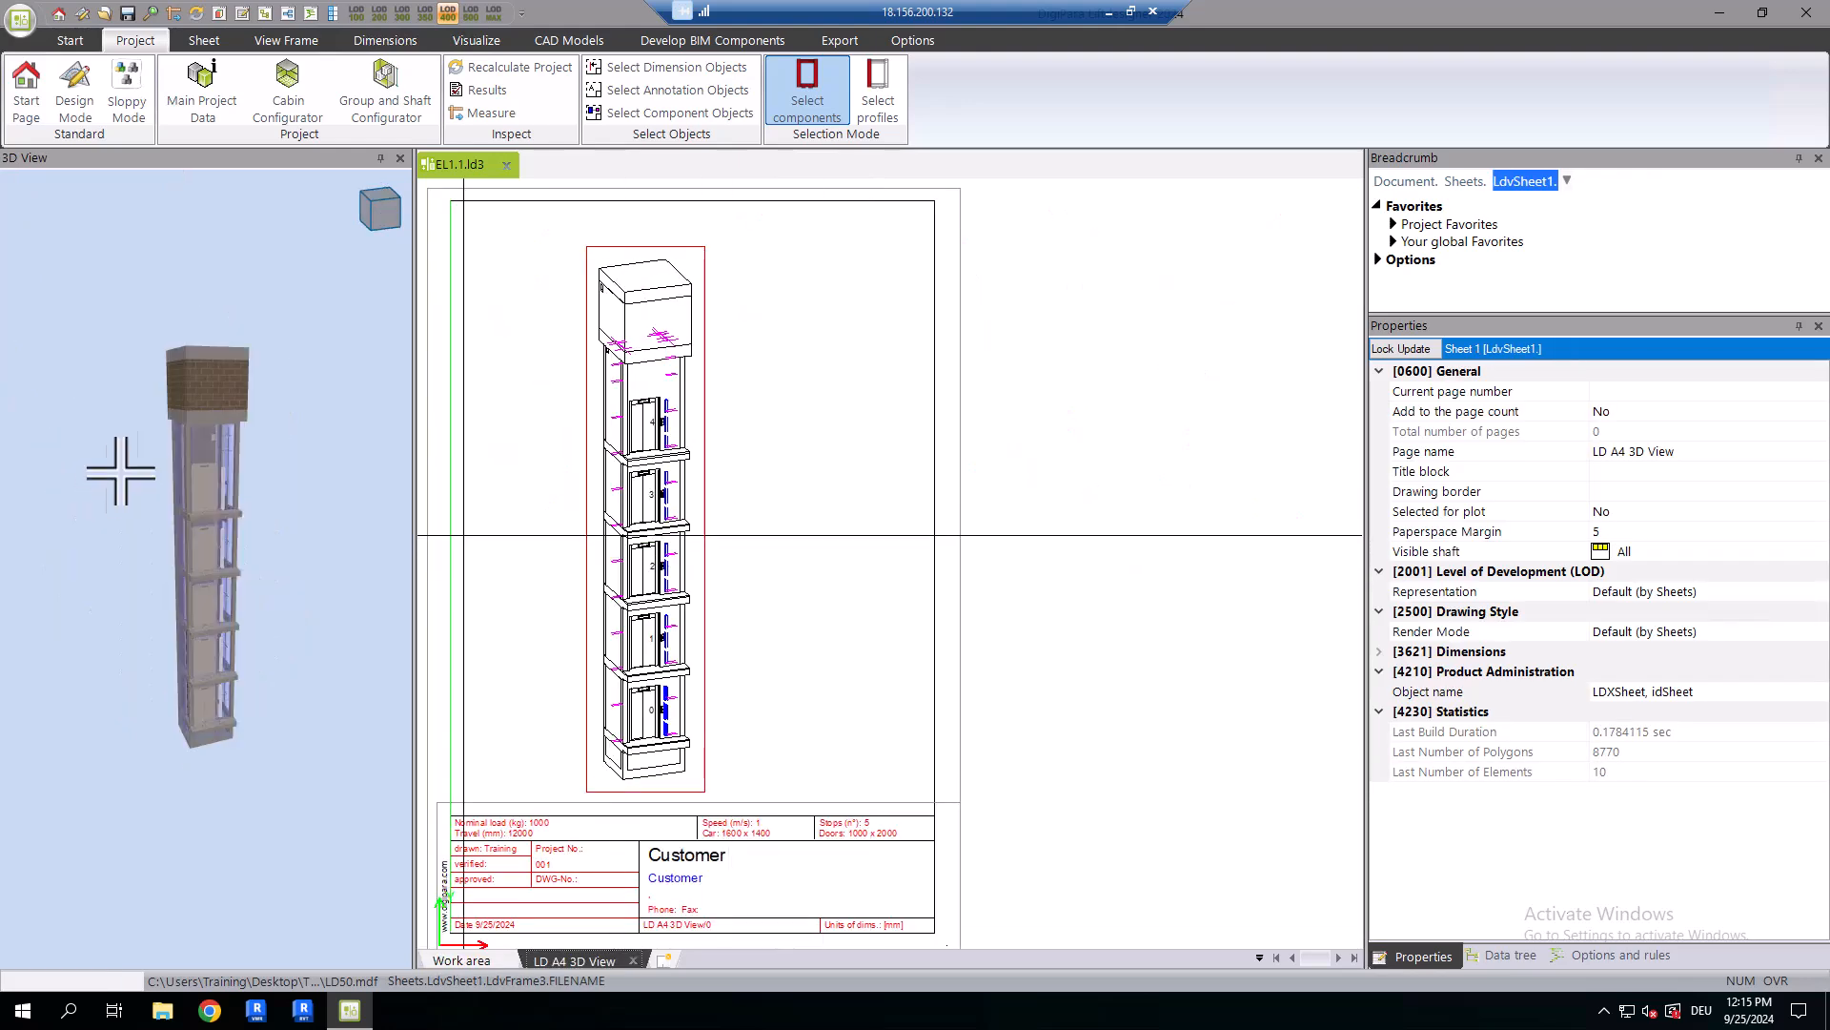
pyautogui.scroll(5, 218, 532)
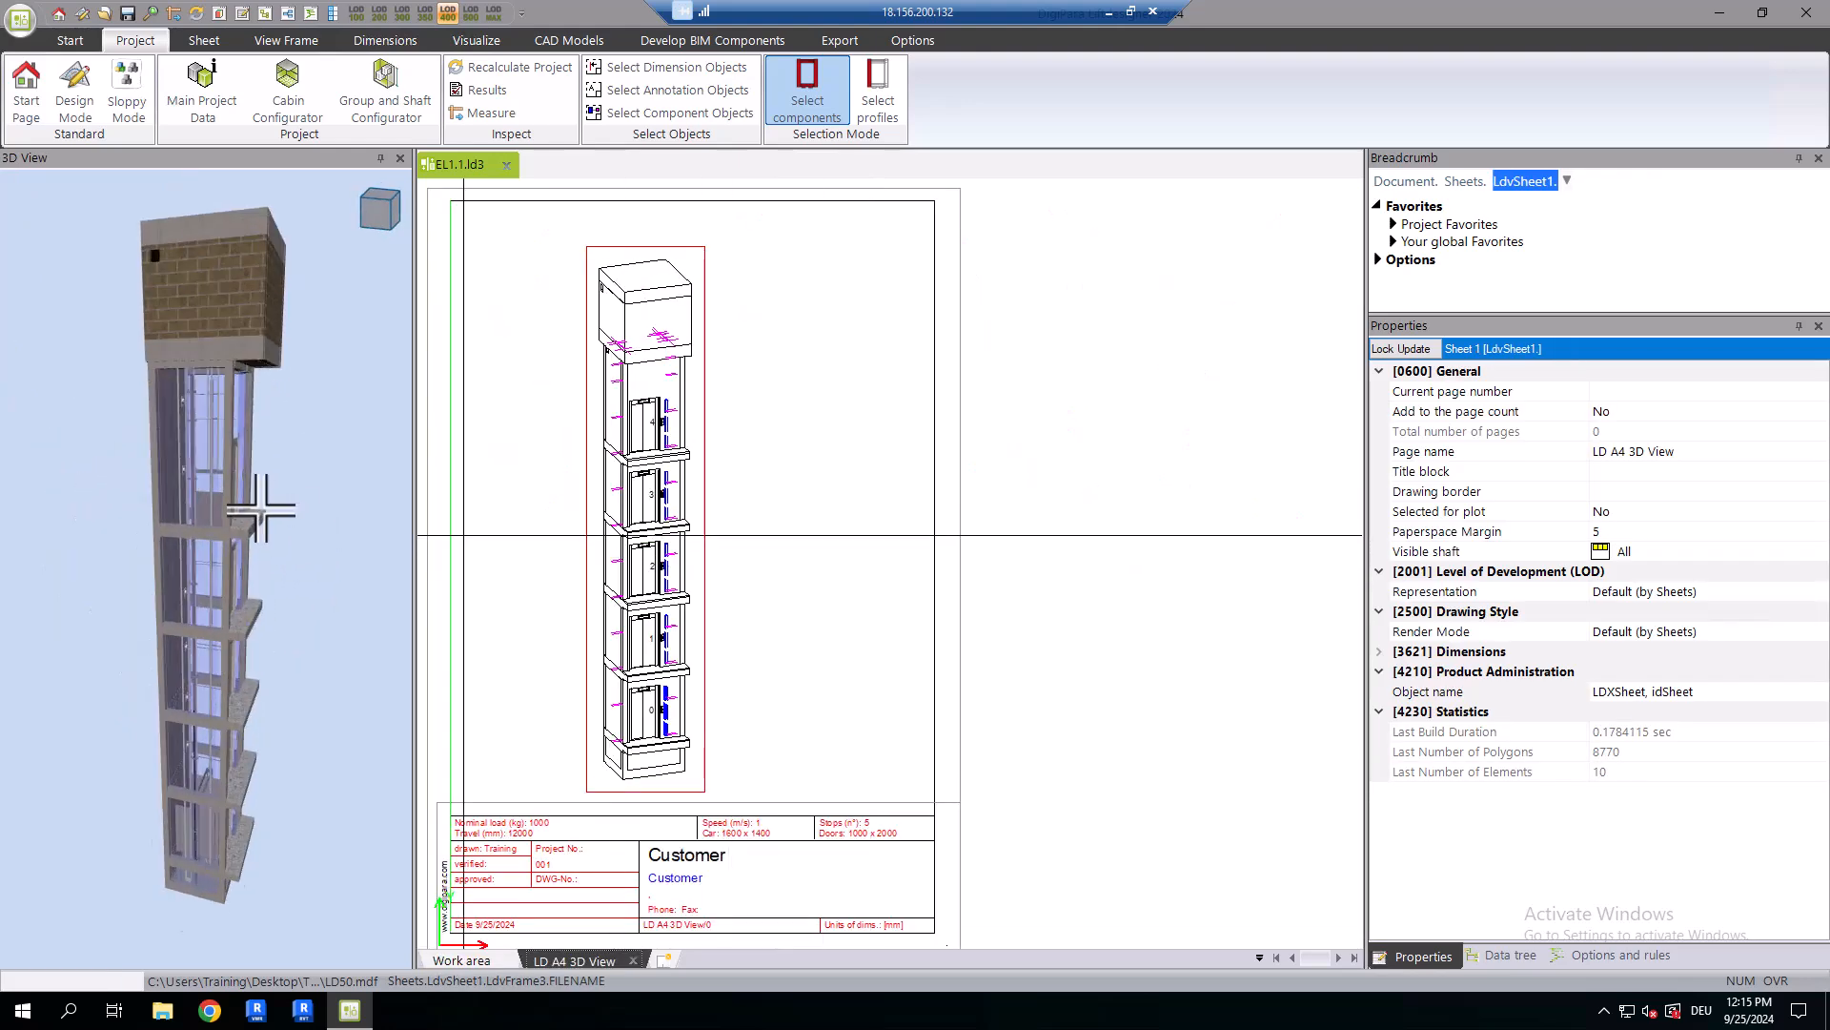
pyautogui.scroll(-5, 195, 570)
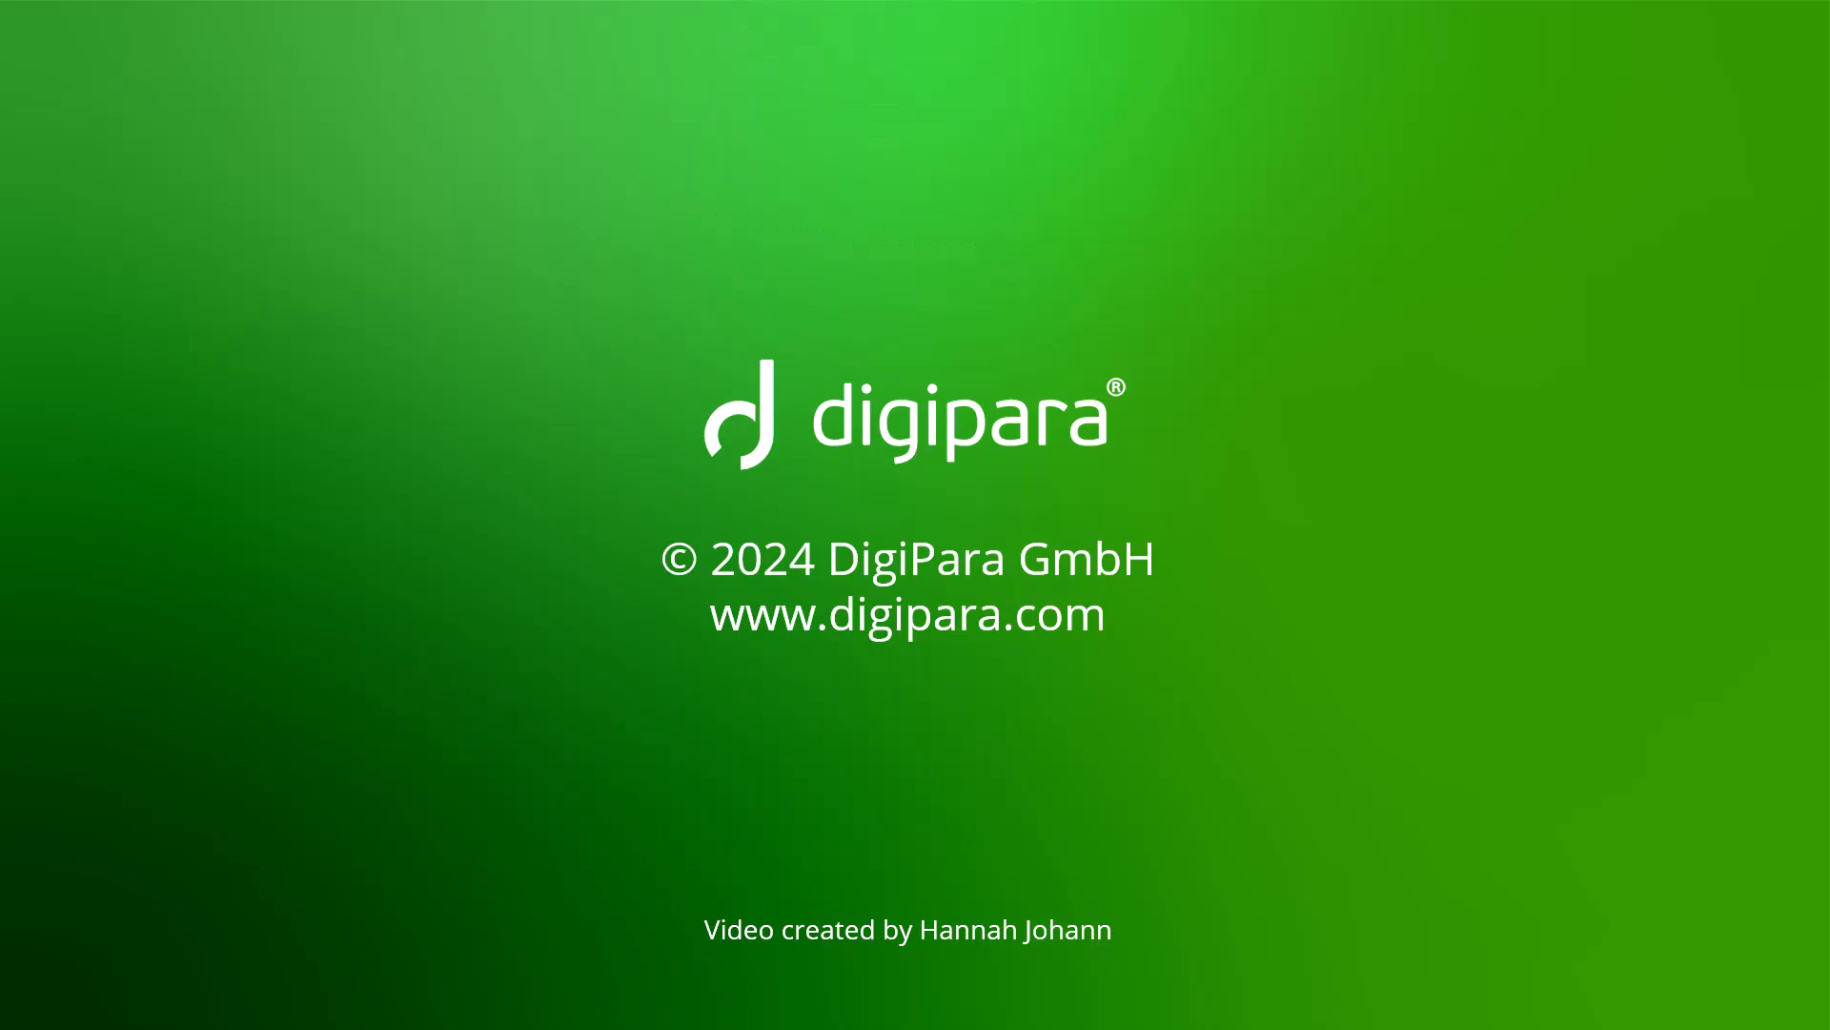